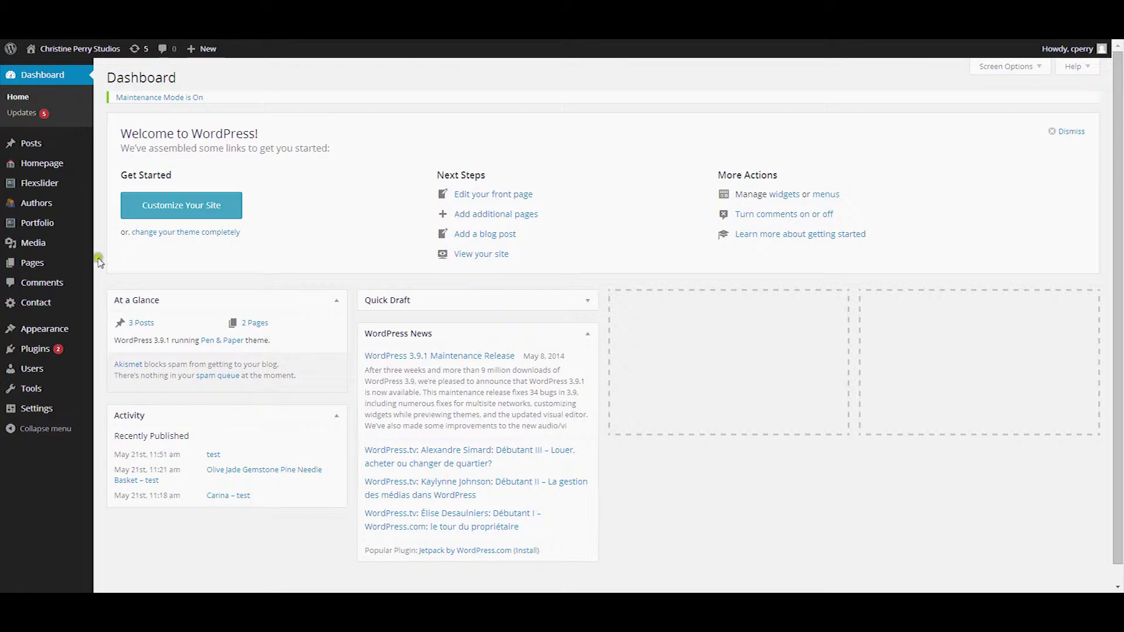
# - Open the Akismet settings and request an API key on the Akismet site
pyautogui.moveTo(67, 415)
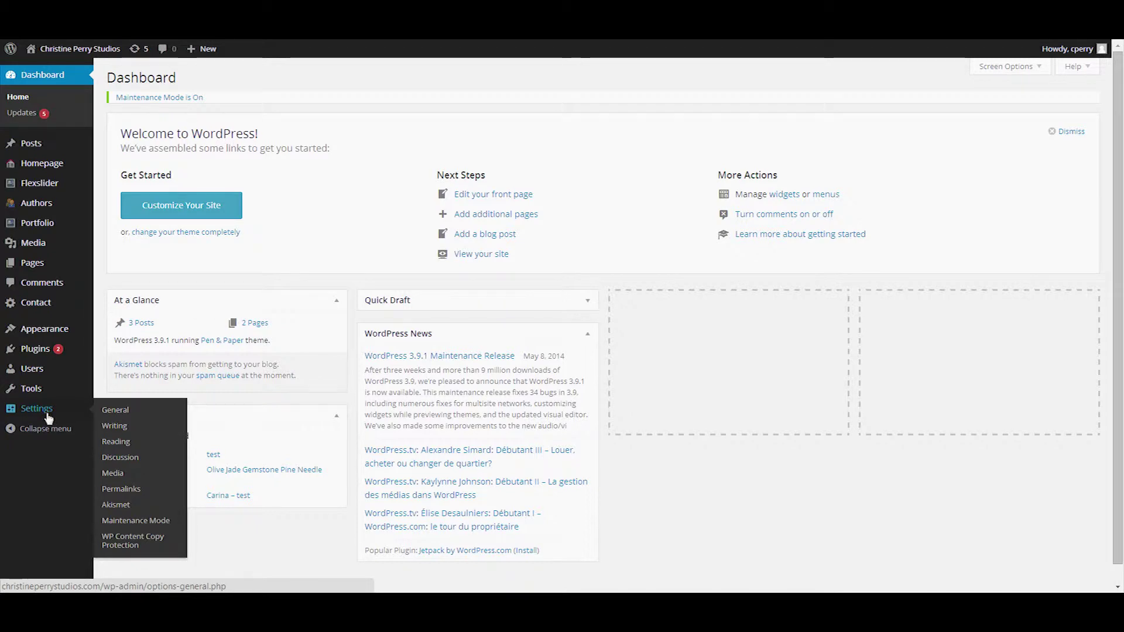
pyautogui.click(124, 509)
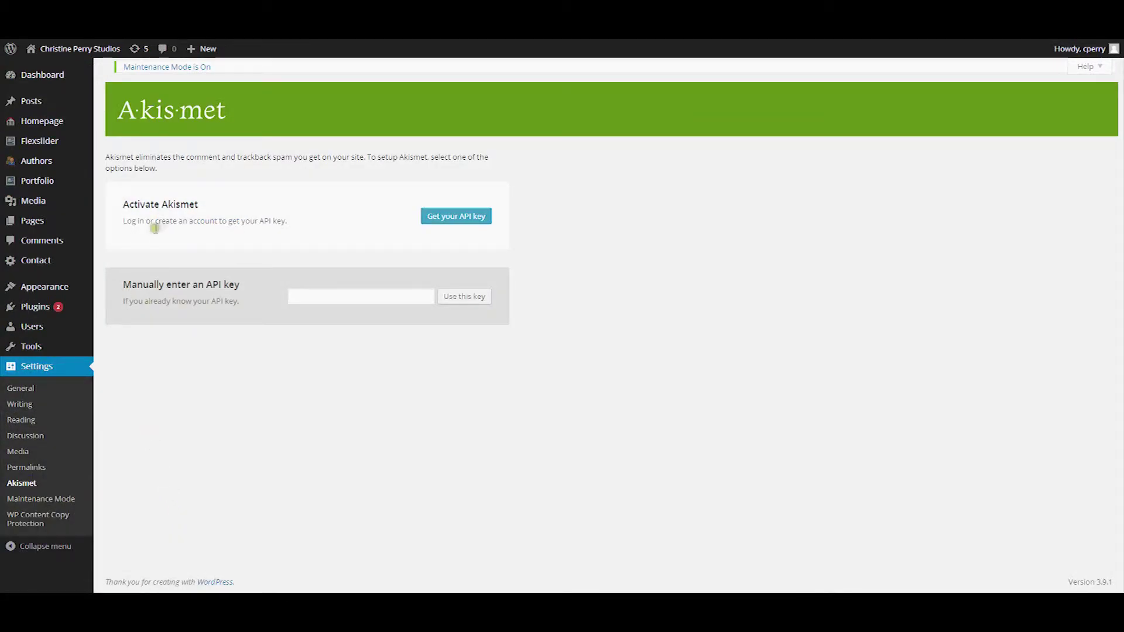
pyautogui.click(453, 216)
pyautogui.click(454, 219)
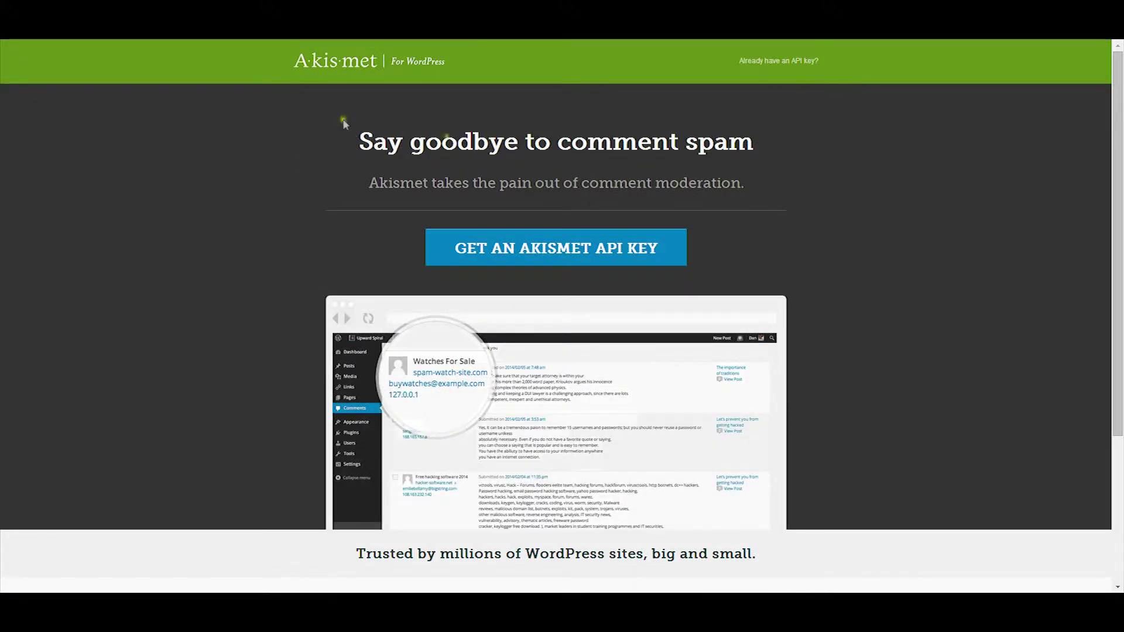
pyautogui.click(503, 258)
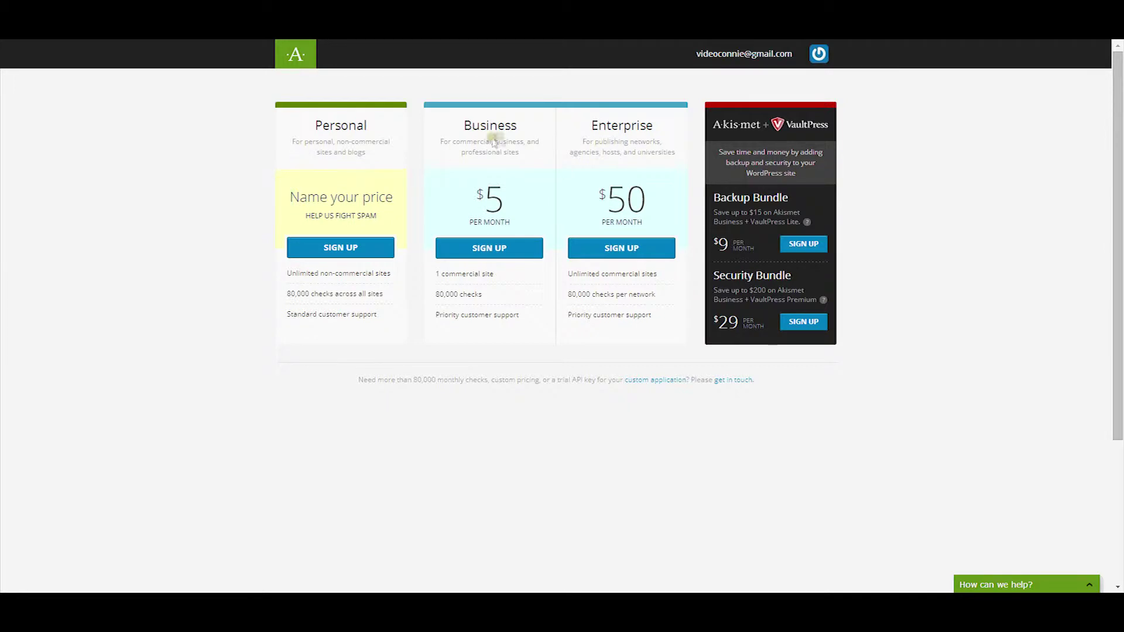
# - Sign up for the Personal Akismet plan with a $0 yearly contribution and submit the contact information
pyautogui.click(339, 250)
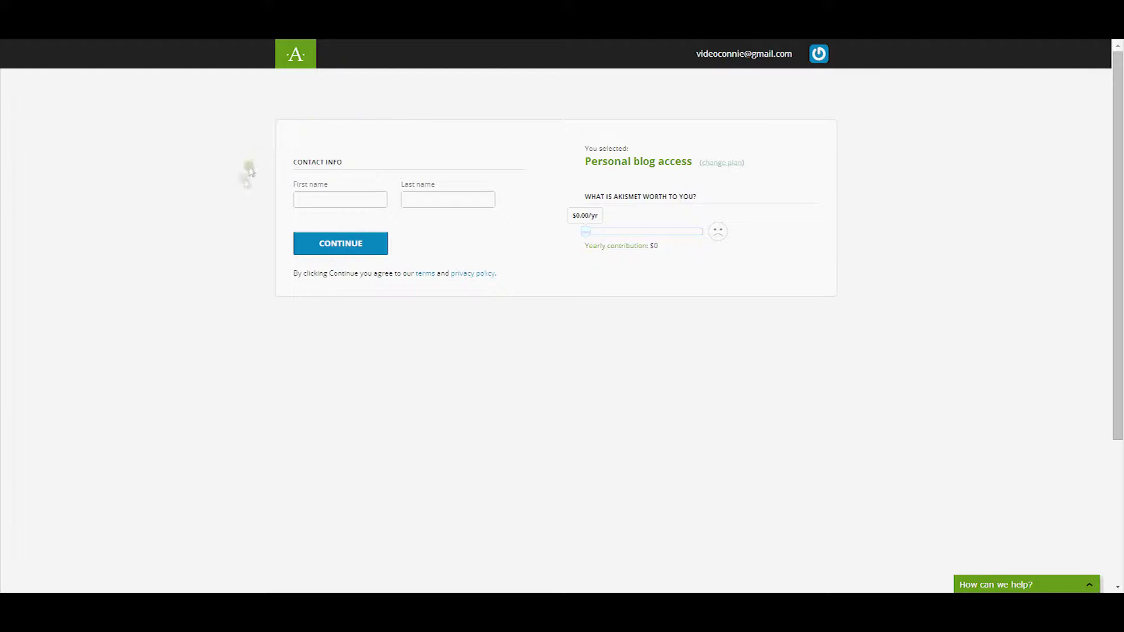
pyautogui.click(351, 246)
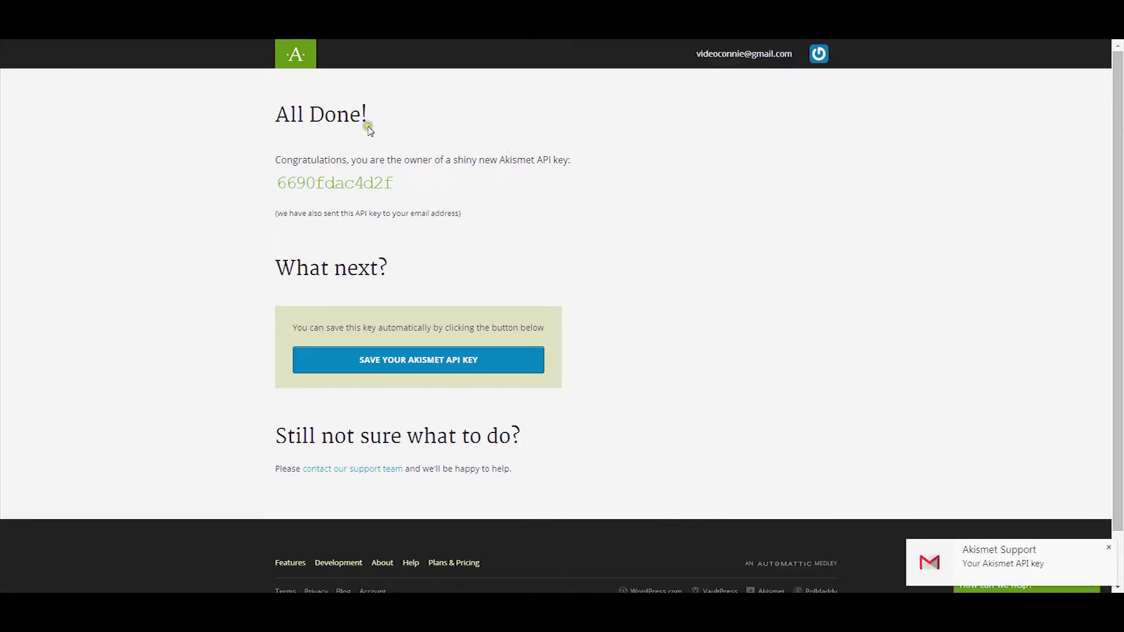
# - Save the new Akismet API key to the WordPress site and save the Akismet settings with spam kept in the Spam folder for review
pyautogui.click(390, 193)
pyautogui.click(435, 361)
pyautogui.click(466, 361)
pyautogui.click(466, 364)
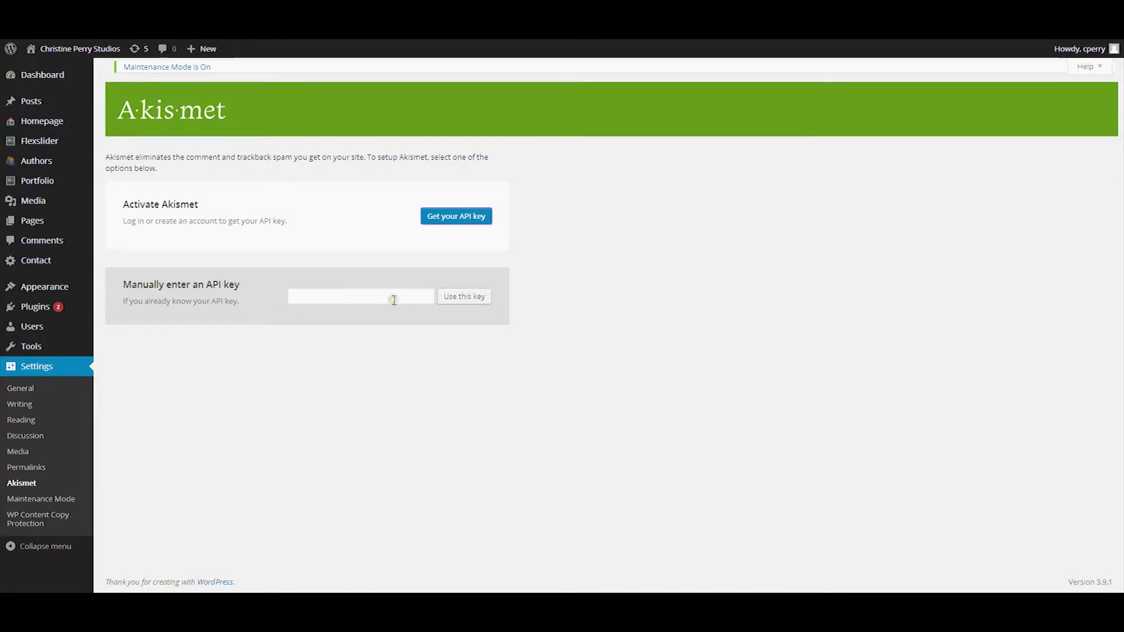
pyautogui.click(819, 5)
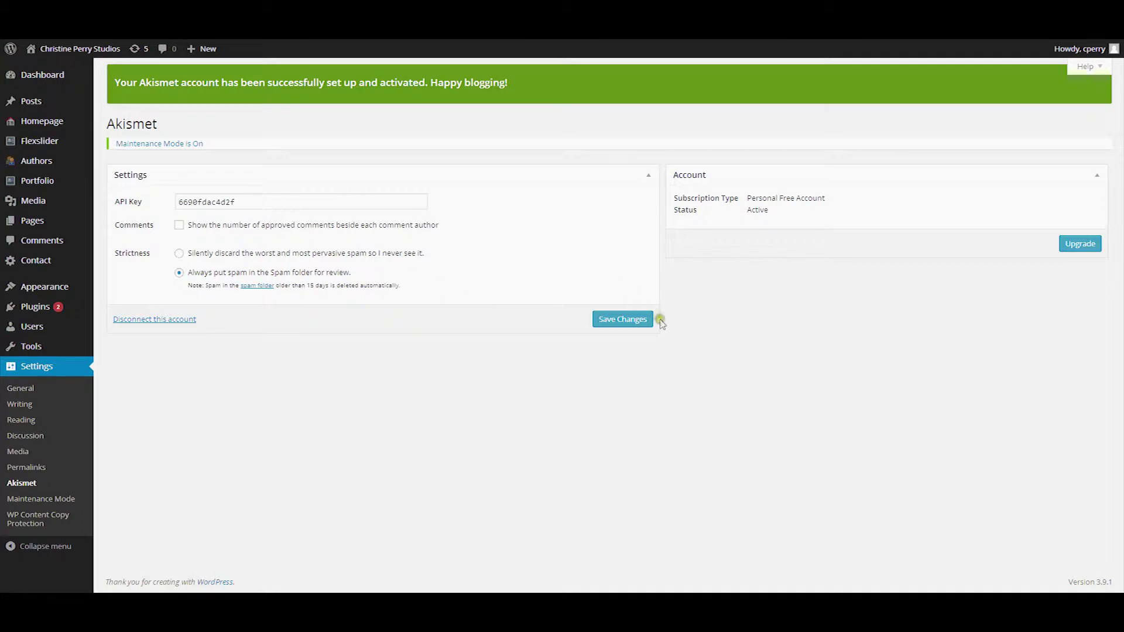
pyautogui.click(635, 321)
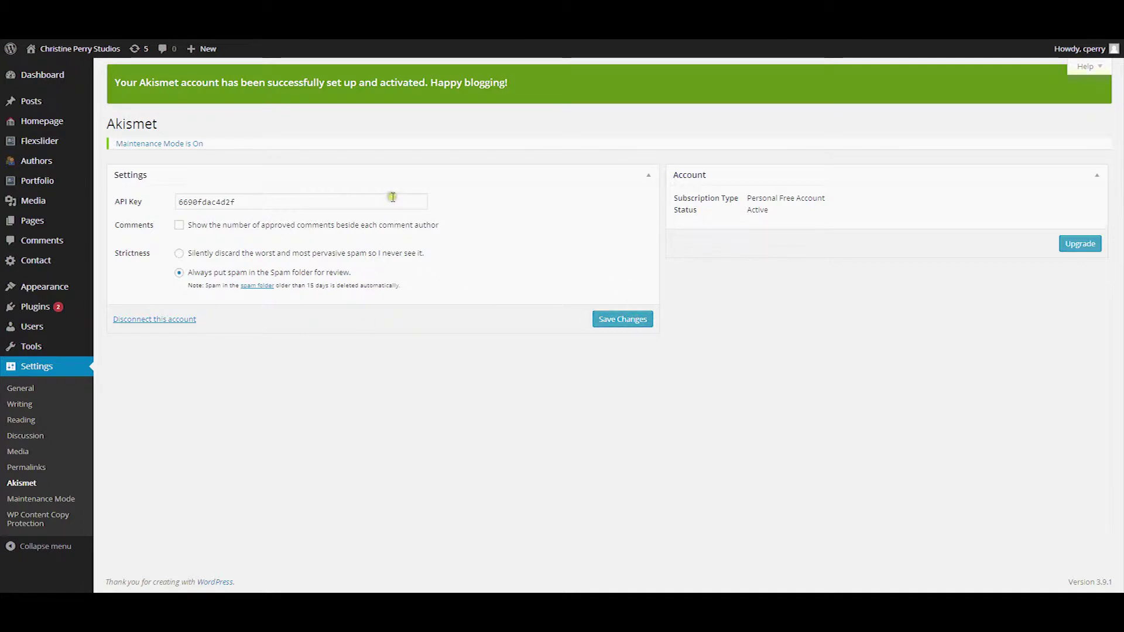
# - Disconnect the Akismet account from the site
pyautogui.click(115, 318)
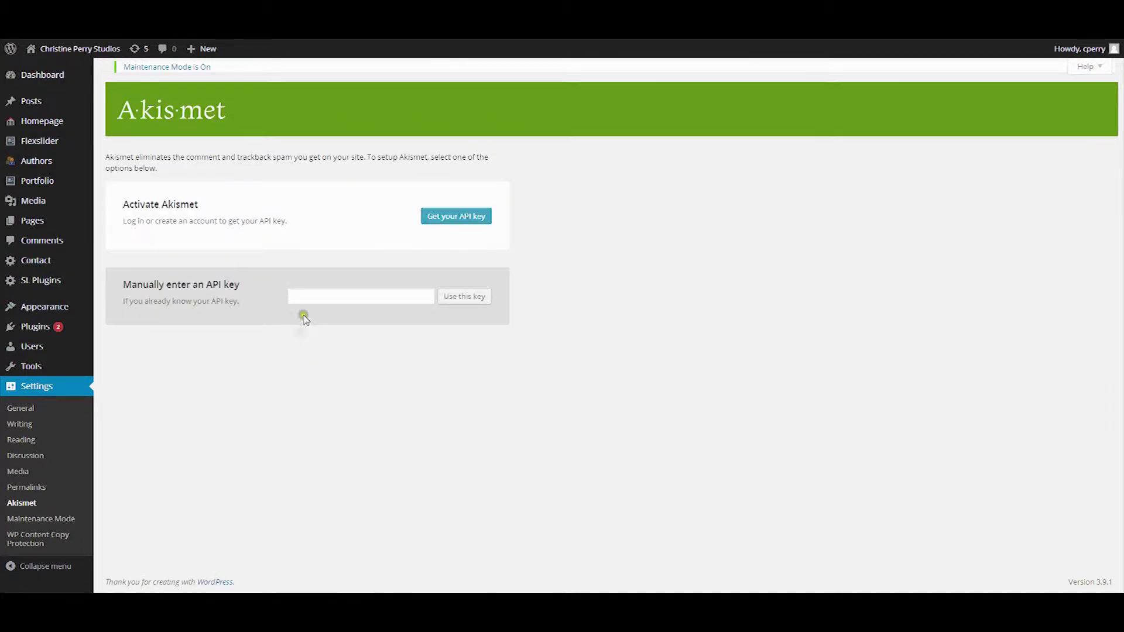
pyautogui.click(402, 316)
# - Open the installed plugins list and review the descriptions of Akismet and Backup Scheduler
pyautogui.click(34, 327)
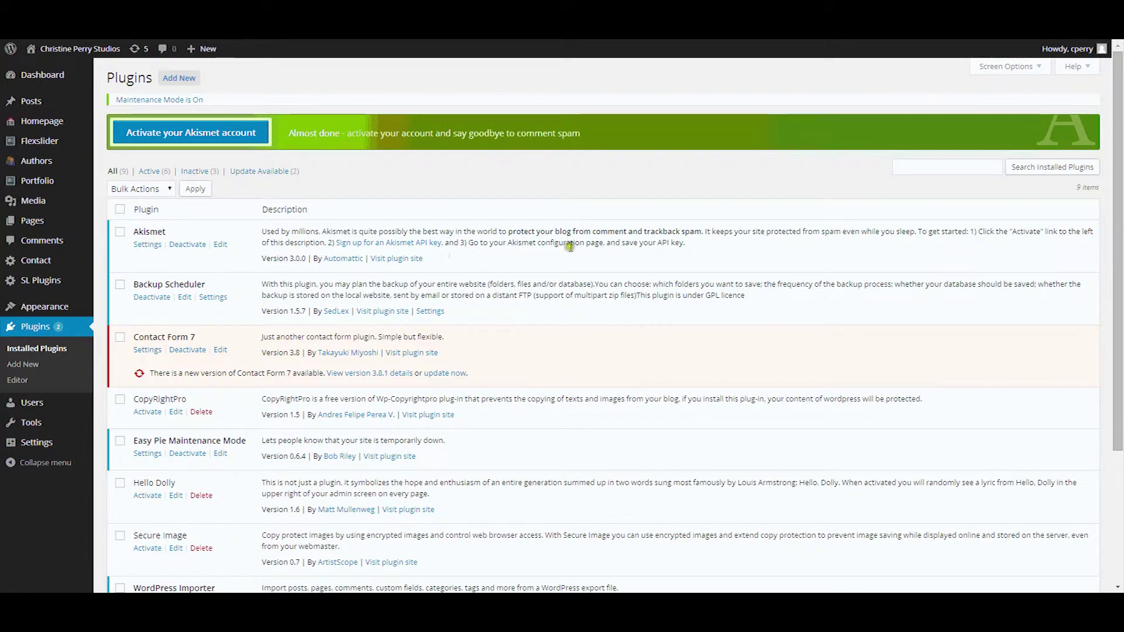
pyautogui.moveTo(531, 231); pyautogui.dragTo(703, 232)
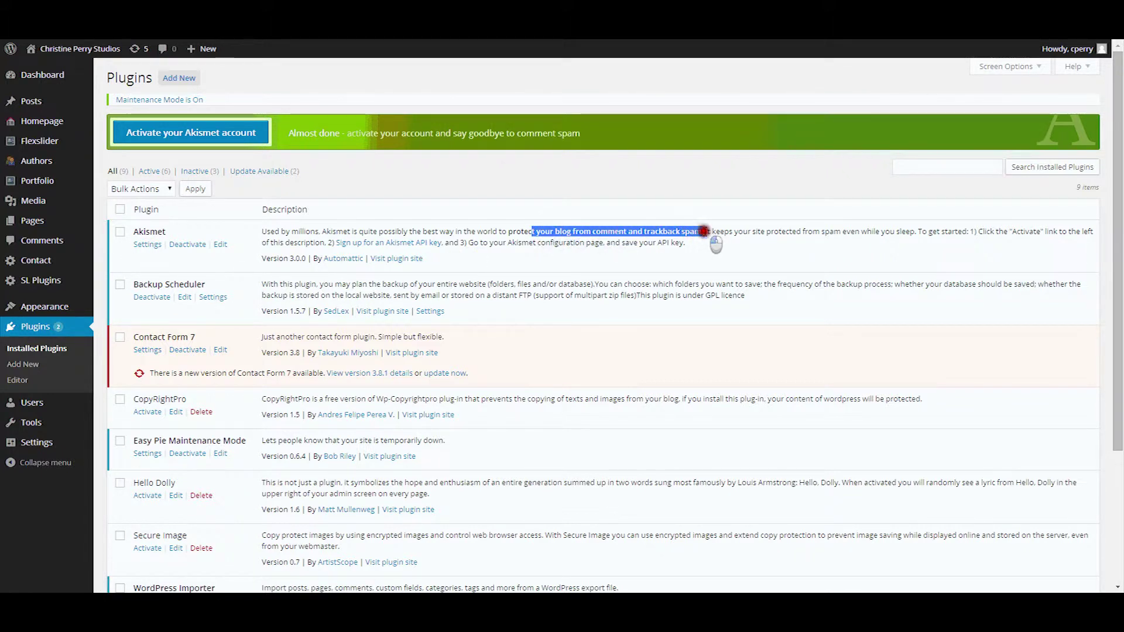
pyautogui.click(707, 301)
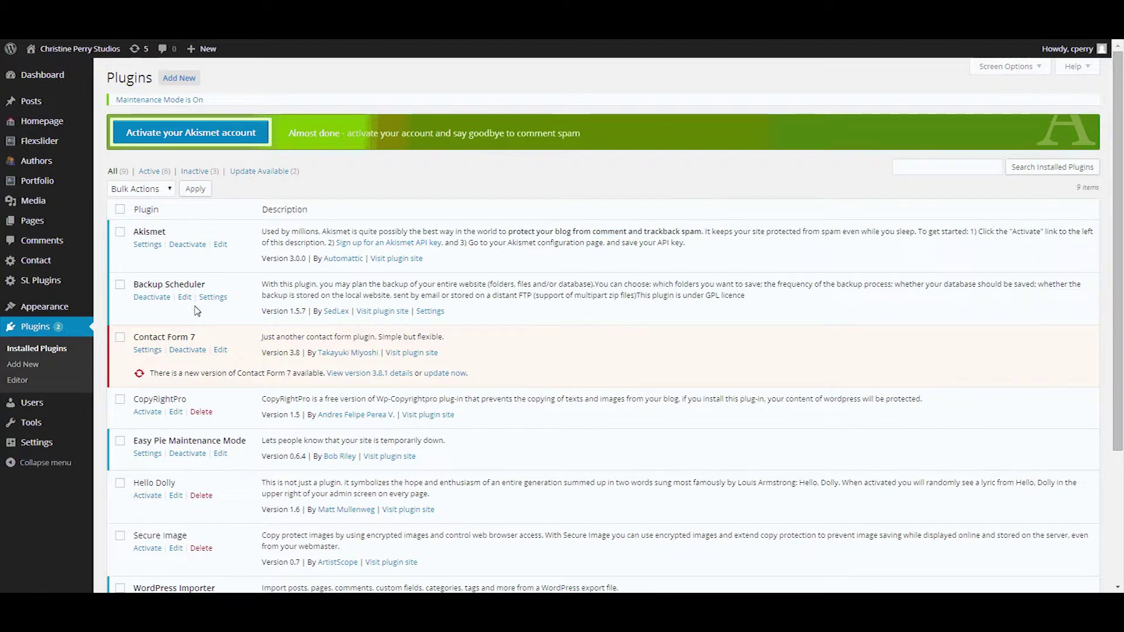
pyautogui.click(191, 301)
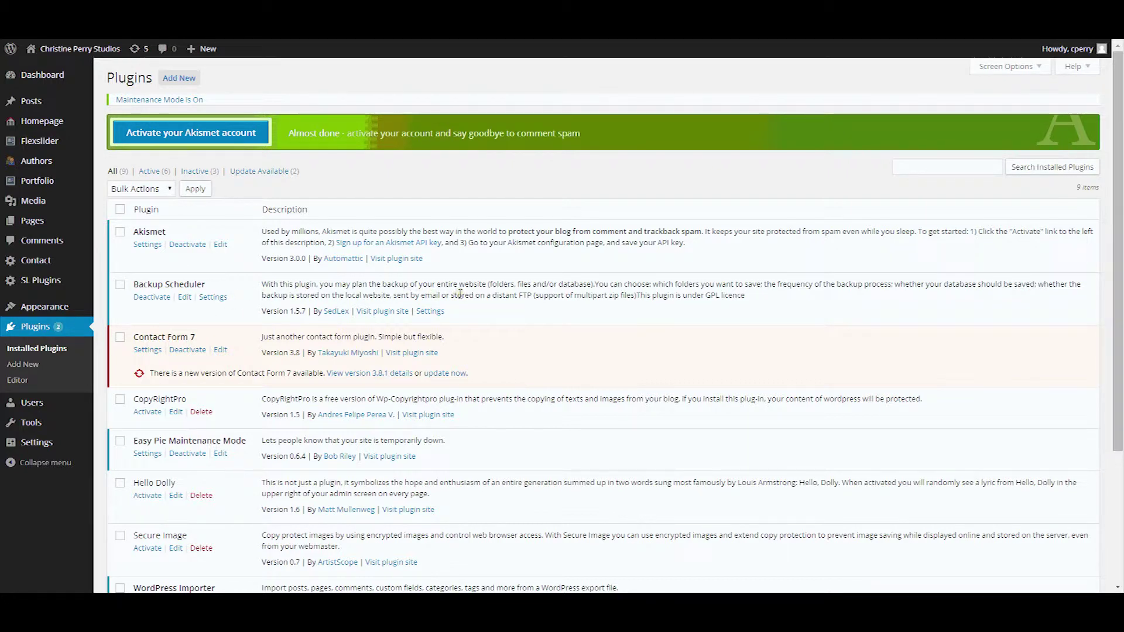
pyautogui.click(227, 317)
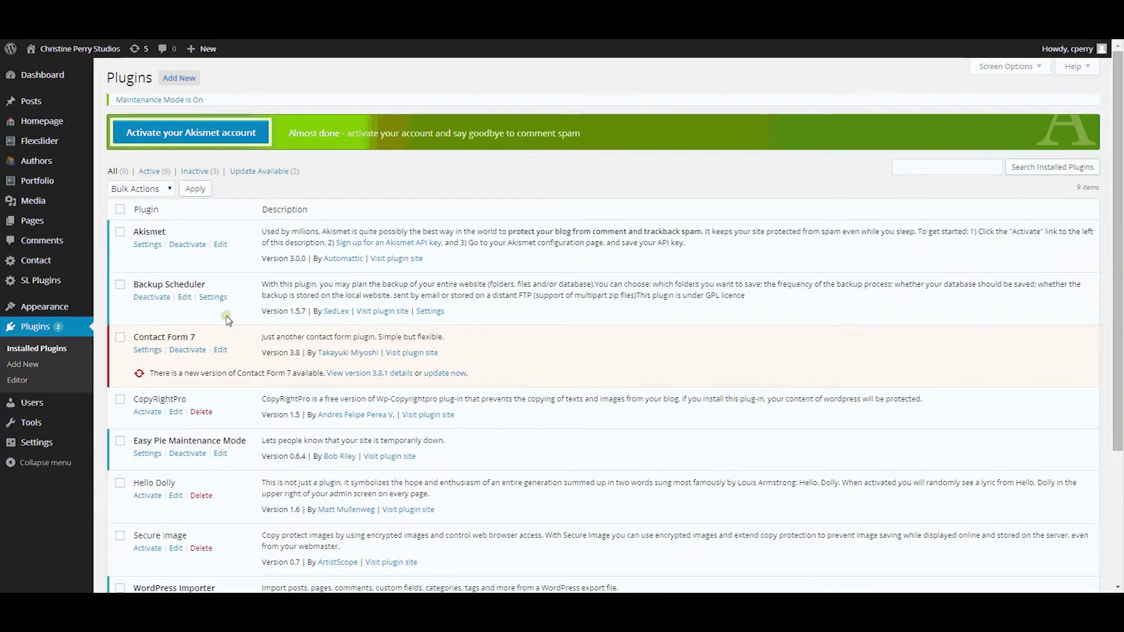
# - Open the Backup Scheduler settings and examine the how-to information, backup file list and options for forcing a new backup
pyautogui.click(212, 298)
pyautogui.click(227, 303)
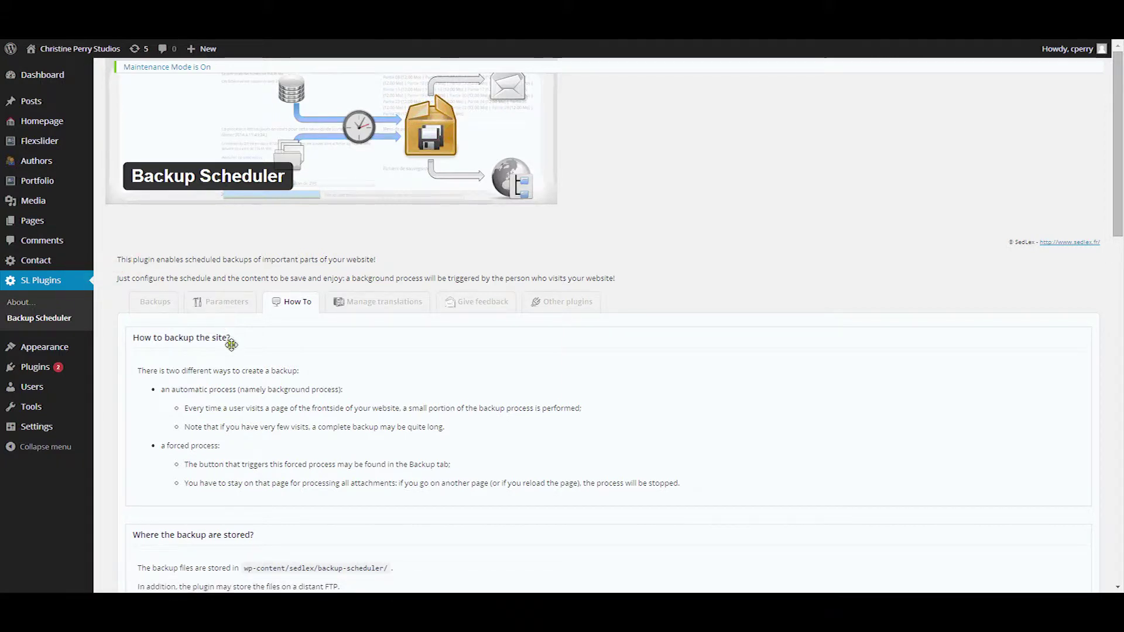
pyautogui.scroll(-2, 252, 366)
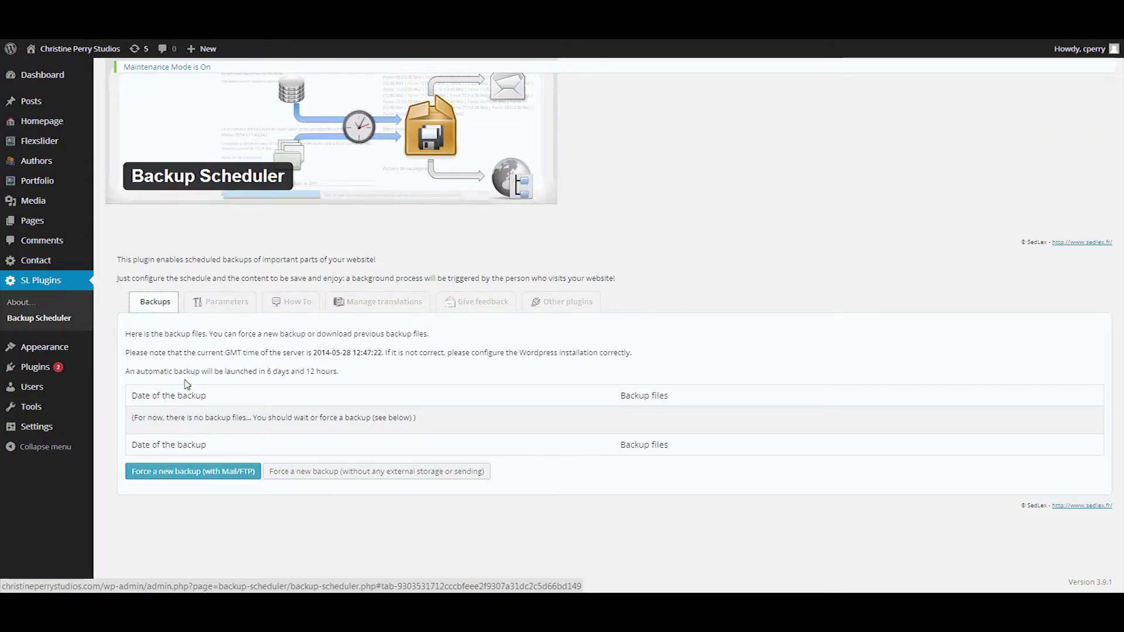
pyautogui.click(275, 382)
pyautogui.click(375, 388)
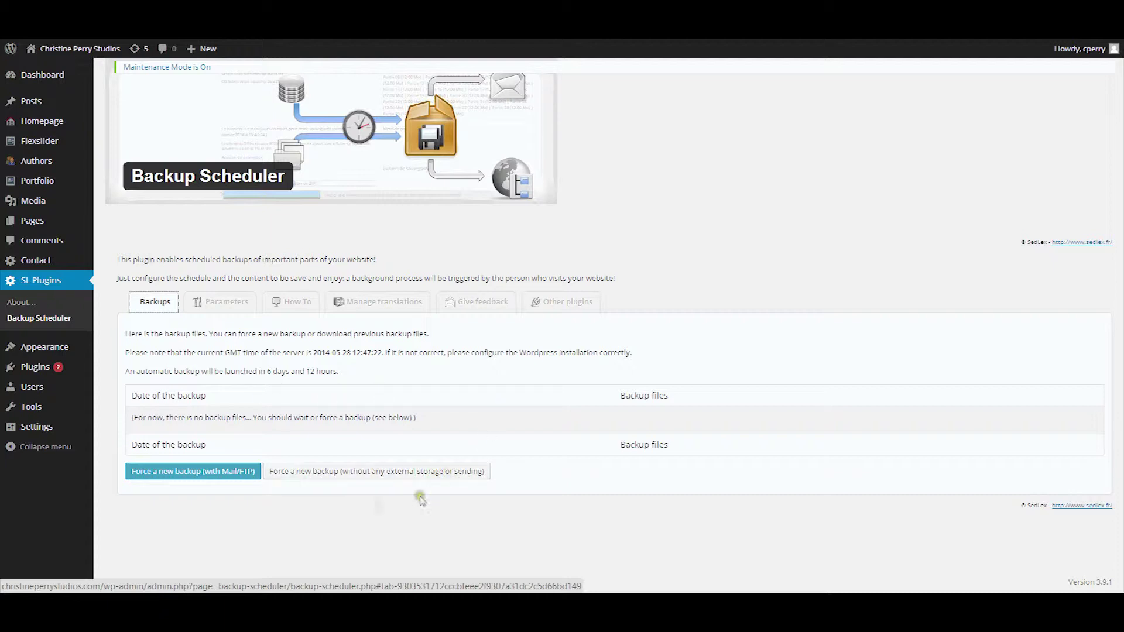
pyautogui.click(231, 476)
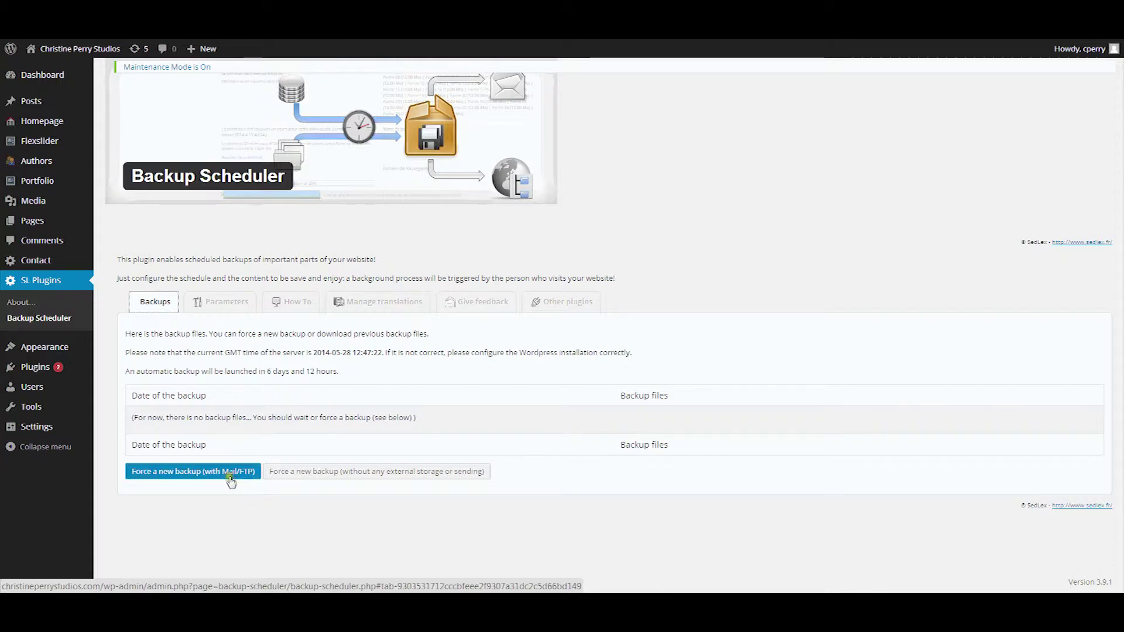
pyautogui.click(226, 478)
pyautogui.click(202, 478)
pyautogui.click(231, 475)
pyautogui.click(246, 478)
# - Open the Backup Scheduler parameters and review the frequency, backup time, retention period and notification email settings
pyautogui.click(221, 301)
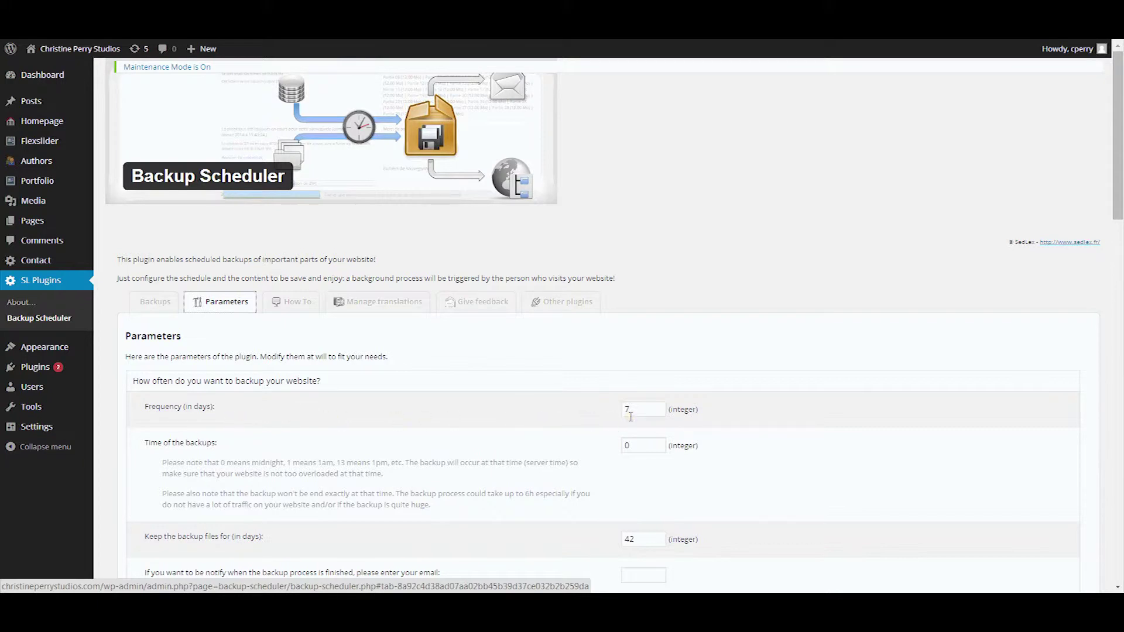
pyautogui.scroll(-1, 580, 433)
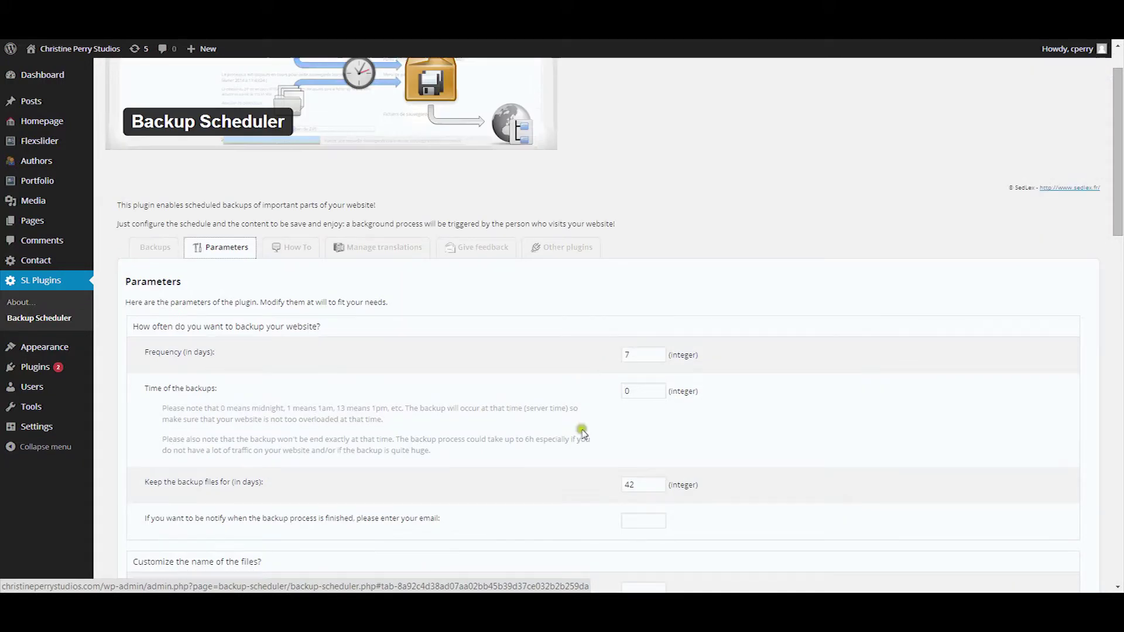
pyautogui.scroll(-1, 582, 433)
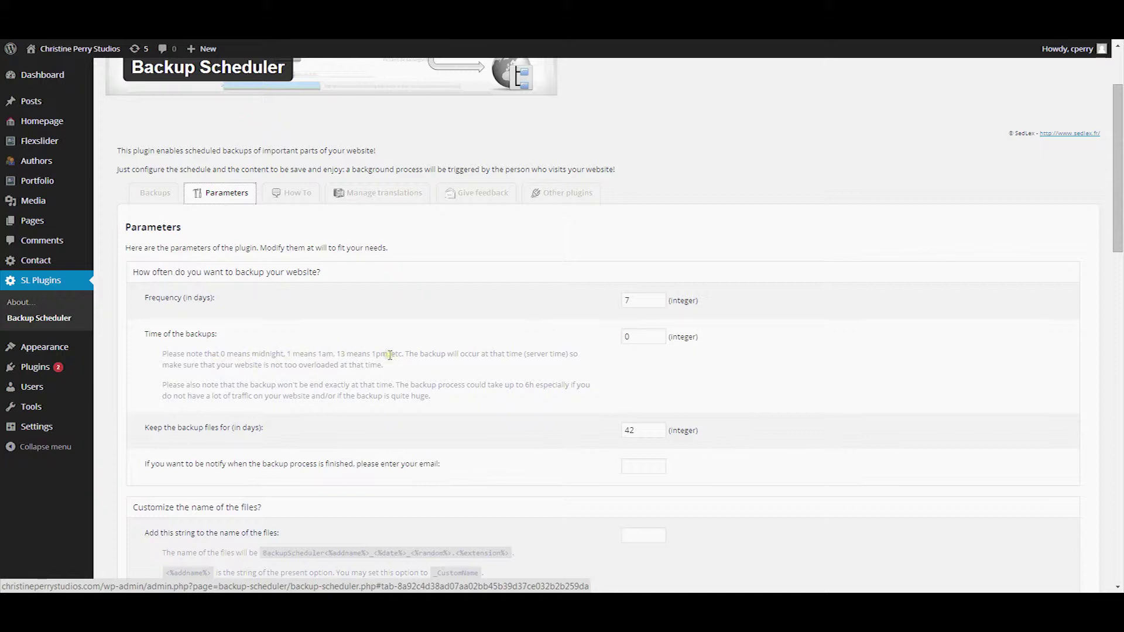
pyautogui.scroll(-1, 515, 420)
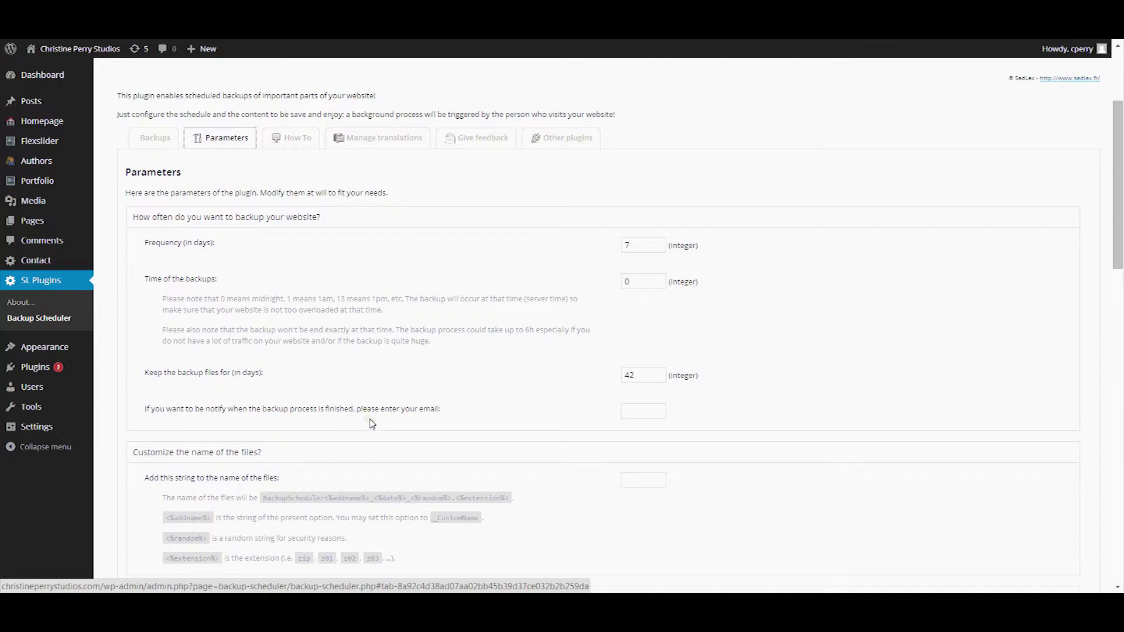
pyautogui.click(625, 410)
pyautogui.click(627, 409)
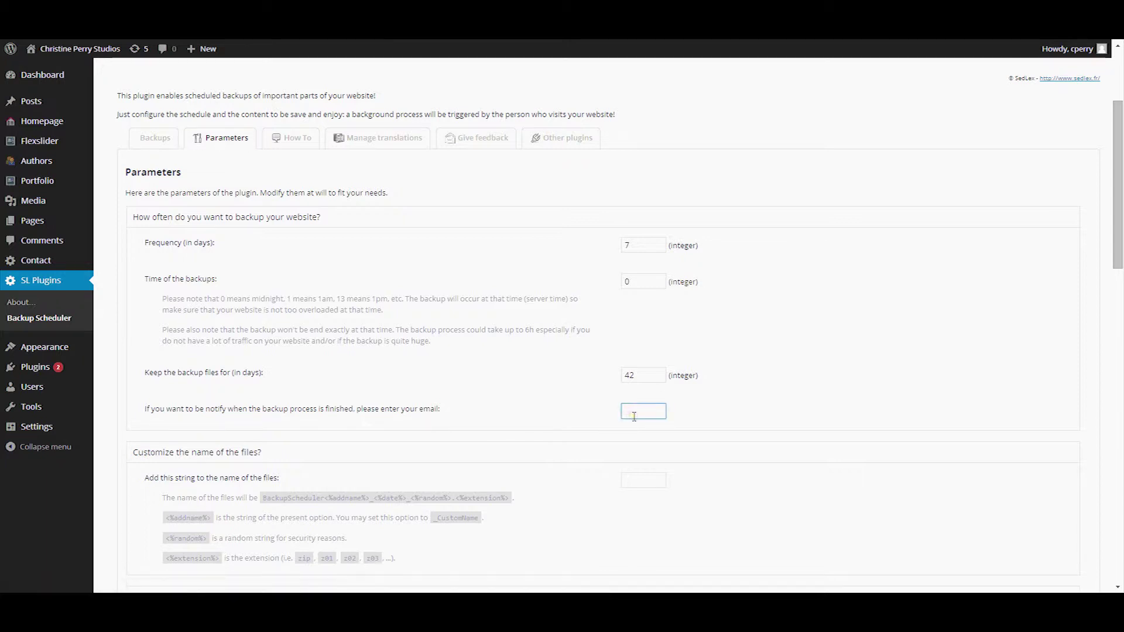
# - Review the Backup Scheduler parameters for saved directories, SQL database, zip size, email delivery, FTP storage and memory limits
pyautogui.scroll(-5, 556, 433)
pyautogui.scroll(-4, 357, 419)
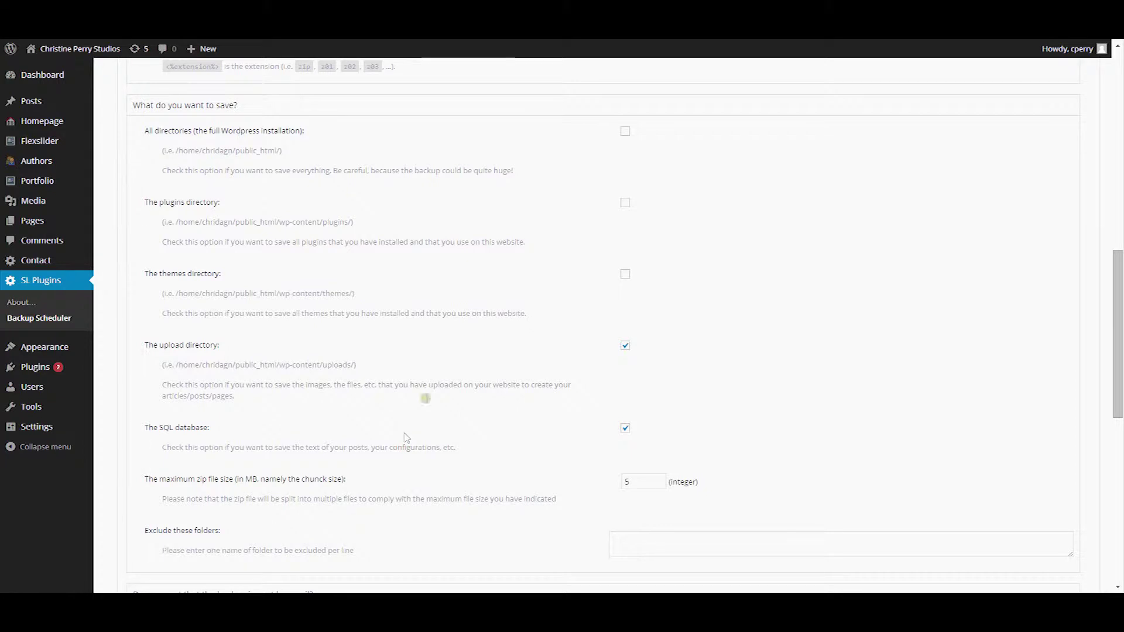
pyautogui.scroll(1, 456, 365)
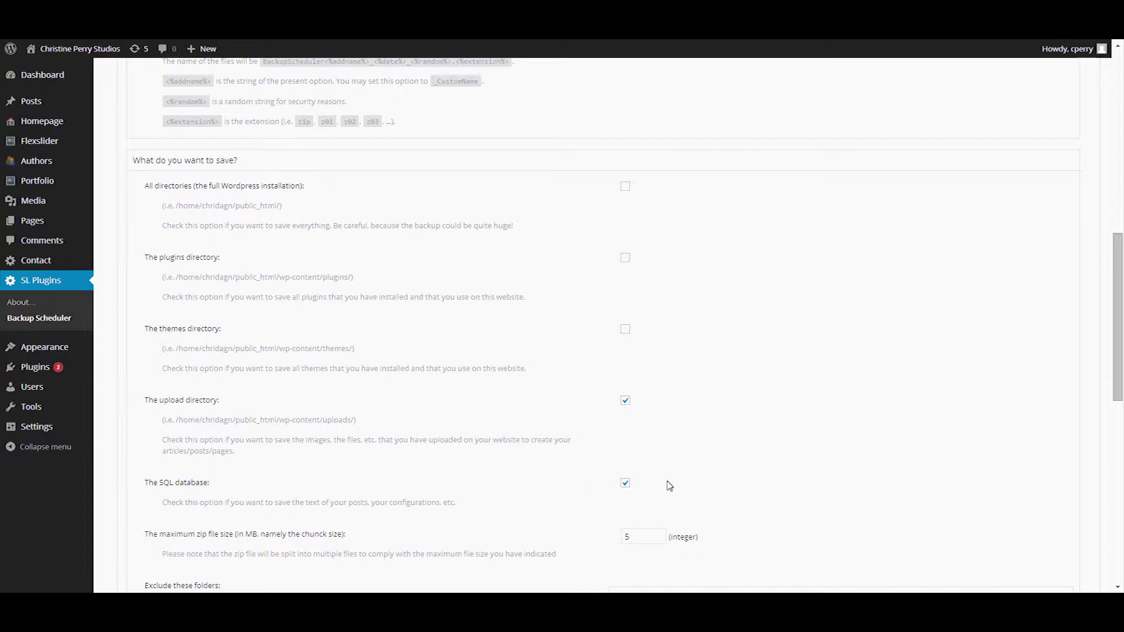
pyautogui.scroll(-2, 661, 489)
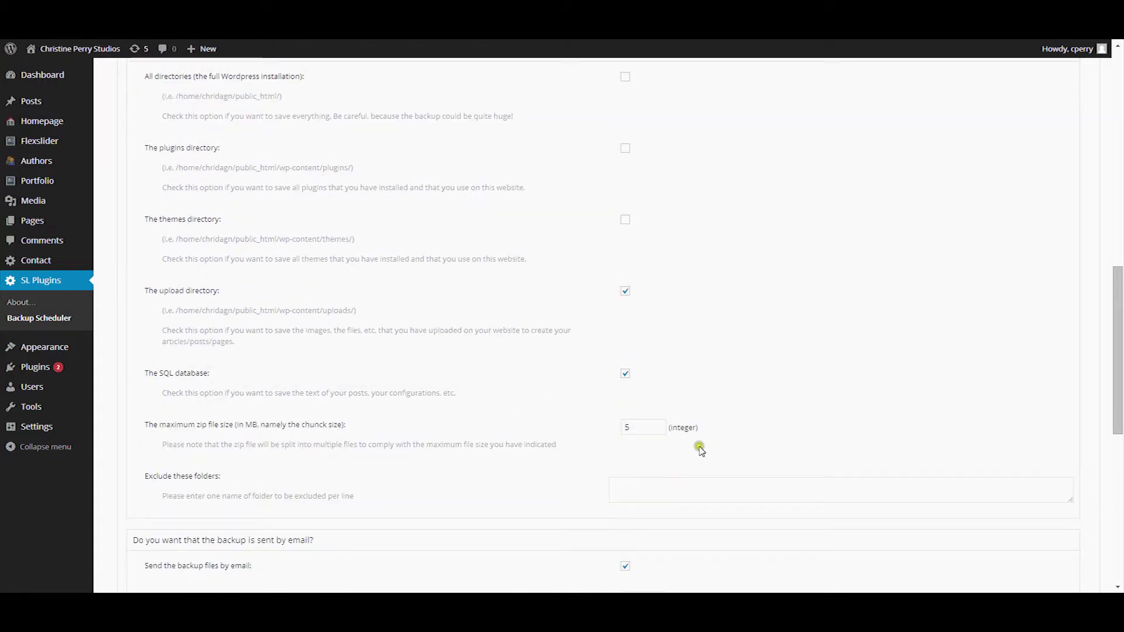
pyautogui.scroll(-6, 614, 374)
pyautogui.scroll(-1, 533, 414)
pyautogui.scroll(-2, 534, 414)
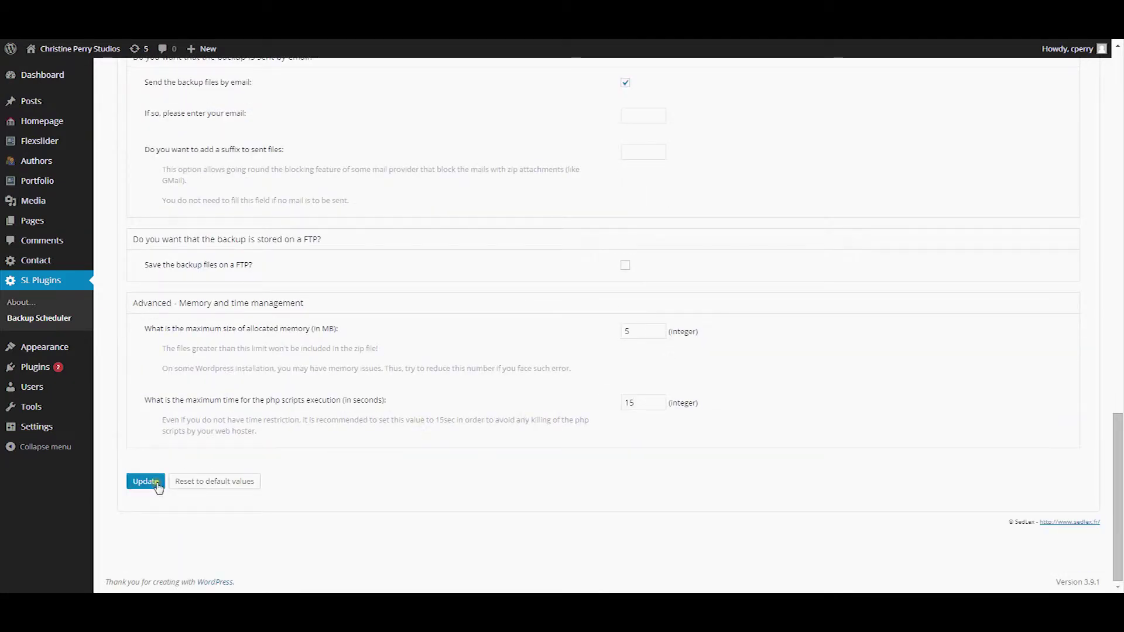
# - Return to the backup schedule parameters and inspect the notification email field
pyautogui.scroll(7, 731, 217)
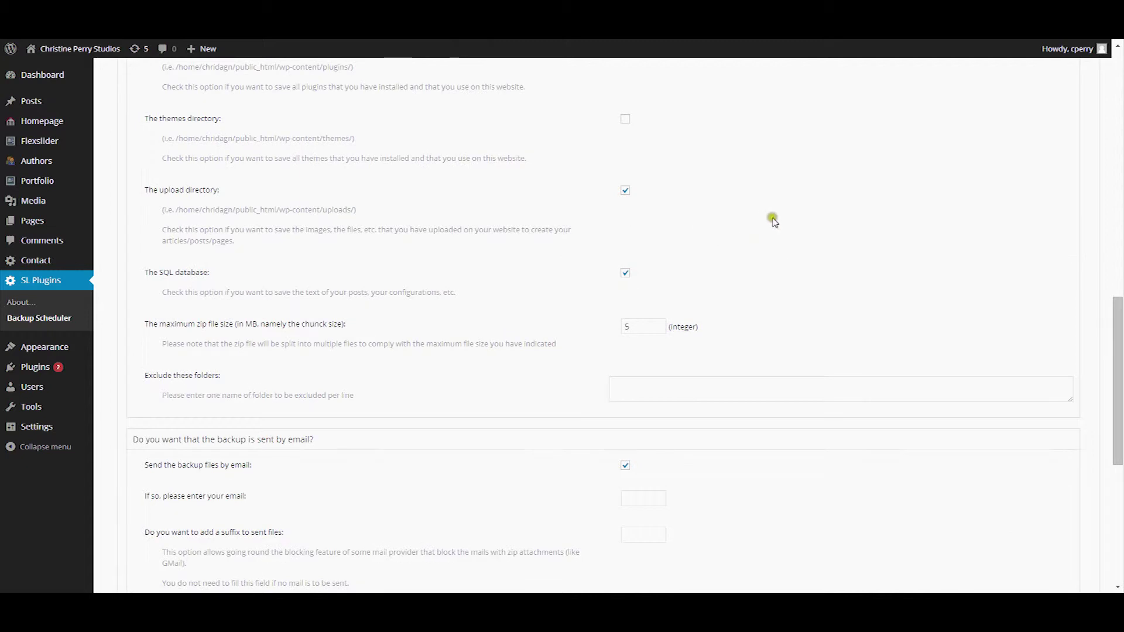
pyautogui.scroll(8, 773, 219)
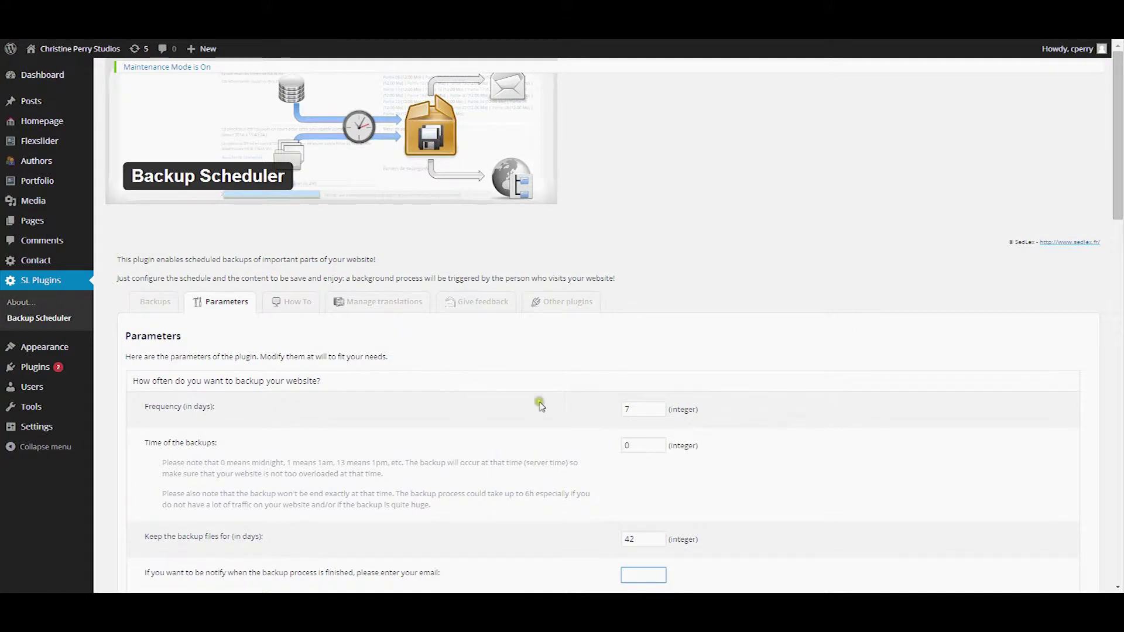
pyautogui.scroll(-2, 539, 404)
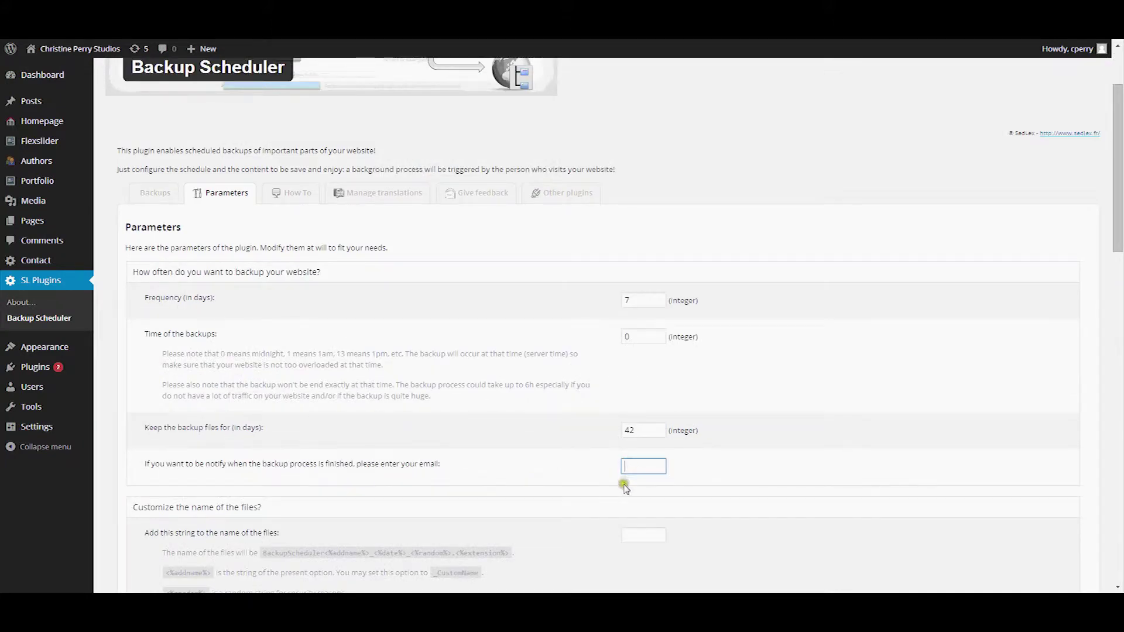
pyautogui.click(635, 467)
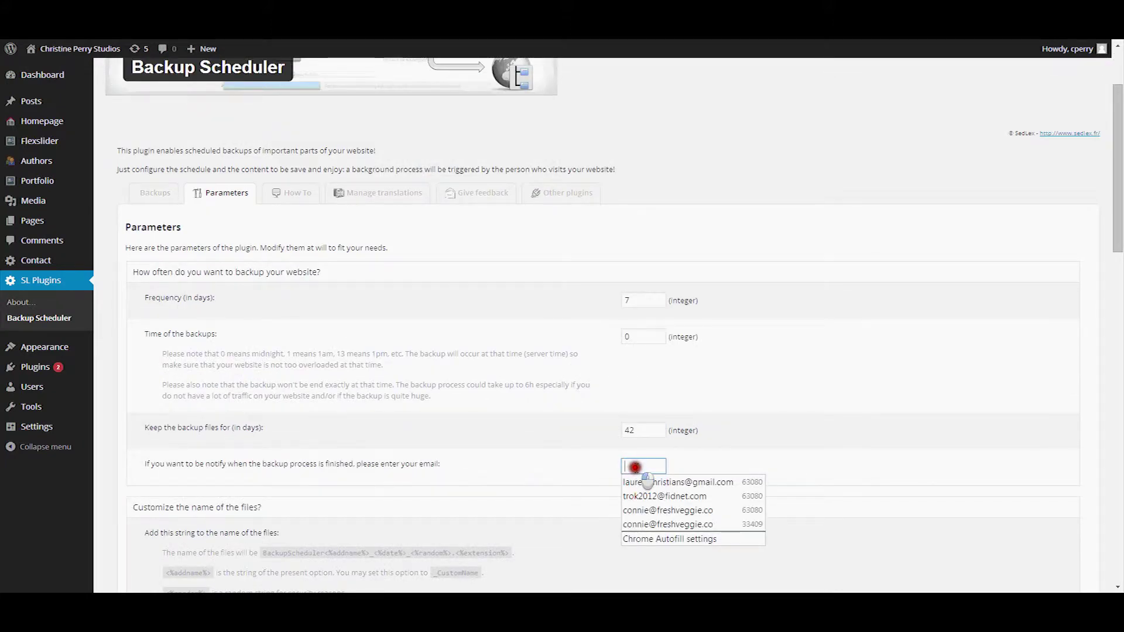
pyautogui.click(602, 469)
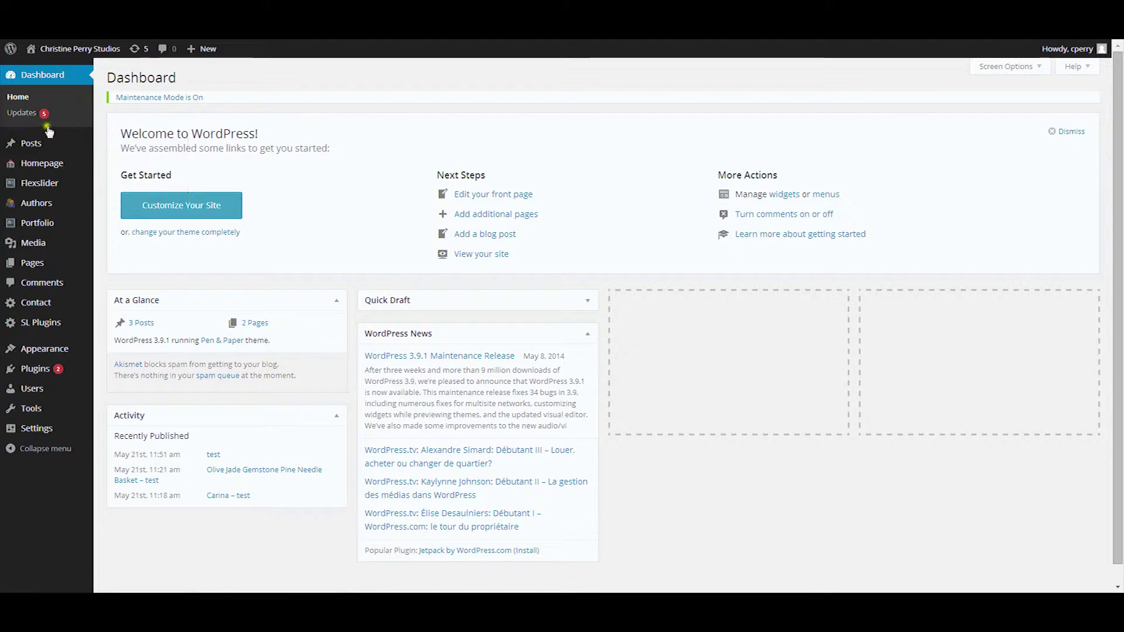
pyautogui.moveTo(32, 370)
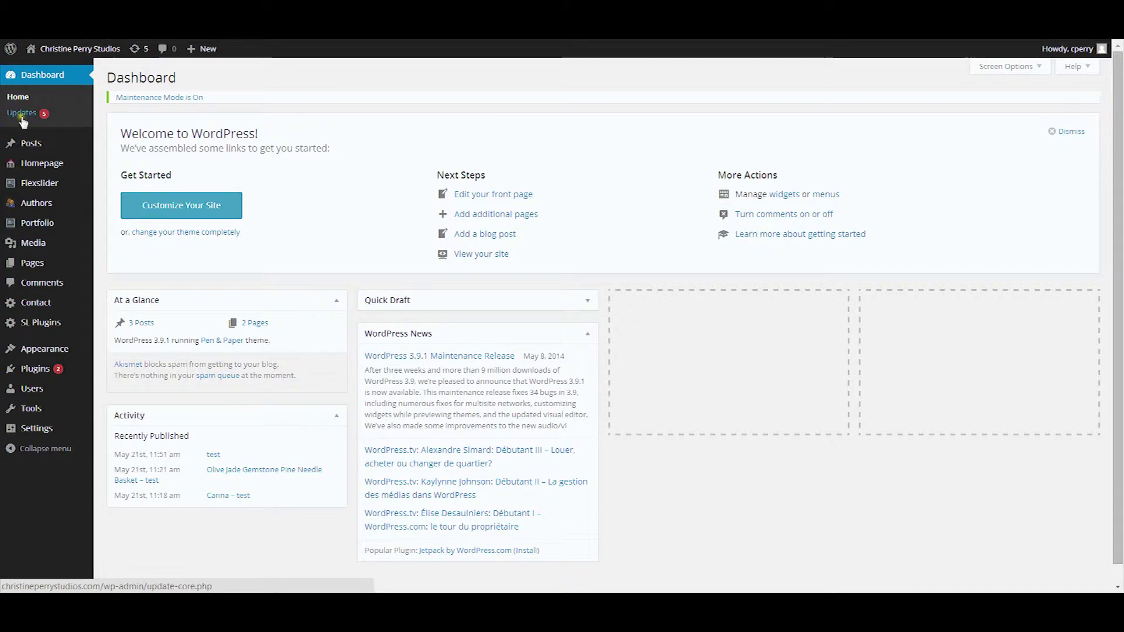
pyautogui.moveTo(44, 151)
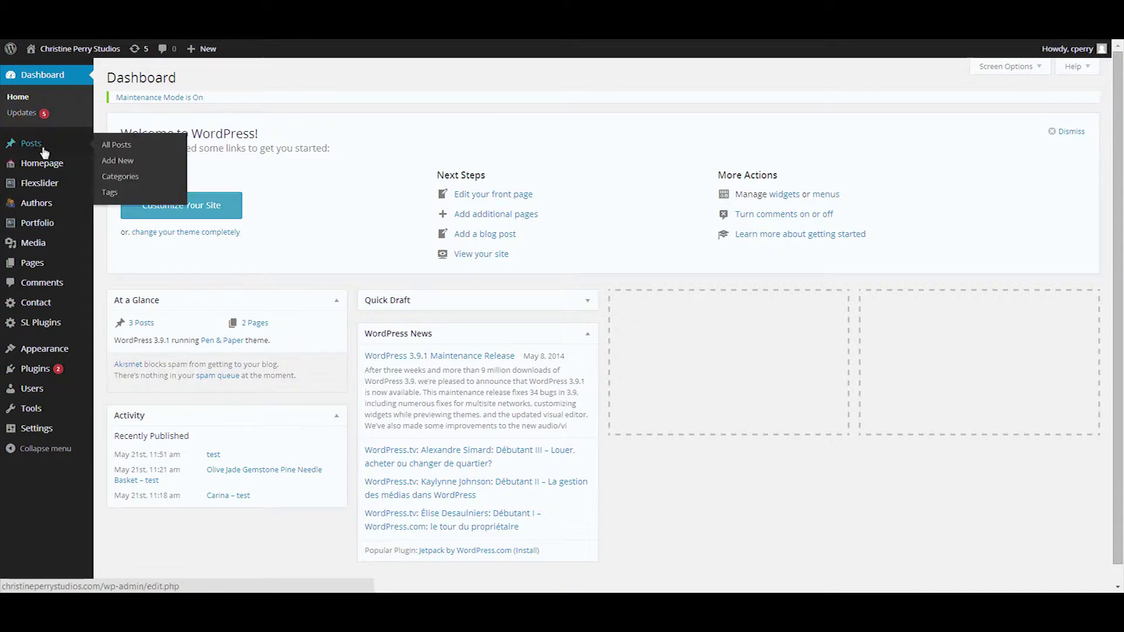
# - Update the Contact Form 7 and WP Content Copy Protection plugins from the WordPress updates page
pyautogui.click(68, 114)
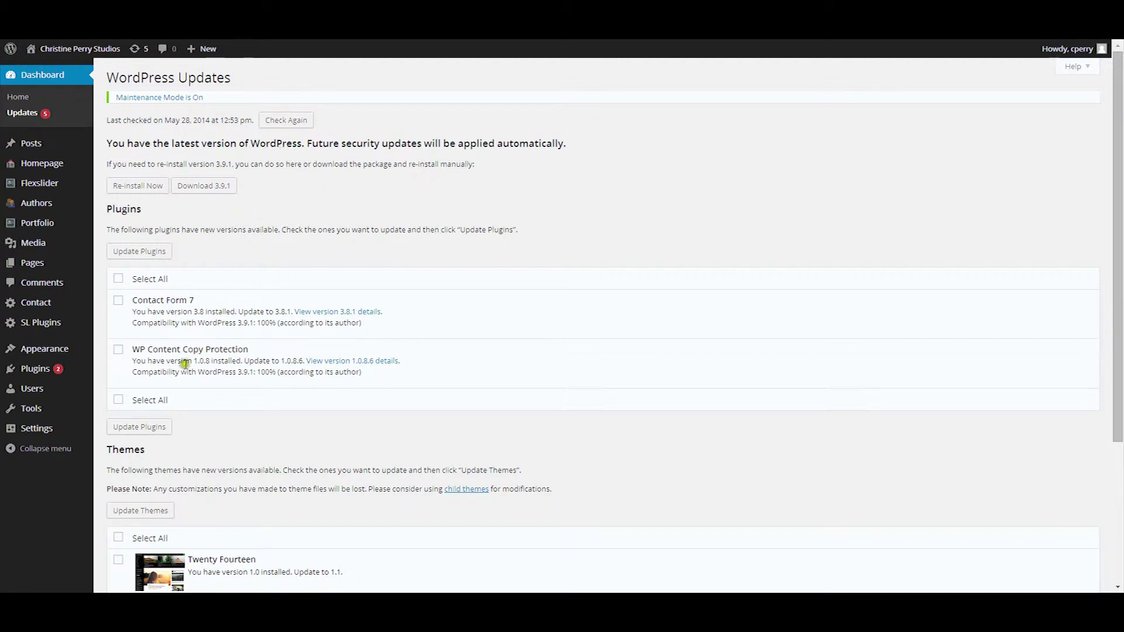
pyautogui.scroll(-3, 405, 367)
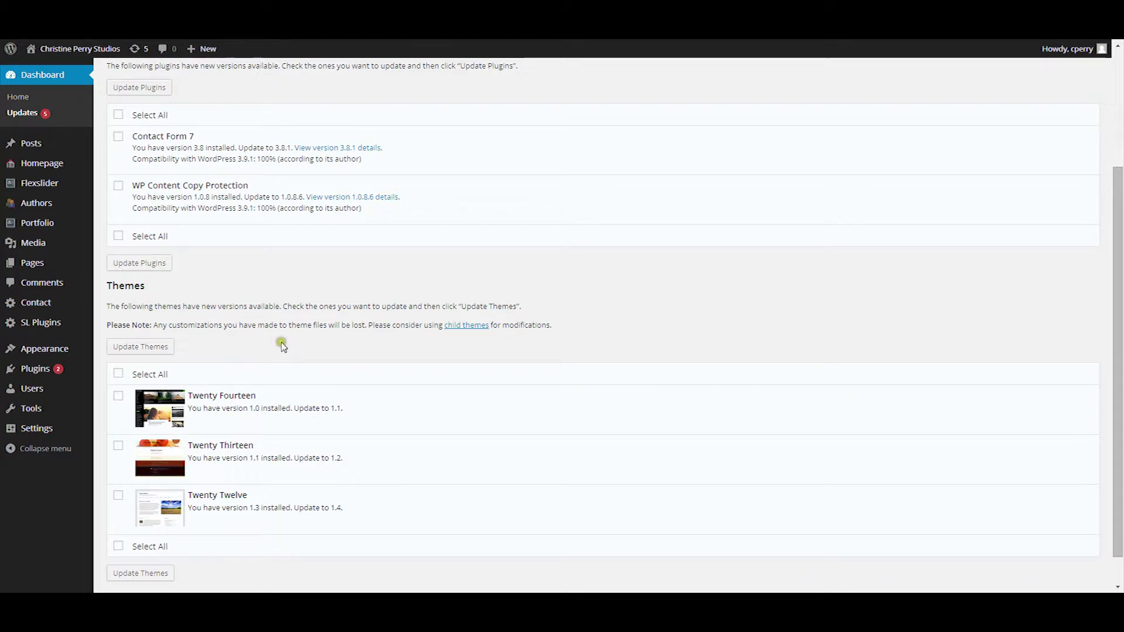
pyautogui.scroll(1, 271, 334)
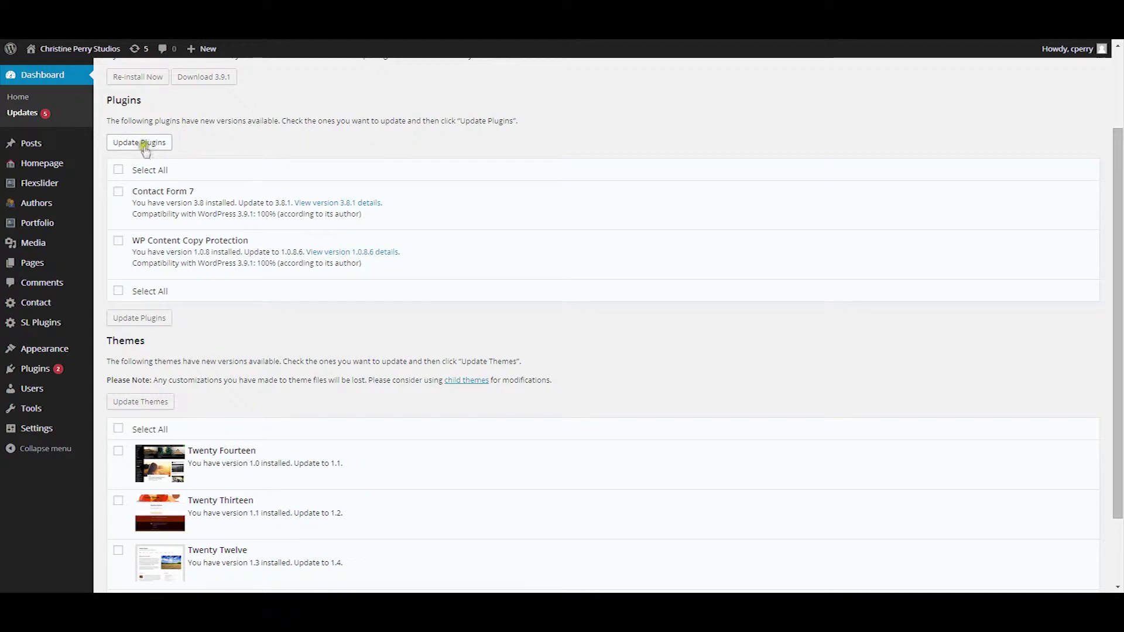
pyautogui.click(118, 190)
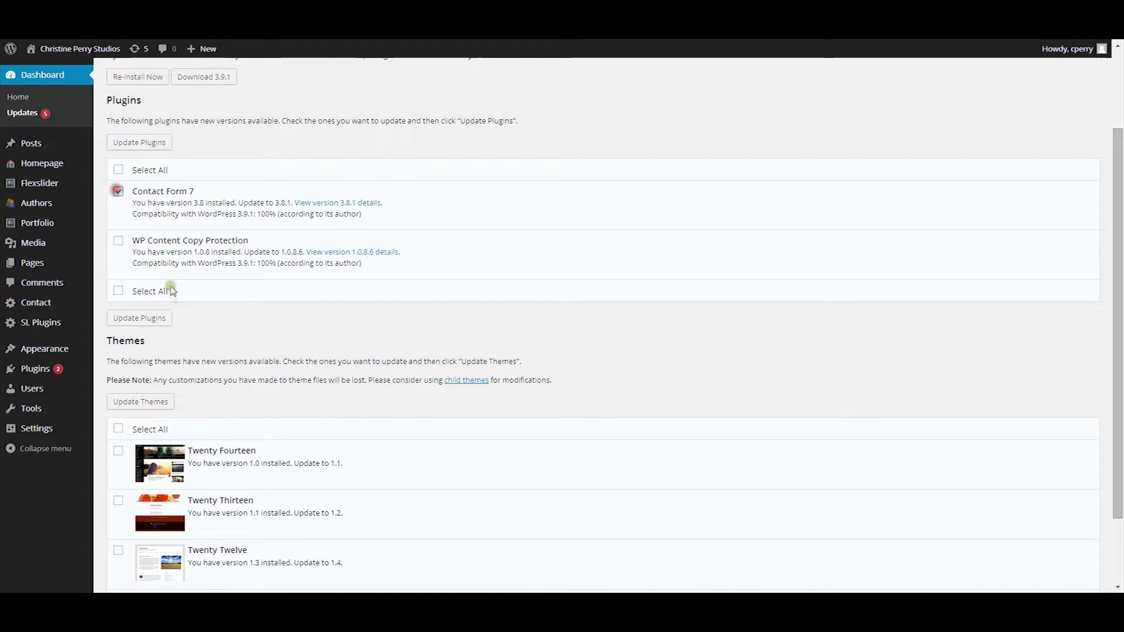
pyautogui.click(118, 241)
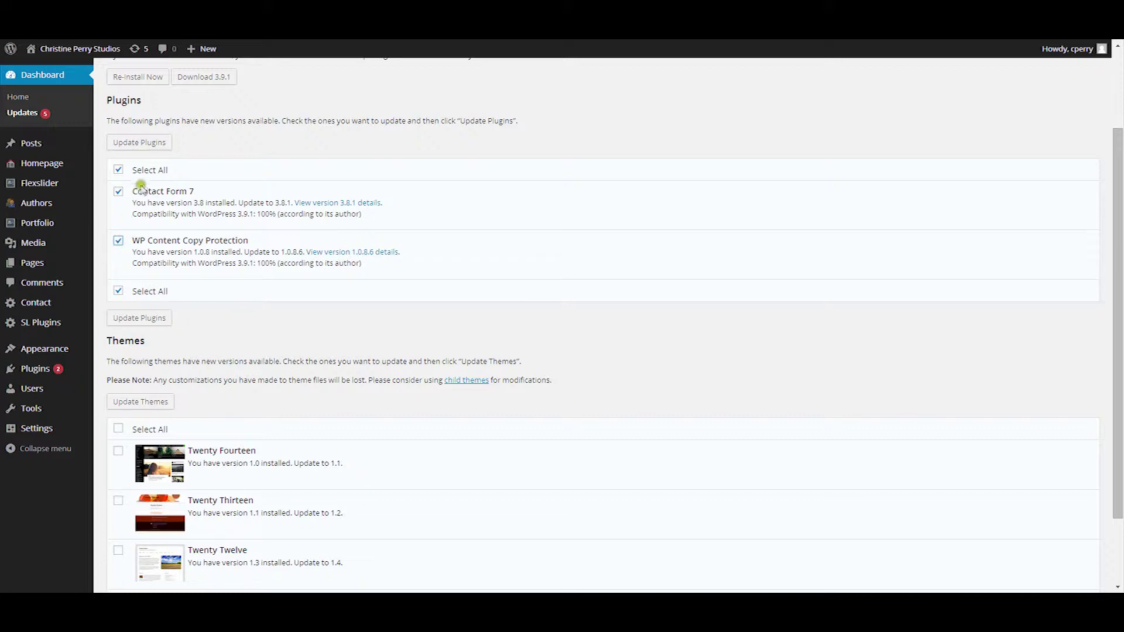
pyautogui.click(150, 318)
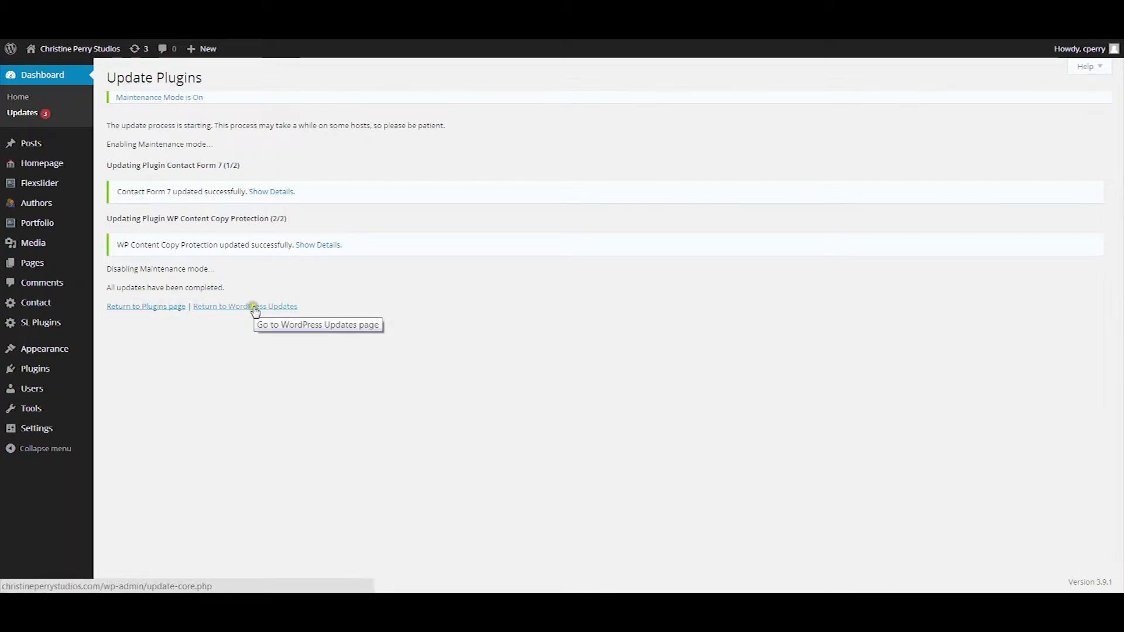
pyautogui.click(168, 307)
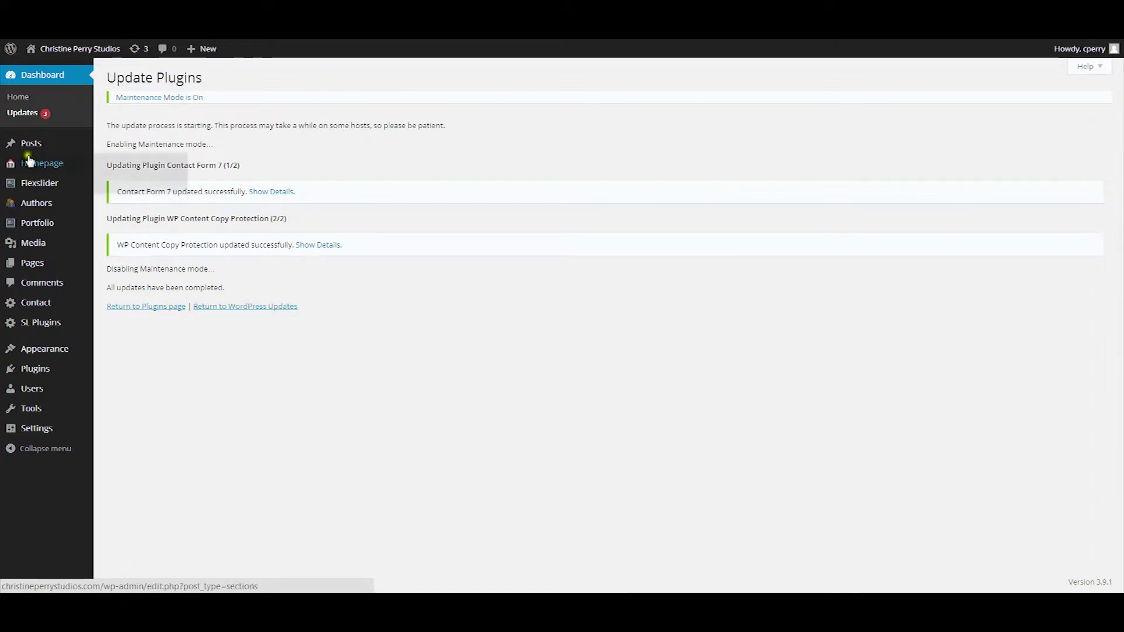
# - Open the Flexslider slide list and view the Turquoise Howlite Pine Needle Basket slide and the Daphne draft slide on the site
pyautogui.moveTo(34, 436)
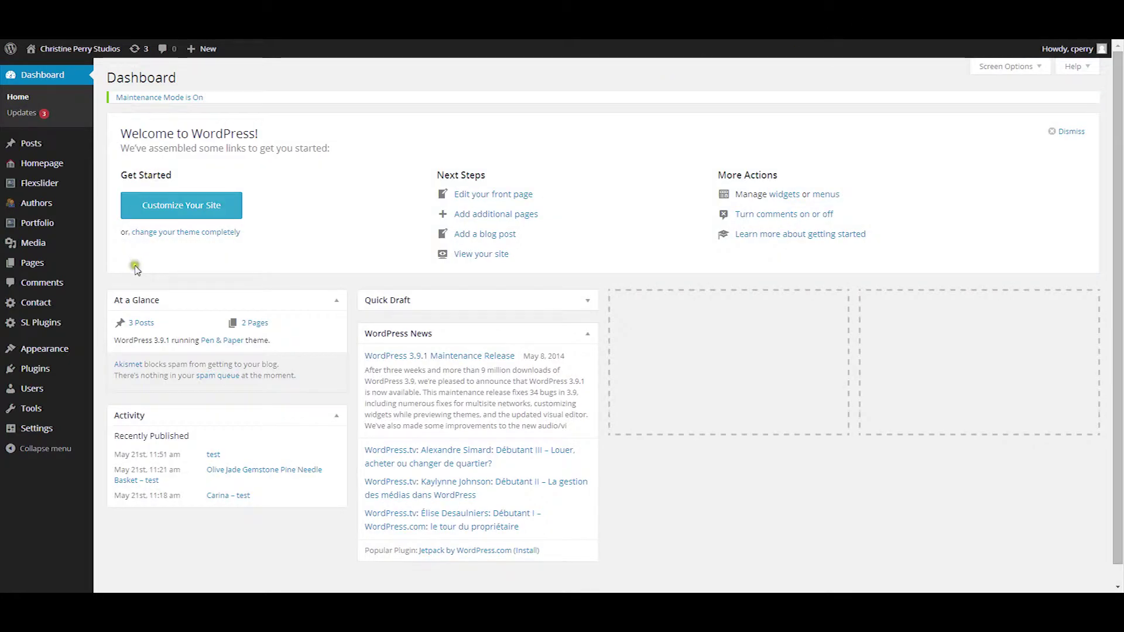
pyautogui.moveTo(56, 184)
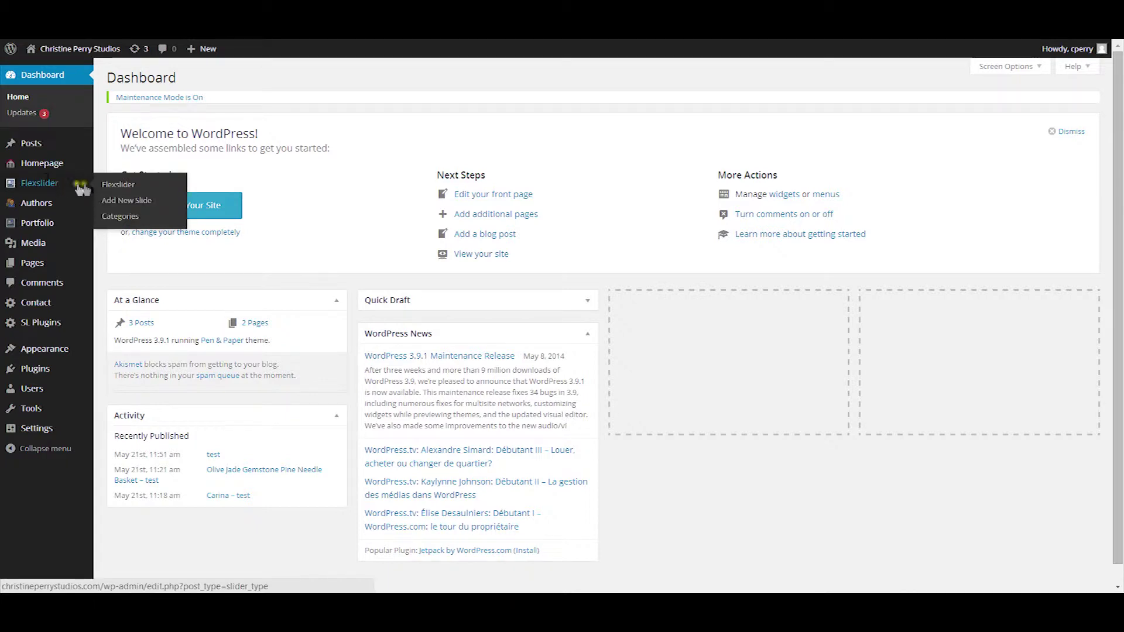
pyautogui.click(120, 186)
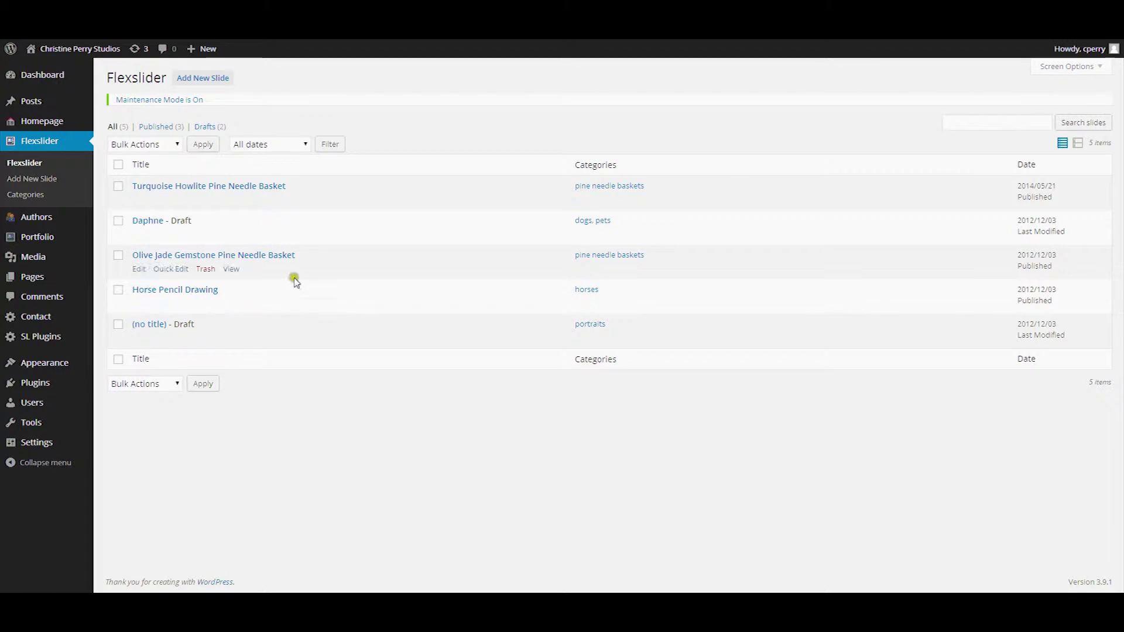
pyautogui.click(233, 202)
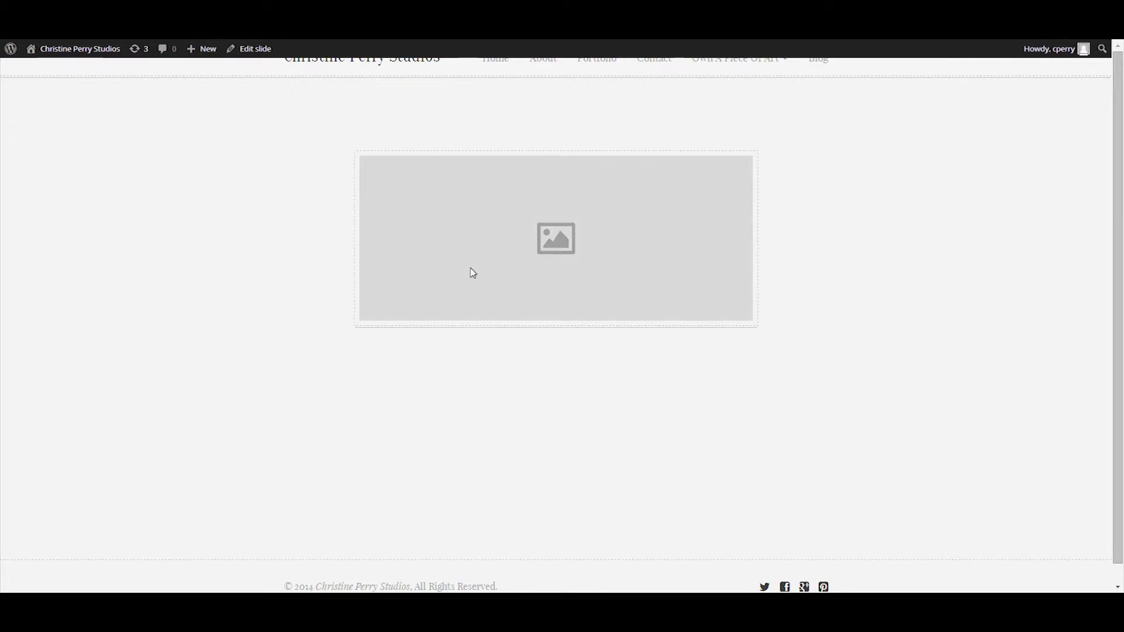
pyautogui.click(13, 25)
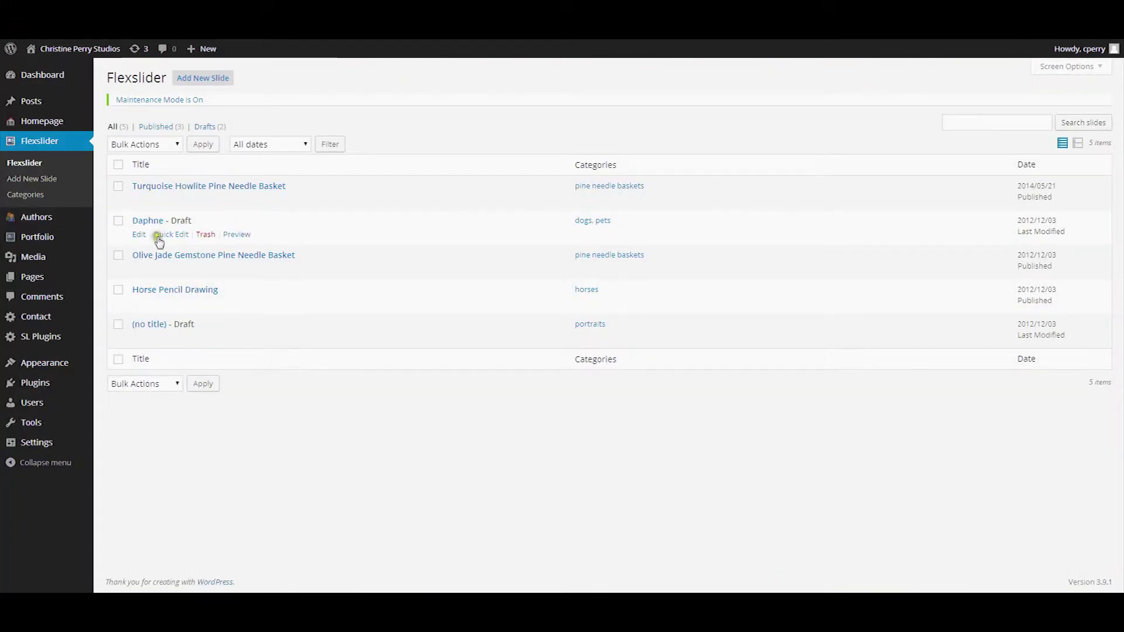
pyautogui.click(246, 236)
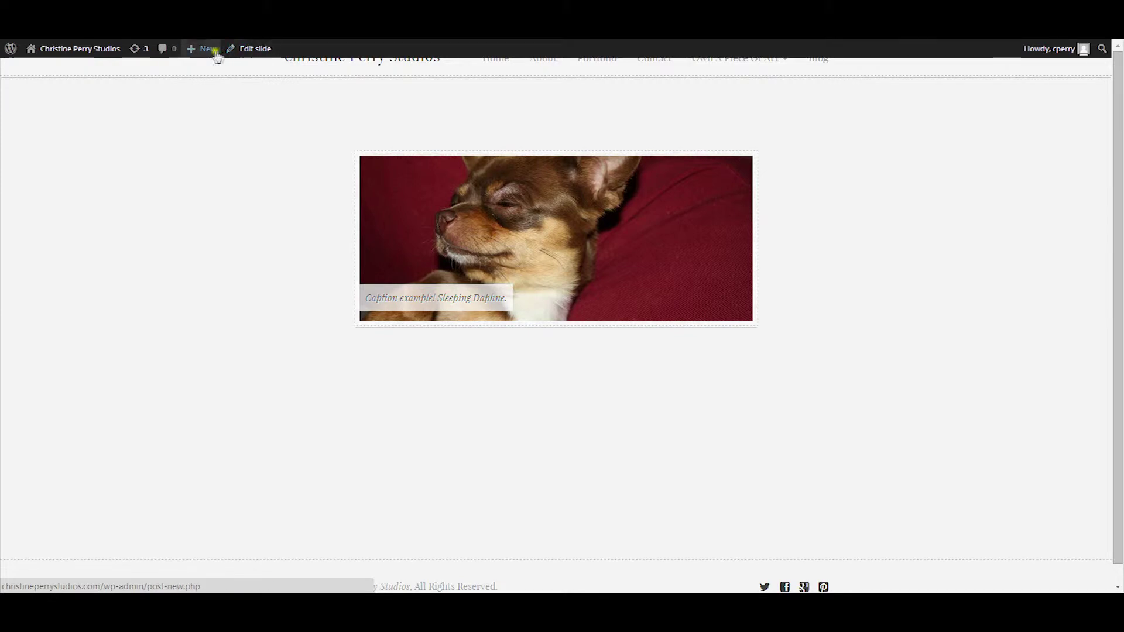
# - Examine the admin toolbar shortcuts for new content, updates, menus and theme options while previewing the Daphne slide
pyautogui.moveTo(208, 52)
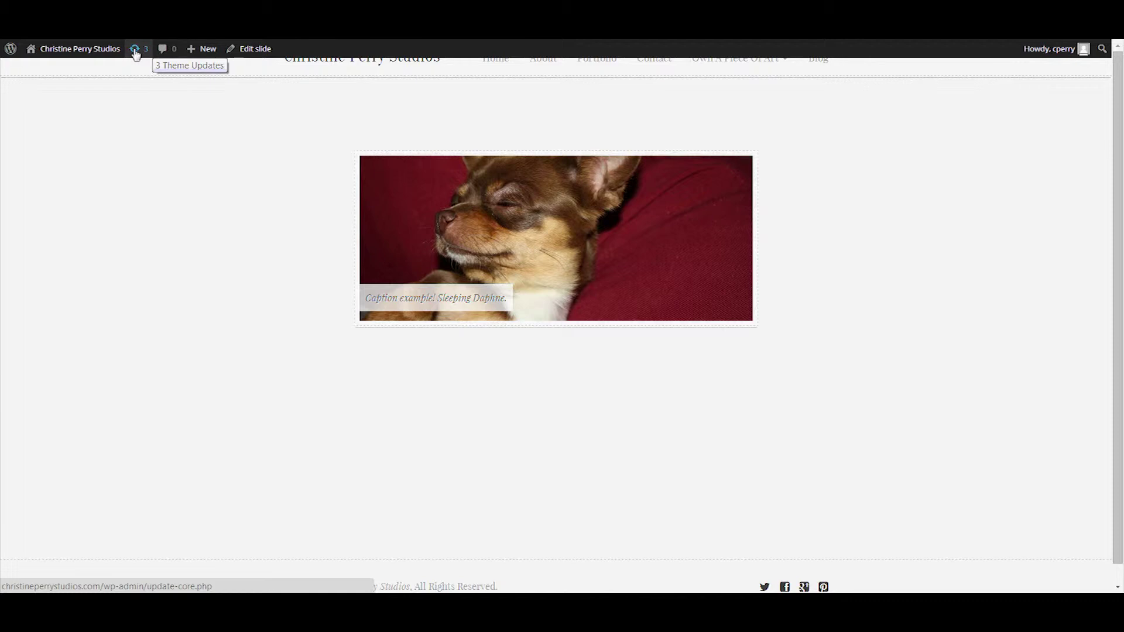
pyautogui.moveTo(92, 55)
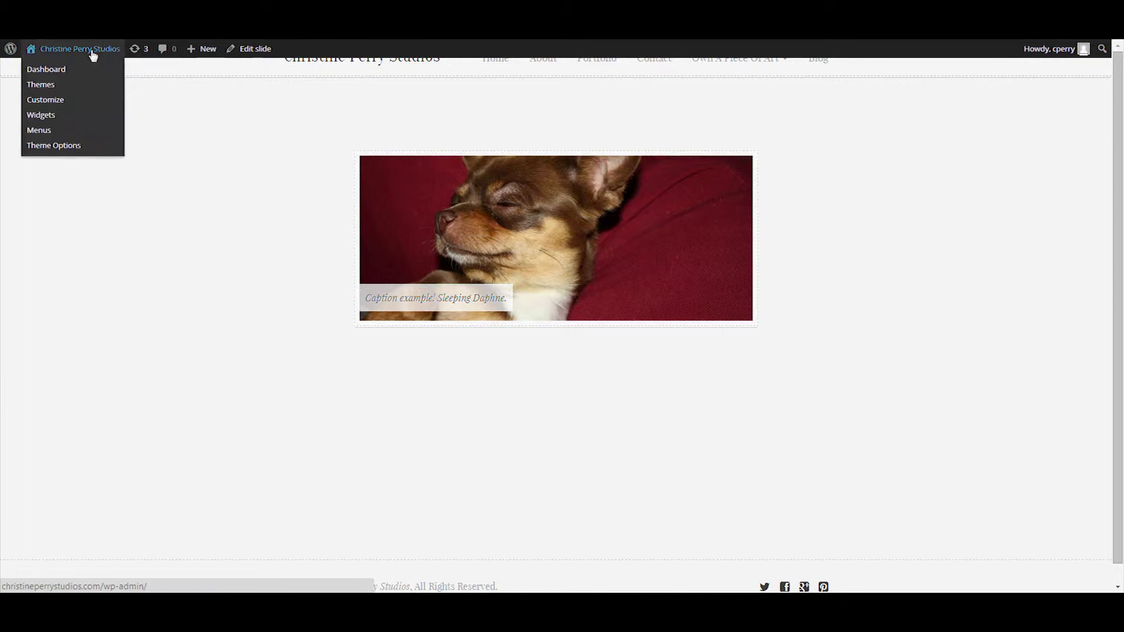
pyautogui.click(58, 146)
pyautogui.click(59, 146)
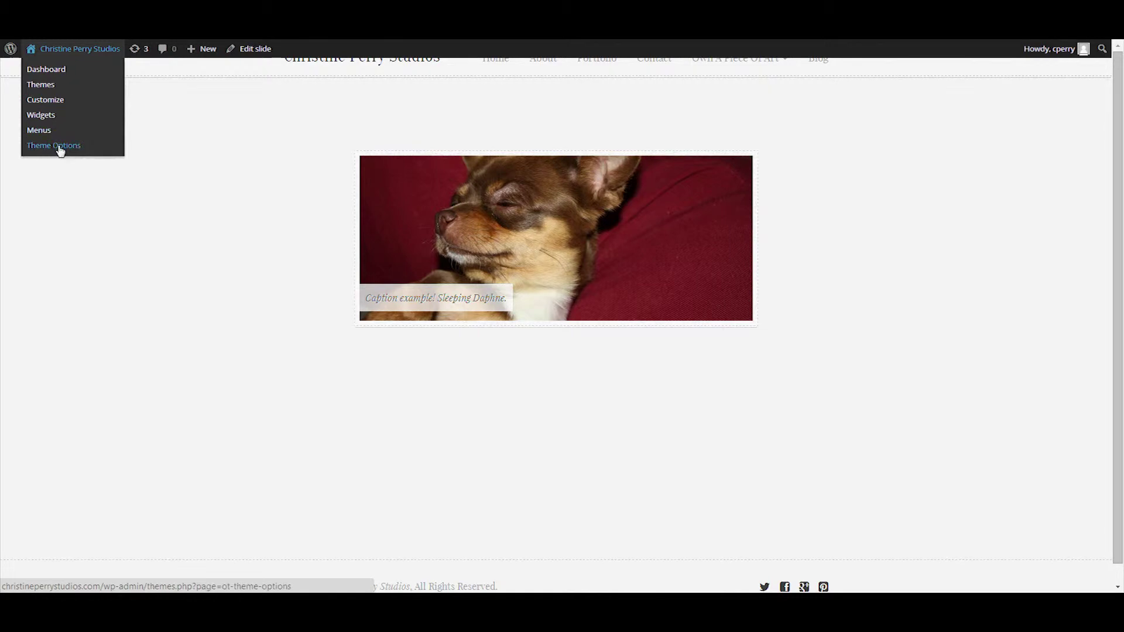
pyautogui.click(53, 130)
pyautogui.moveTo(9, 53)
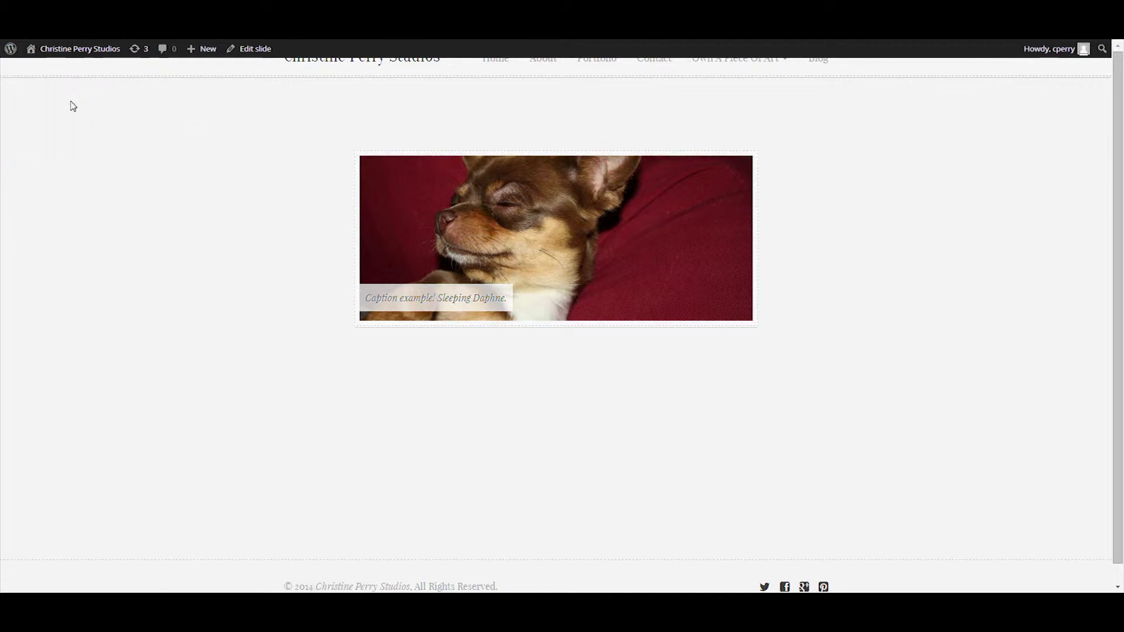
# - Return to the Flexslider slide list and review the existing slide categories
pyautogui.click(68, 94)
pyautogui.click(52, 94)
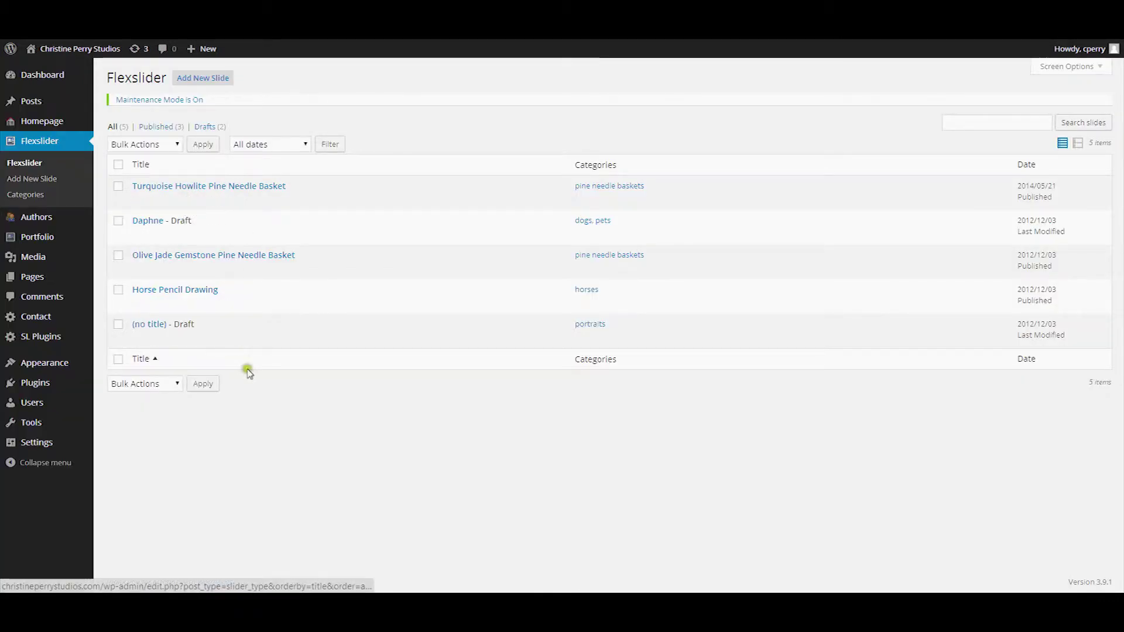
pyautogui.click(28, 195)
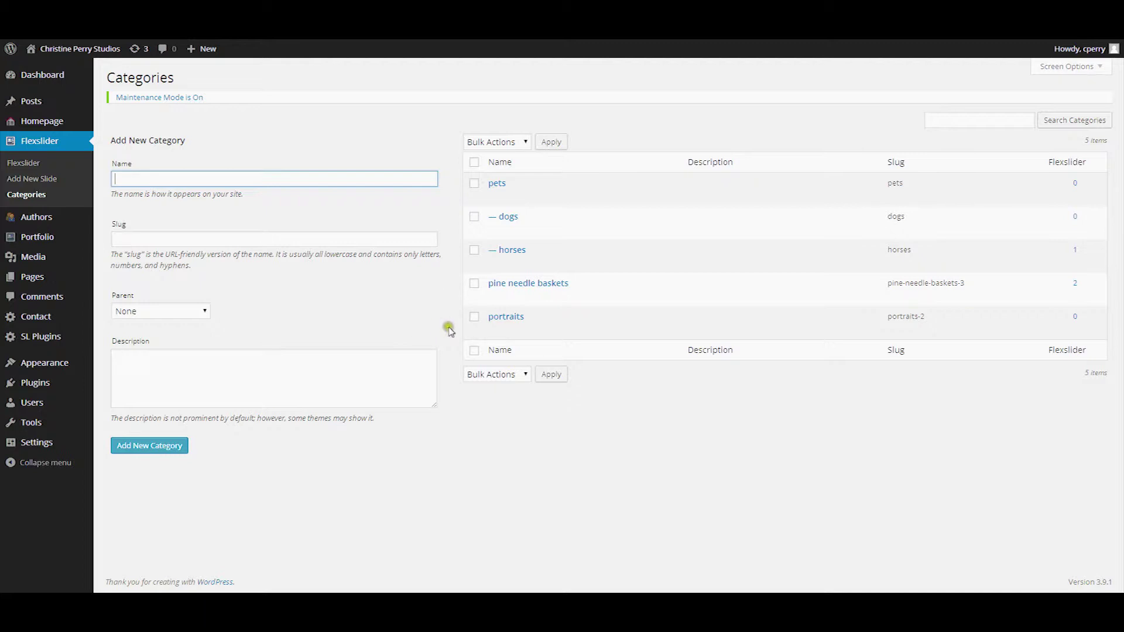
pyautogui.moveTo(508, 197)
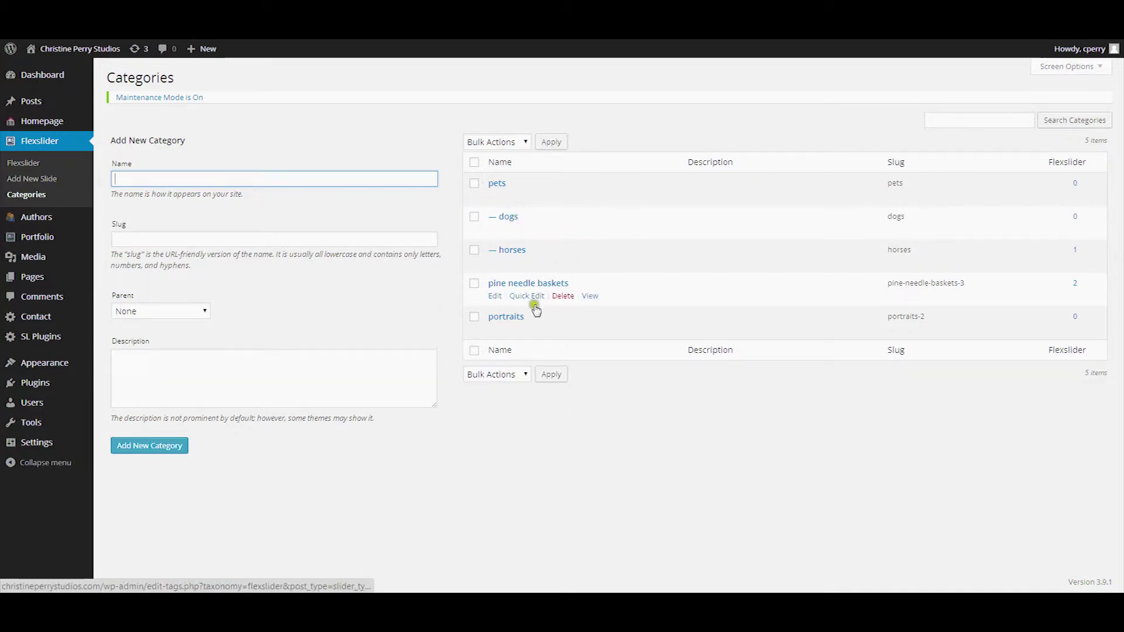
# - Start a new Flexslider slide titled "Clouds" with the caption "Look up!"
pyautogui.click(19, 184)
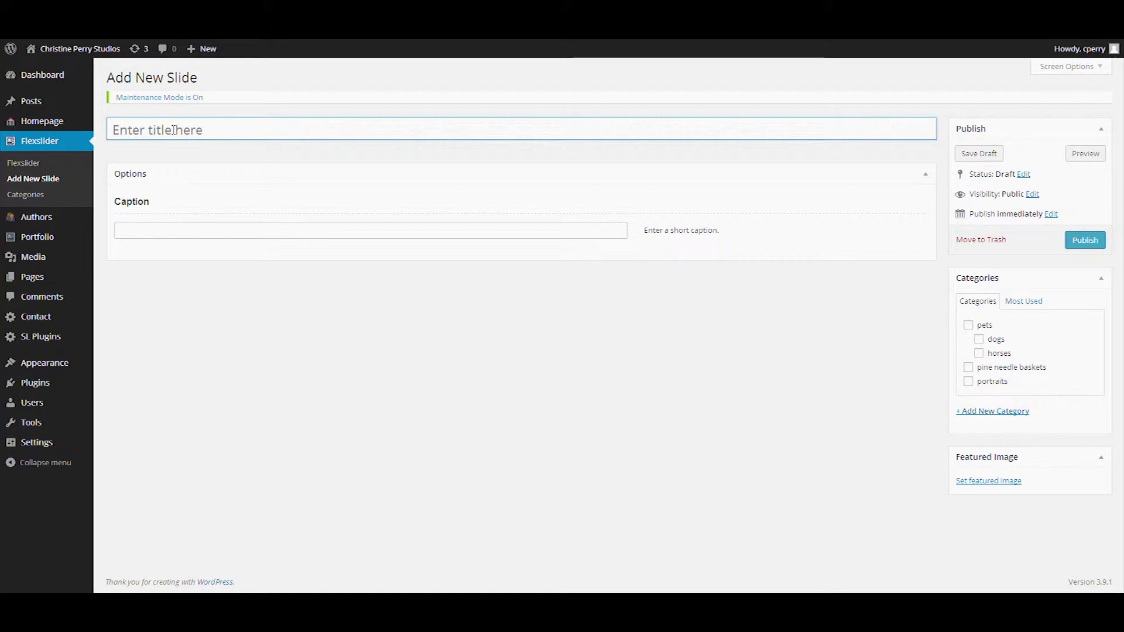
pyautogui.write('Clouds')
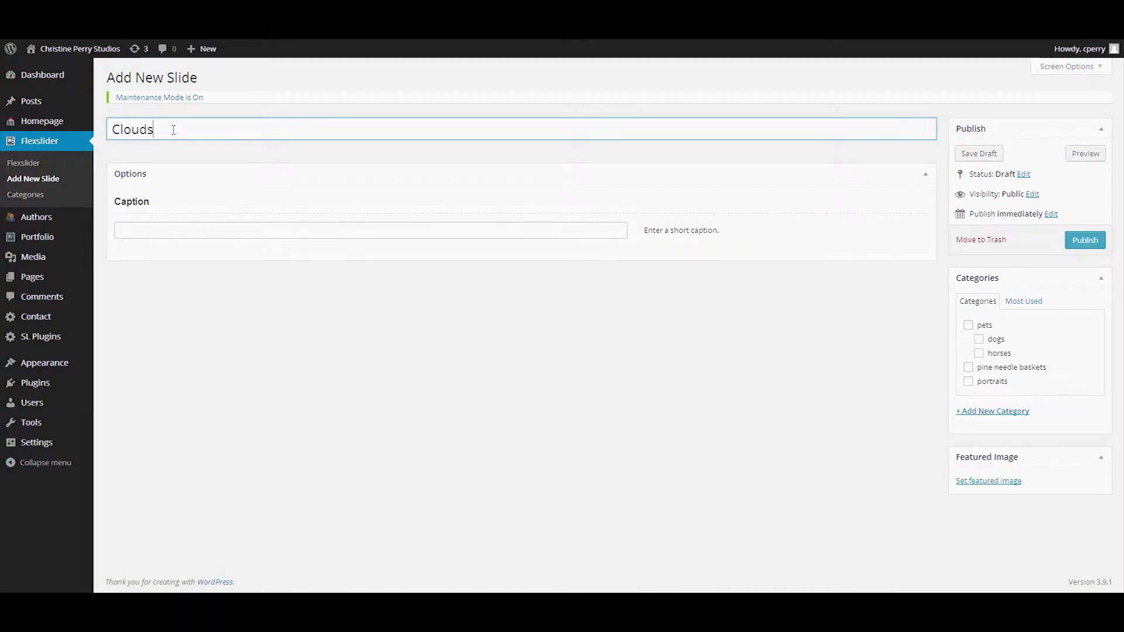
pyautogui.click(224, 233)
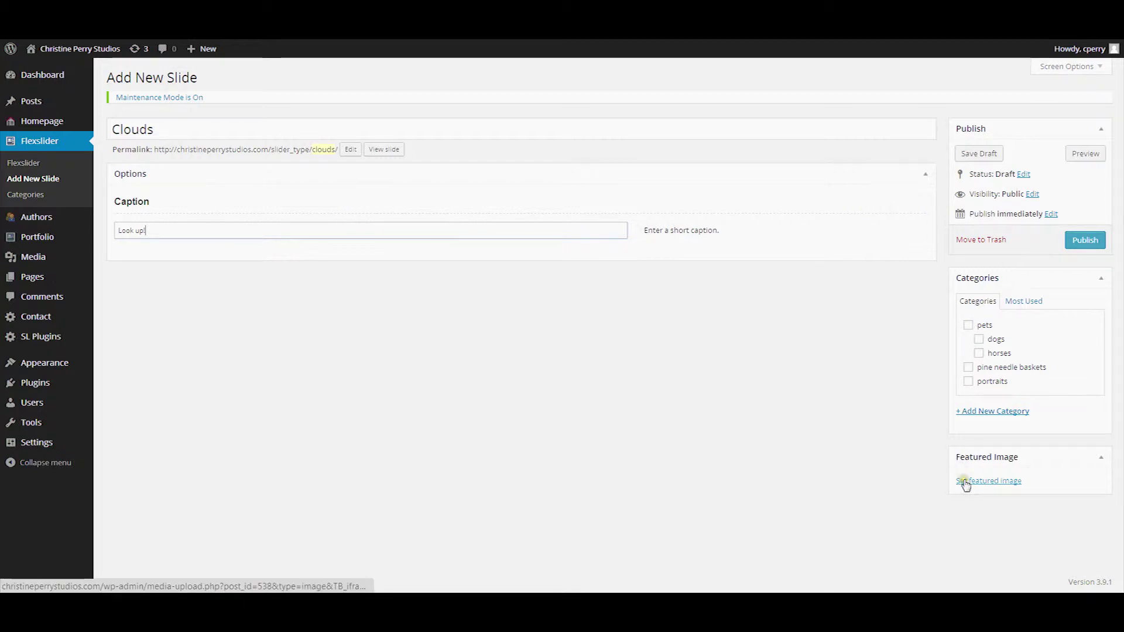
# - Set the clouds photo IMG_4503.jpg from the media library as the slide's featured image
pyautogui.click(995, 481)
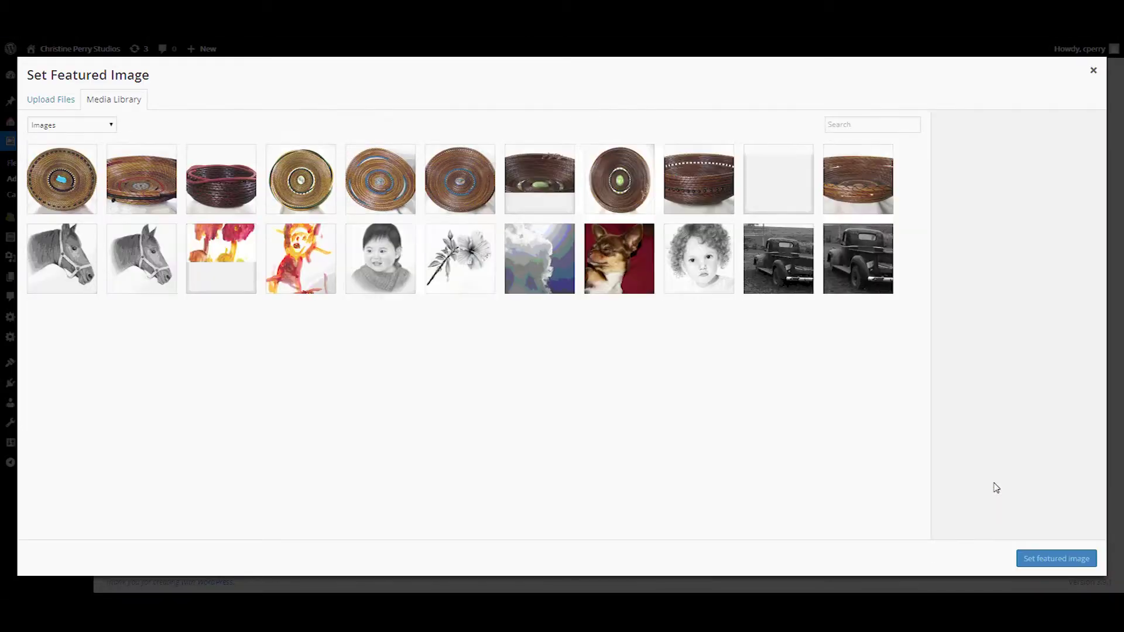
pyautogui.click(516, 263)
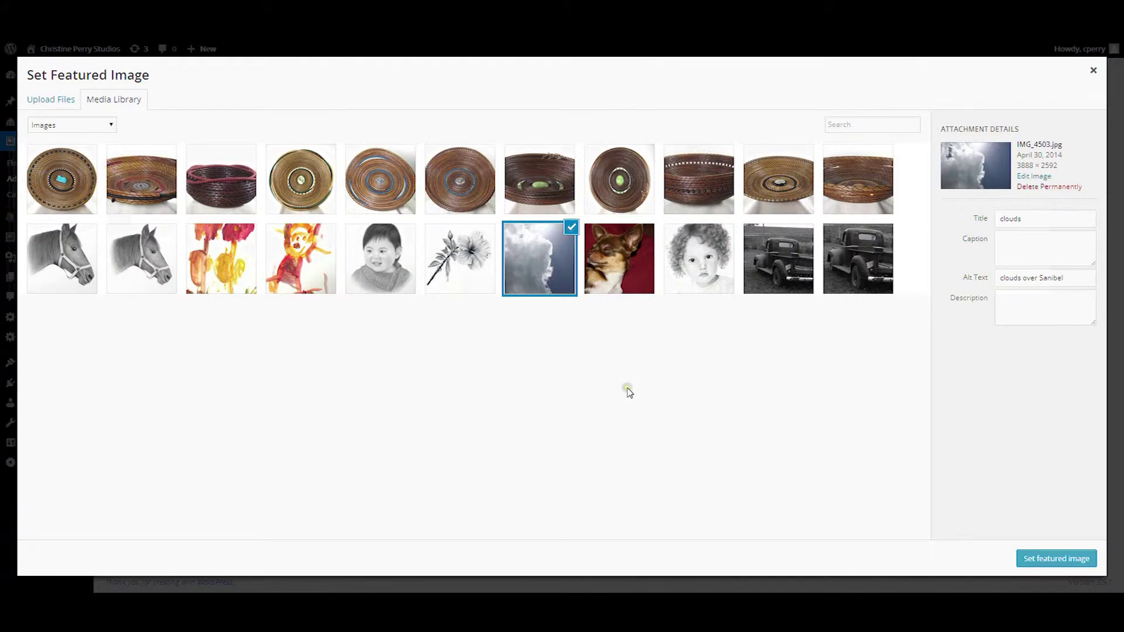
pyautogui.click(1050, 558)
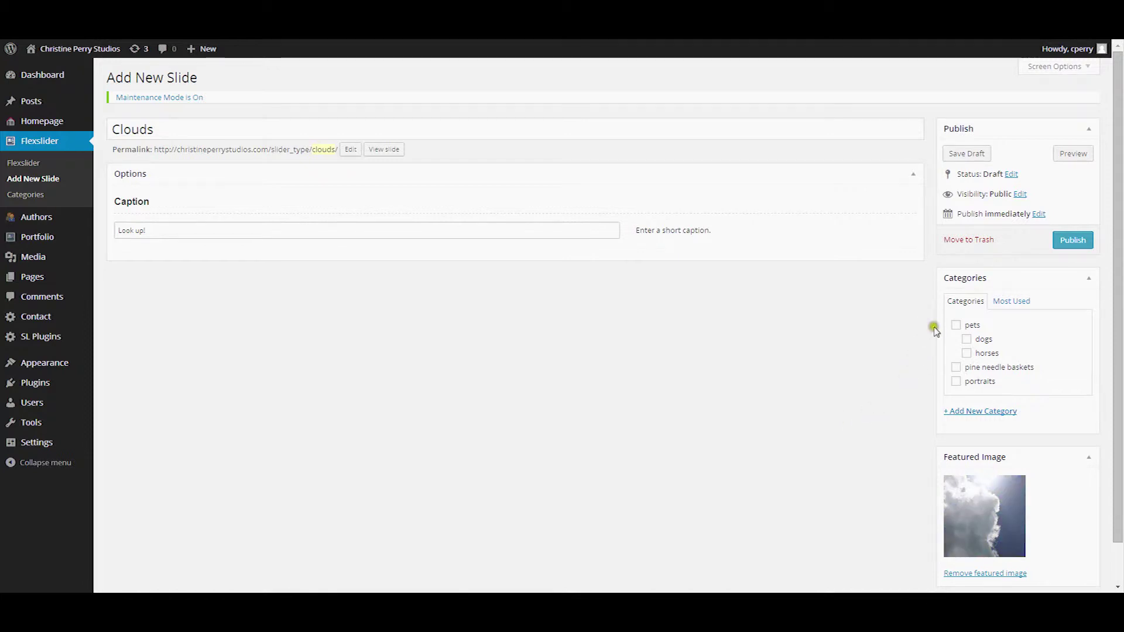
# - Create a new category named "nature" without a parent and assign it to the slide
pyautogui.click(963, 413)
pyautogui.click(968, 432)
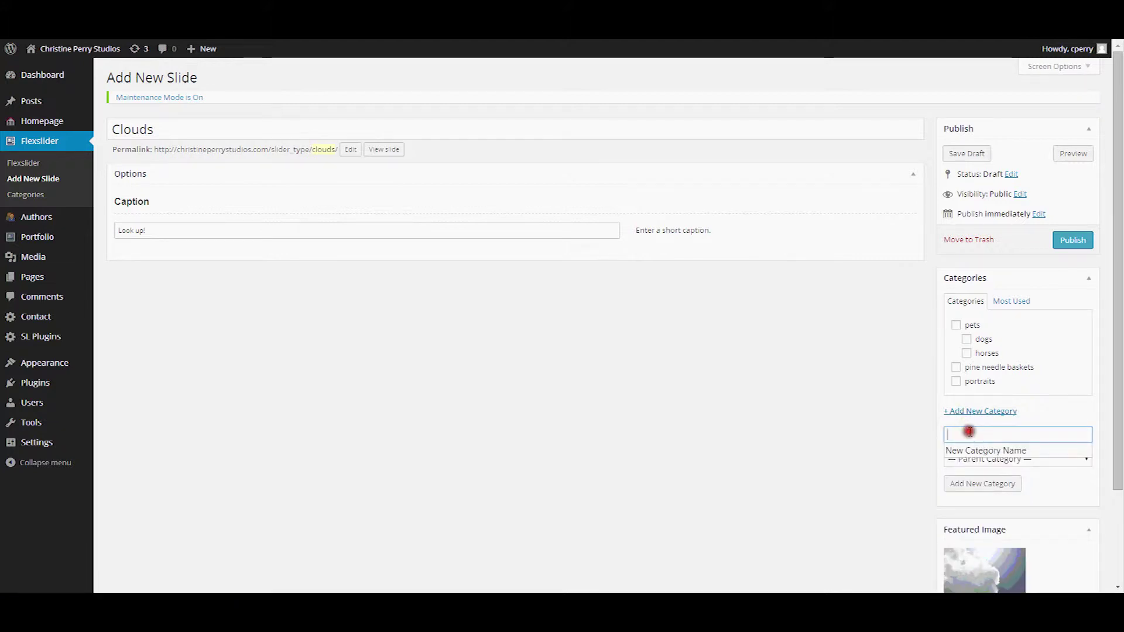
pyautogui.write('nature')
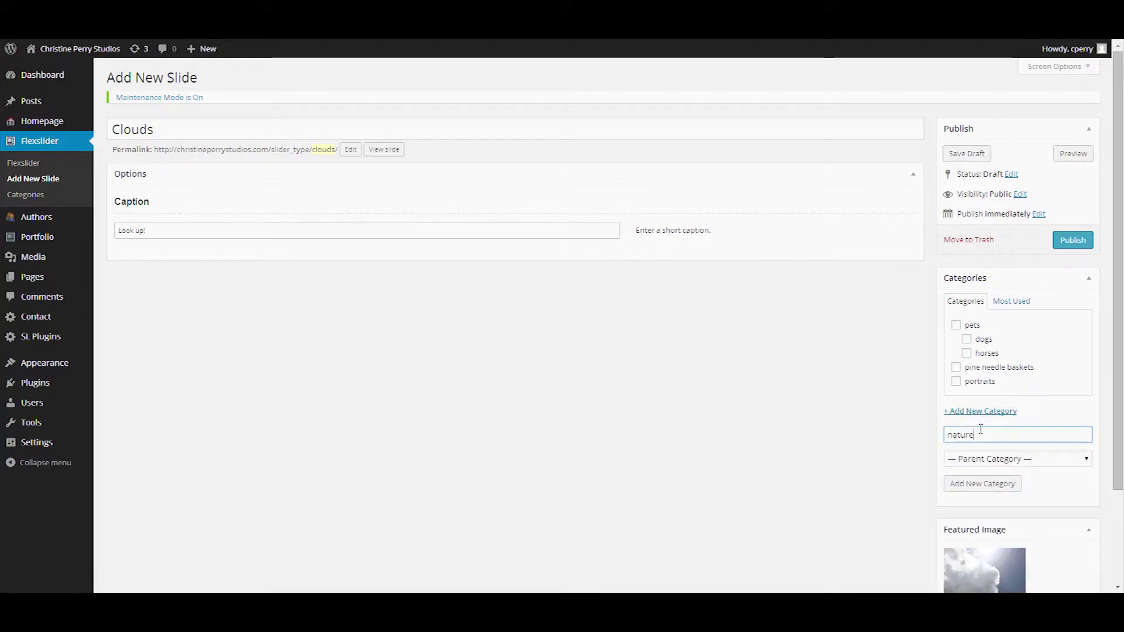
pyautogui.click(982, 483)
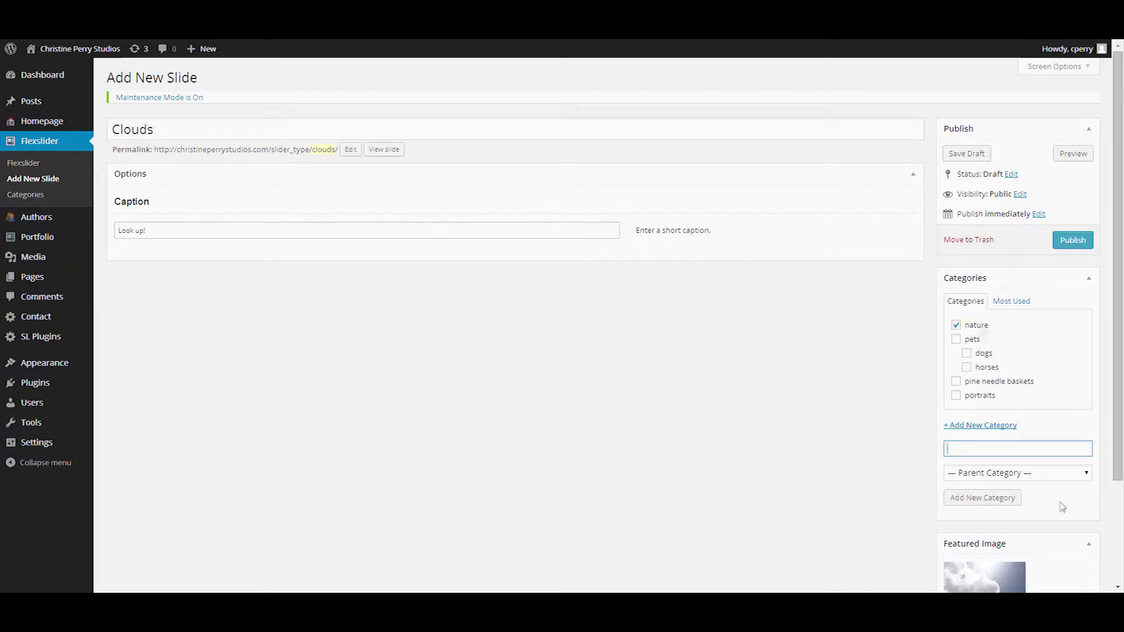
# - Publish the Clouds slide and view it on the site
pyautogui.click(1060, 247)
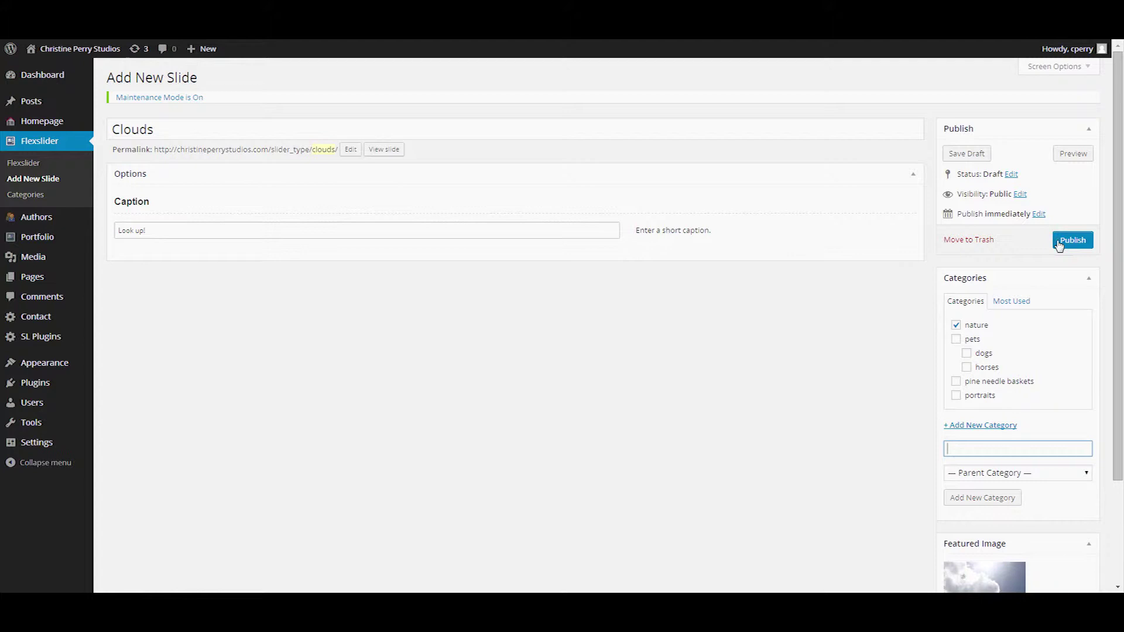
pyautogui.click(1059, 245)
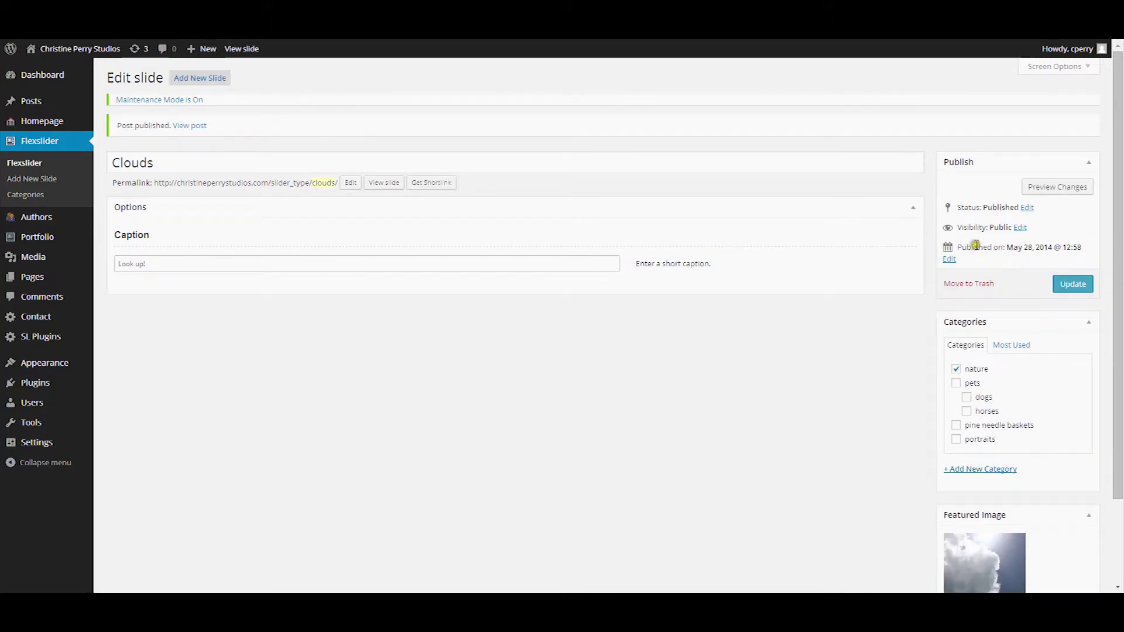
pyautogui.click(386, 182)
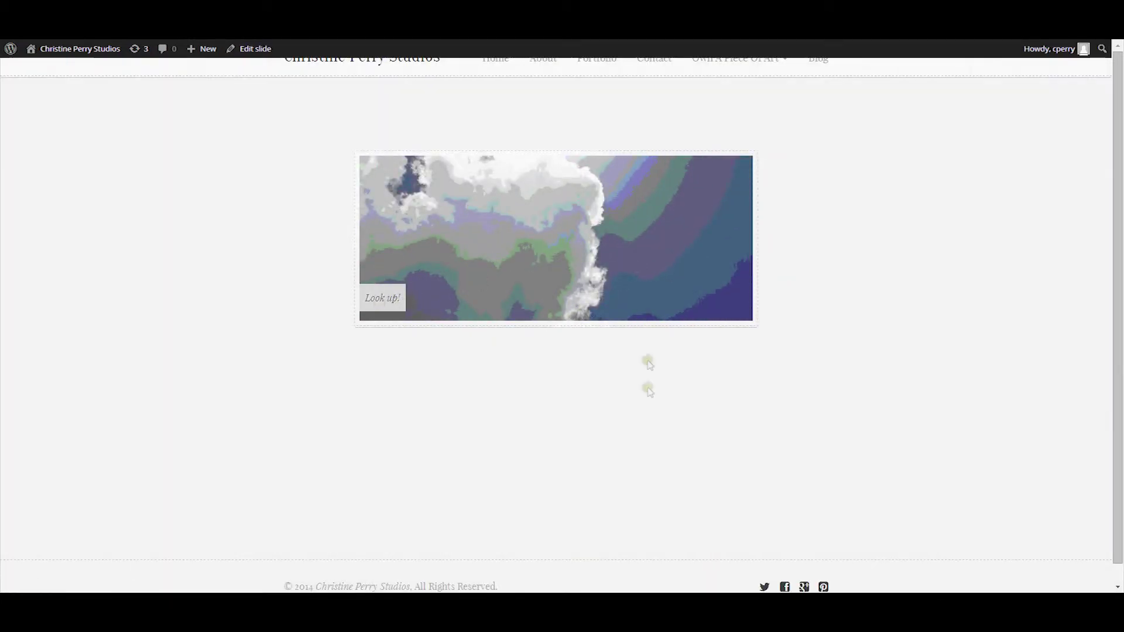
# - Return to the dashboard and open the list of all pages
pyautogui.moveTo(223, 55)
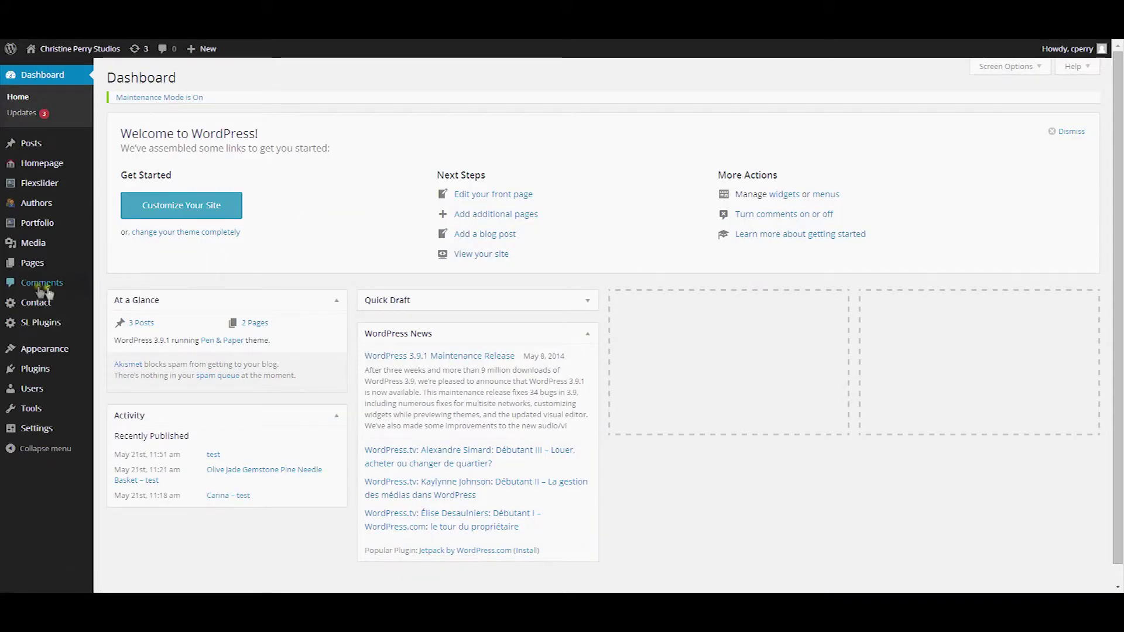
pyautogui.moveTo(37, 271)
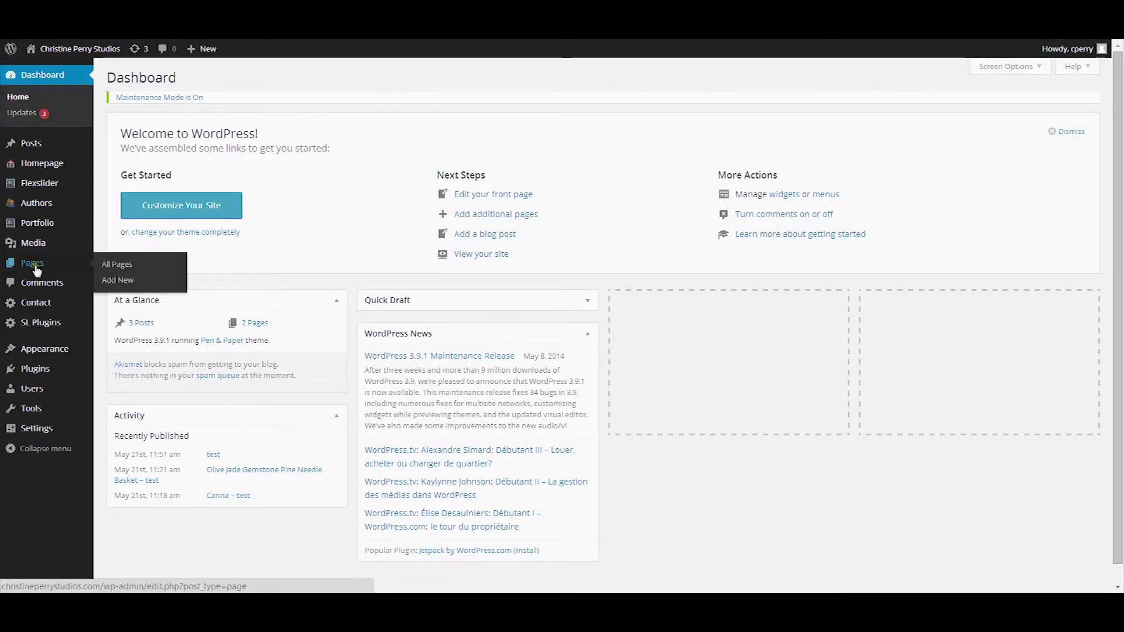
pyautogui.click(103, 263)
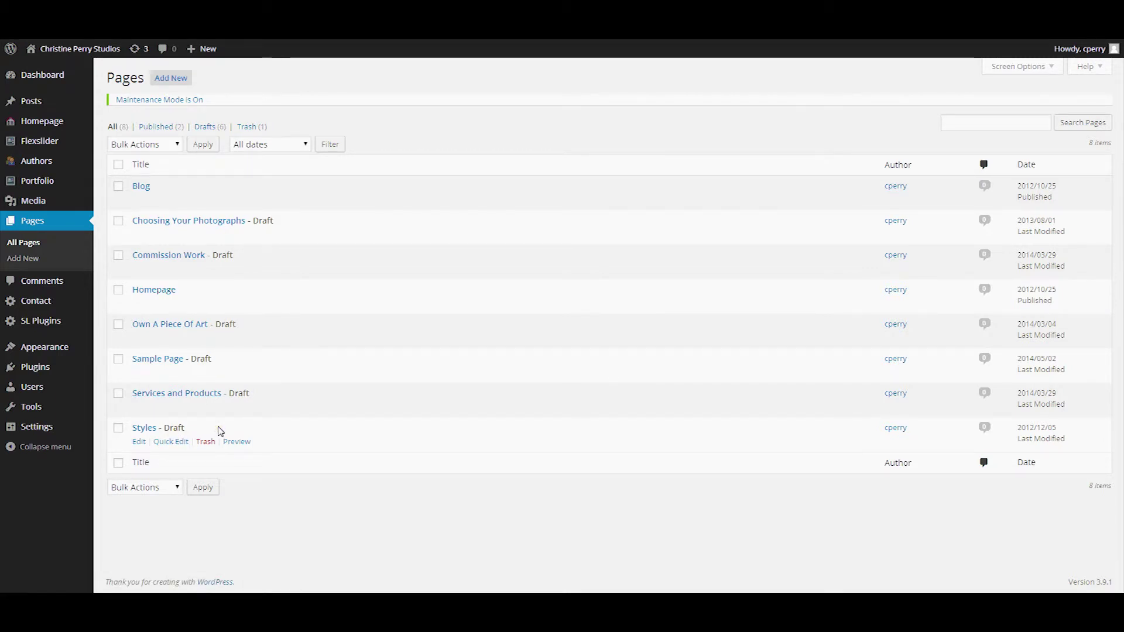
# - Insert a Flexslider shortcode with the category "nature" above the Icons font heading of the Styles draft page, and preview the page
pyautogui.click(139, 442)
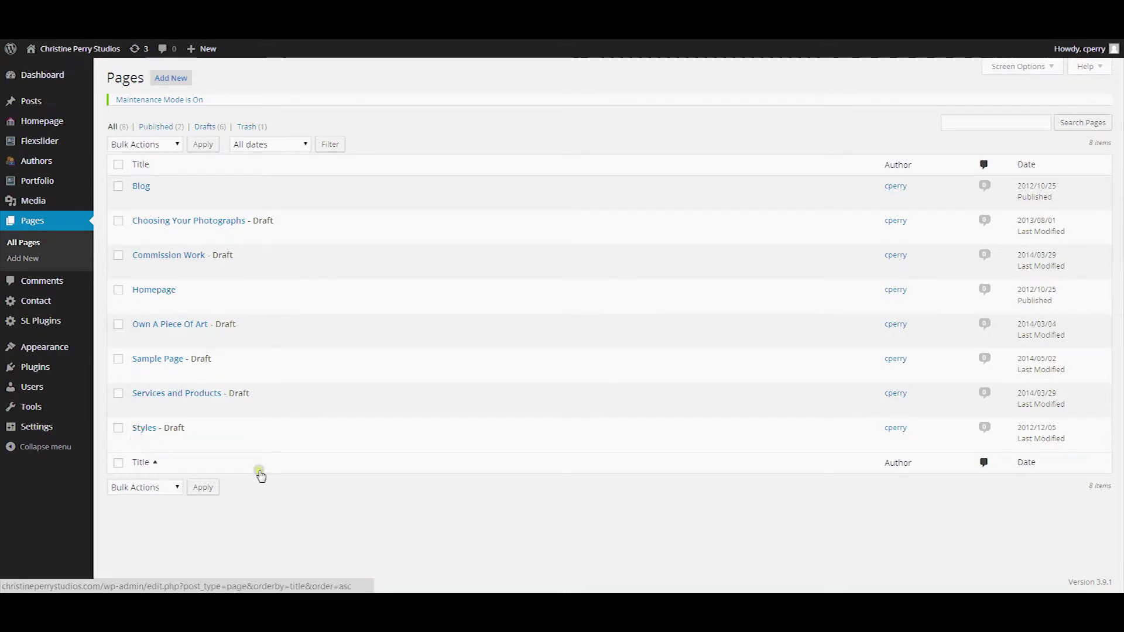
pyautogui.click(113, 242)
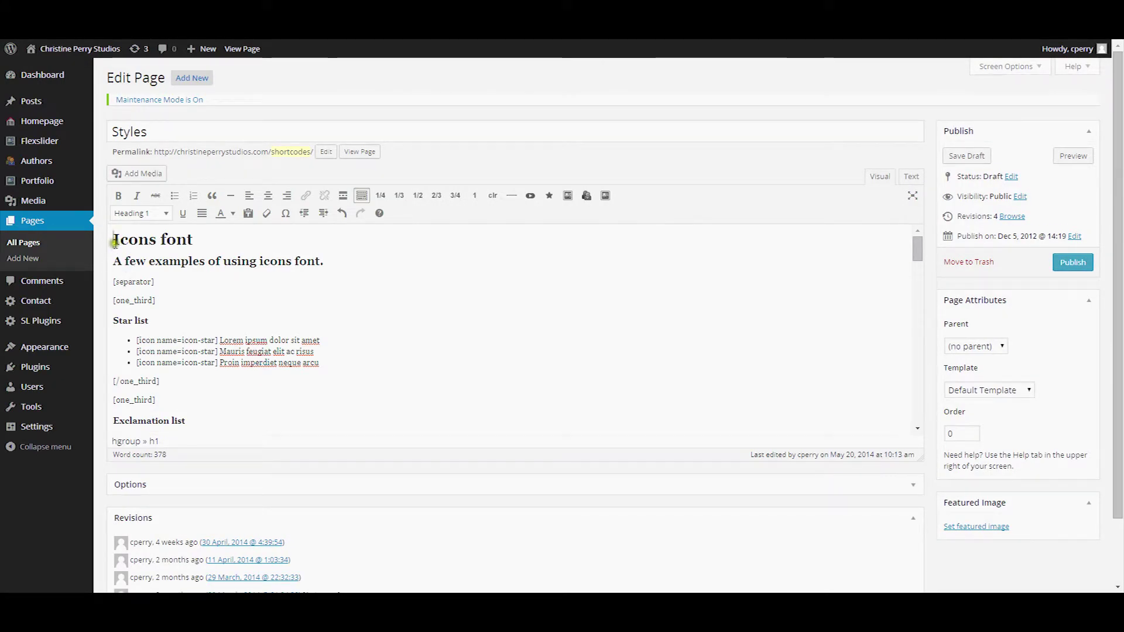
pyautogui.press('Return')
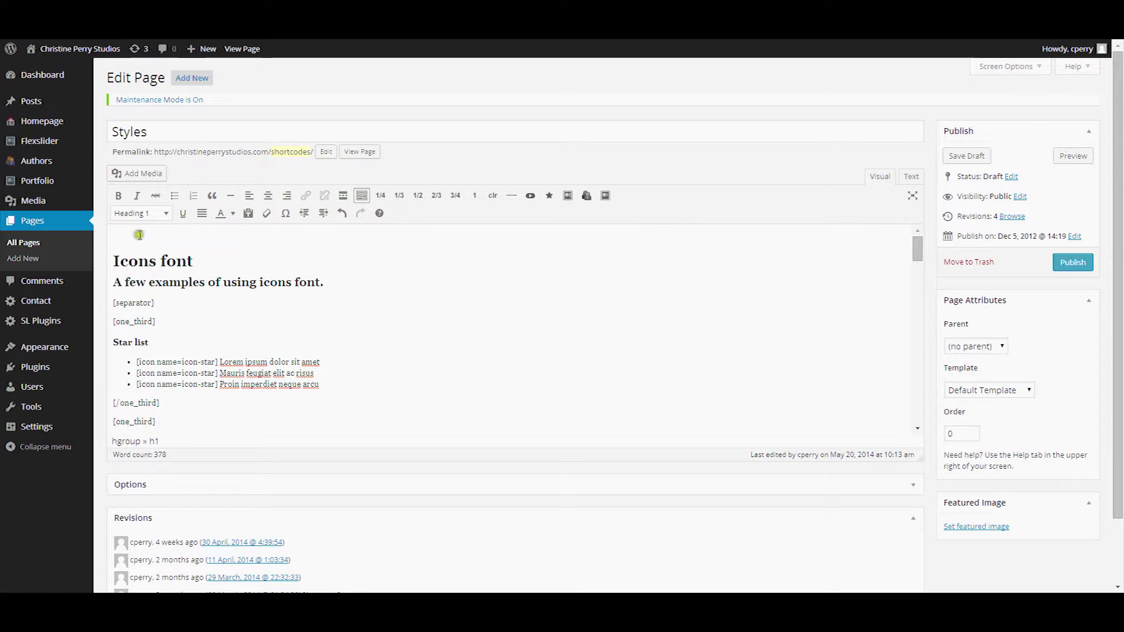
pyautogui.click(567, 196)
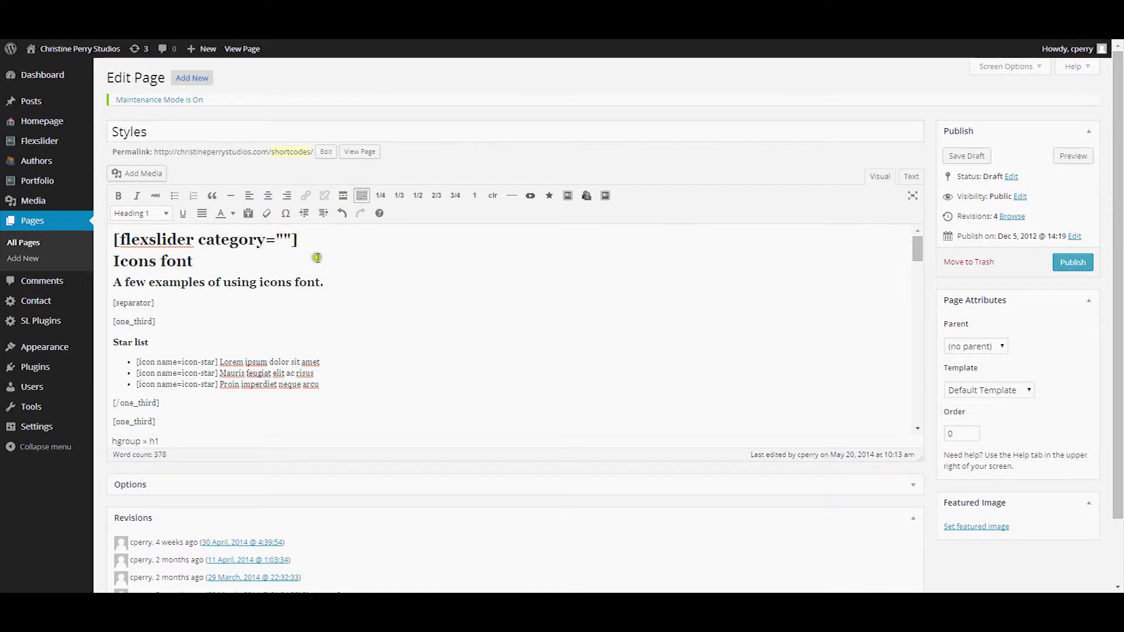
pyautogui.write('nature')
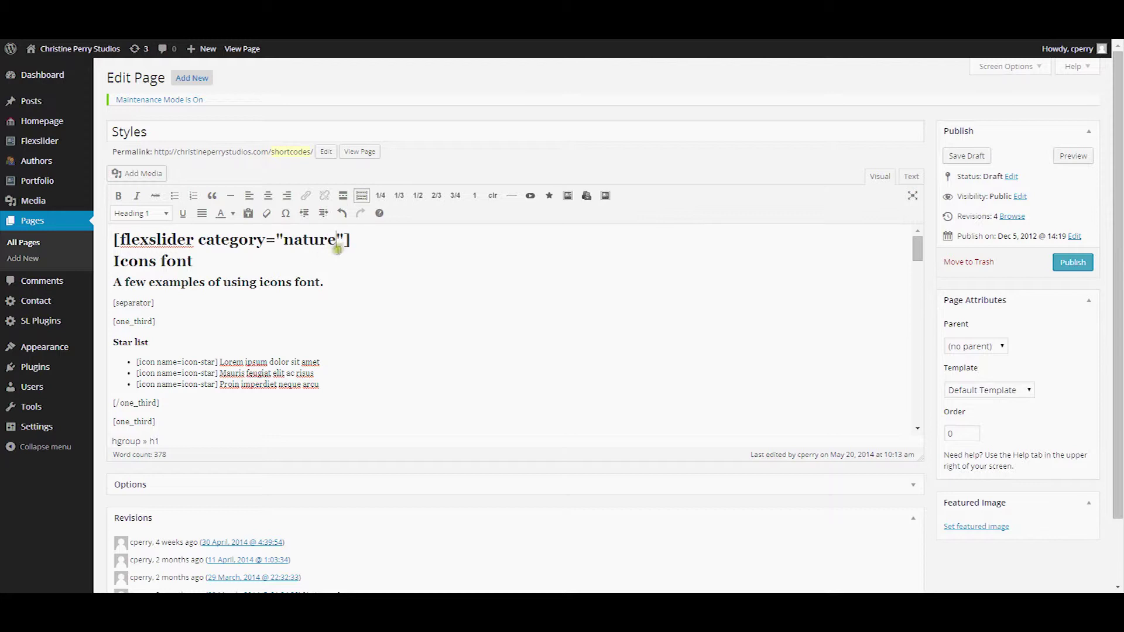
pyautogui.click(1071, 156)
# - Change the Flexslider shortcode's category to "pets", check the page preview, and save the Styles page draft
pyautogui.moveTo(283, 240); pyautogui.dragTo(338, 241)
pyautogui.write('pets')
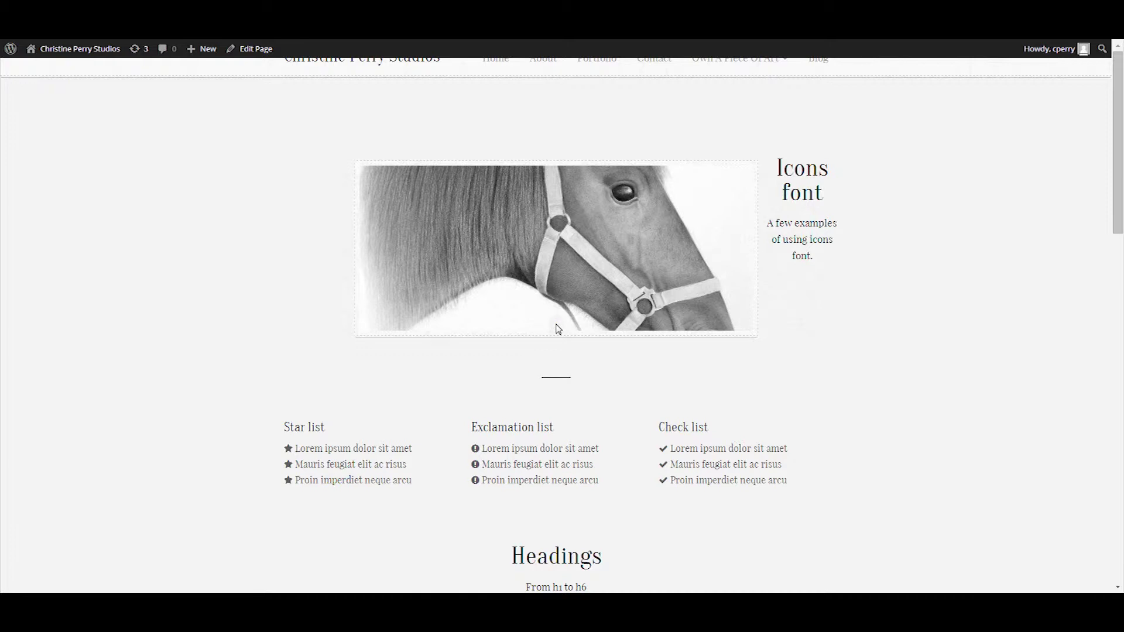
pyautogui.hotkey('ctrl', 'Tab')
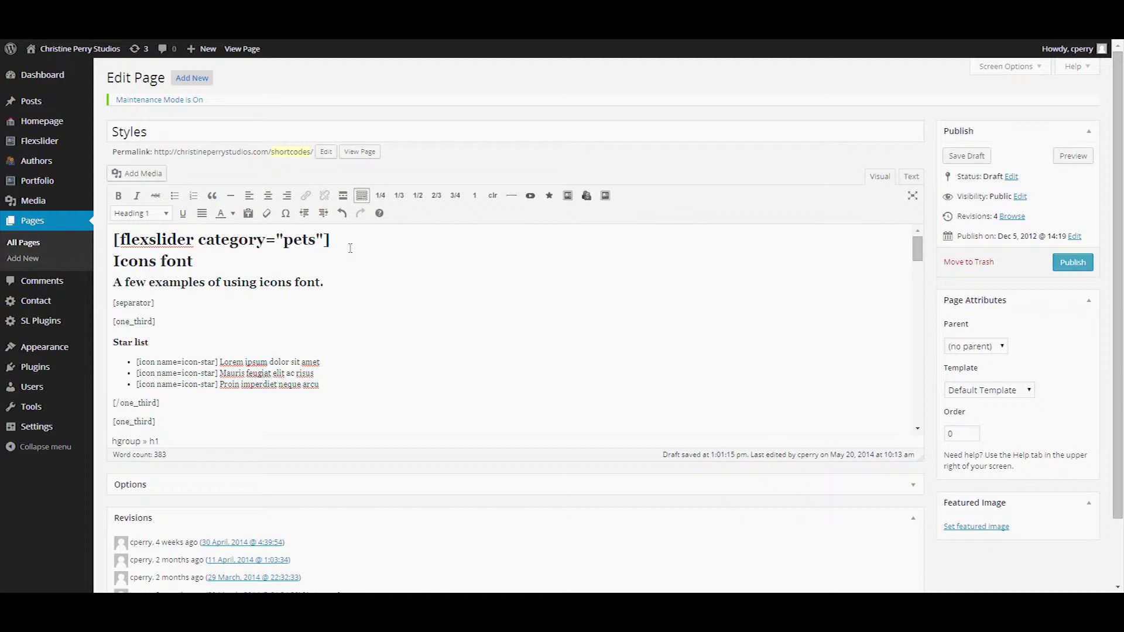
pyautogui.click(341, 242)
pyautogui.click(957, 156)
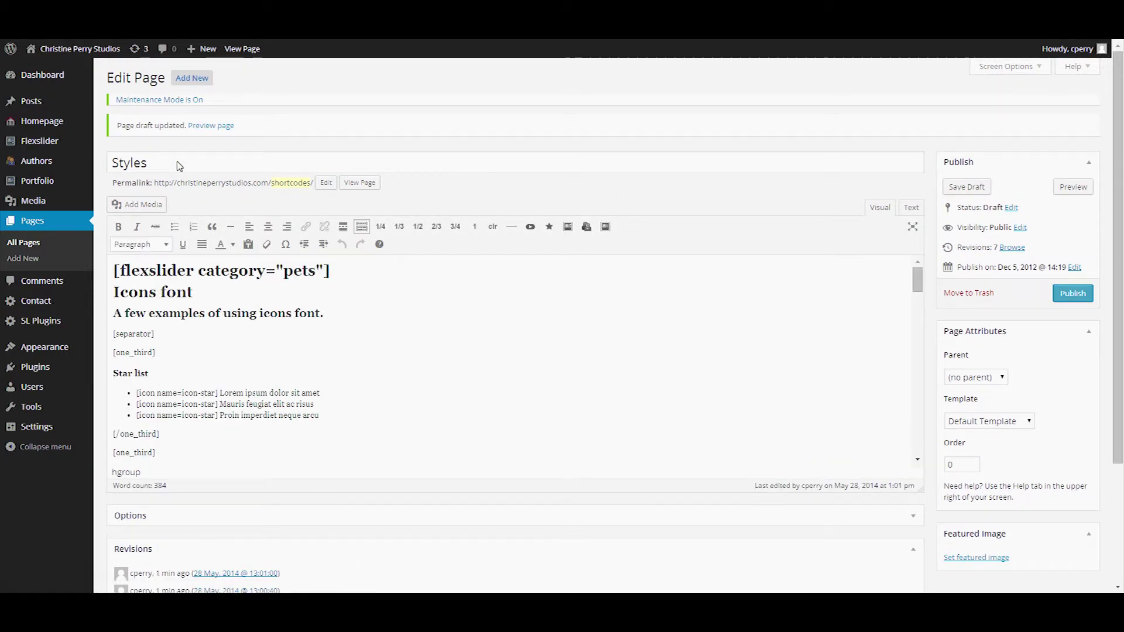
pyautogui.click(352, 277)
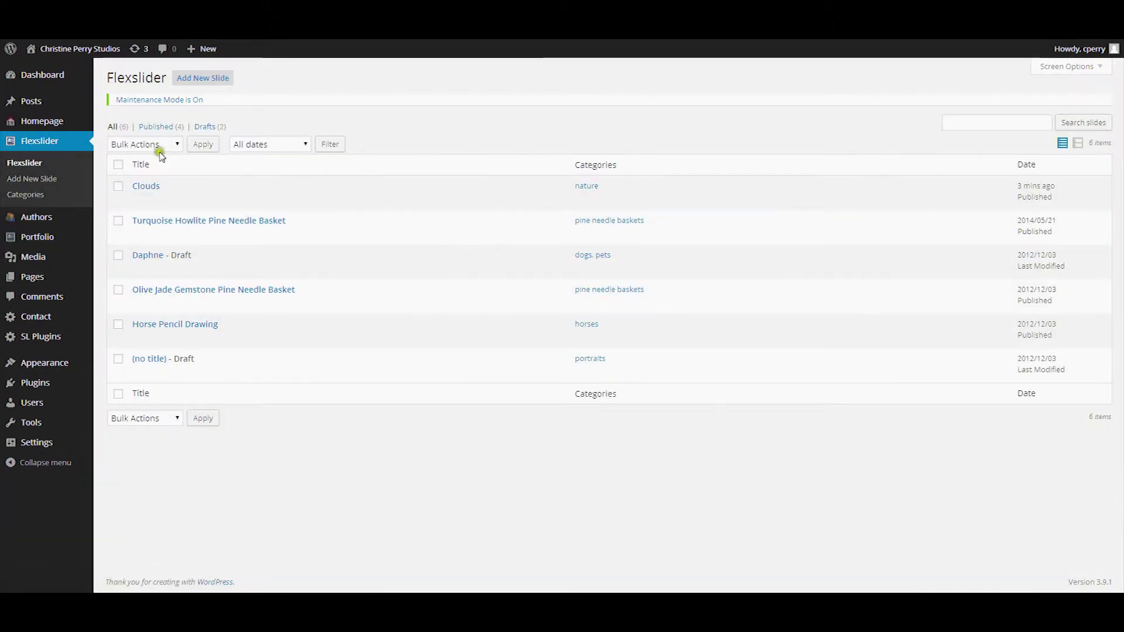
# - Set the Clouds slide's status to Draft in the Flexslider slide list using Quick Edit, and update it
pyautogui.click(258, 370)
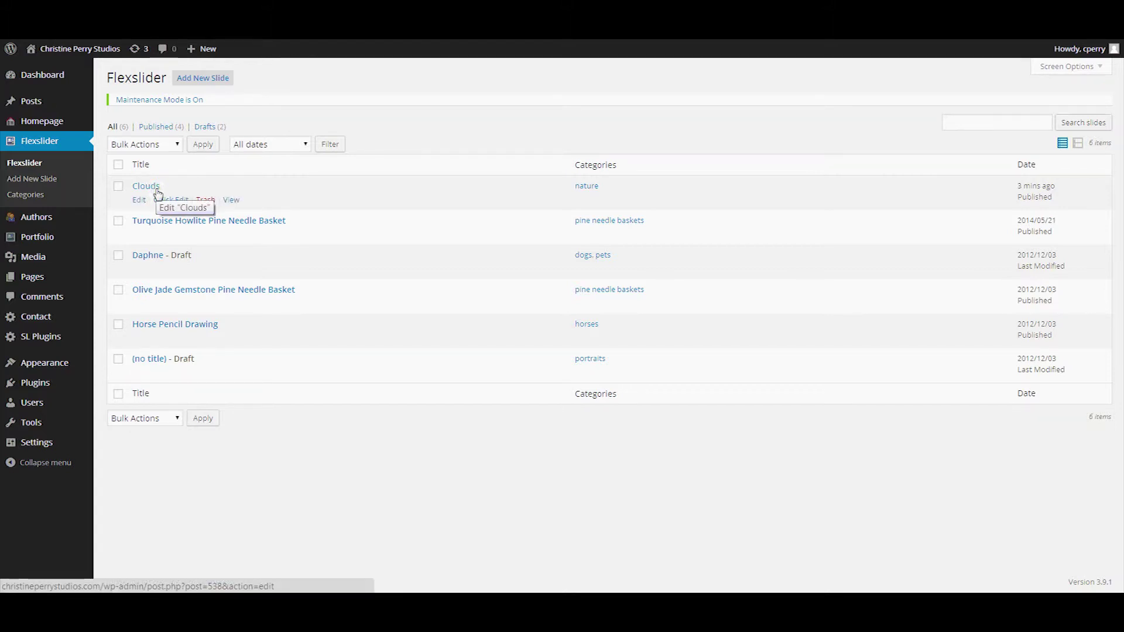
pyautogui.click(190, 204)
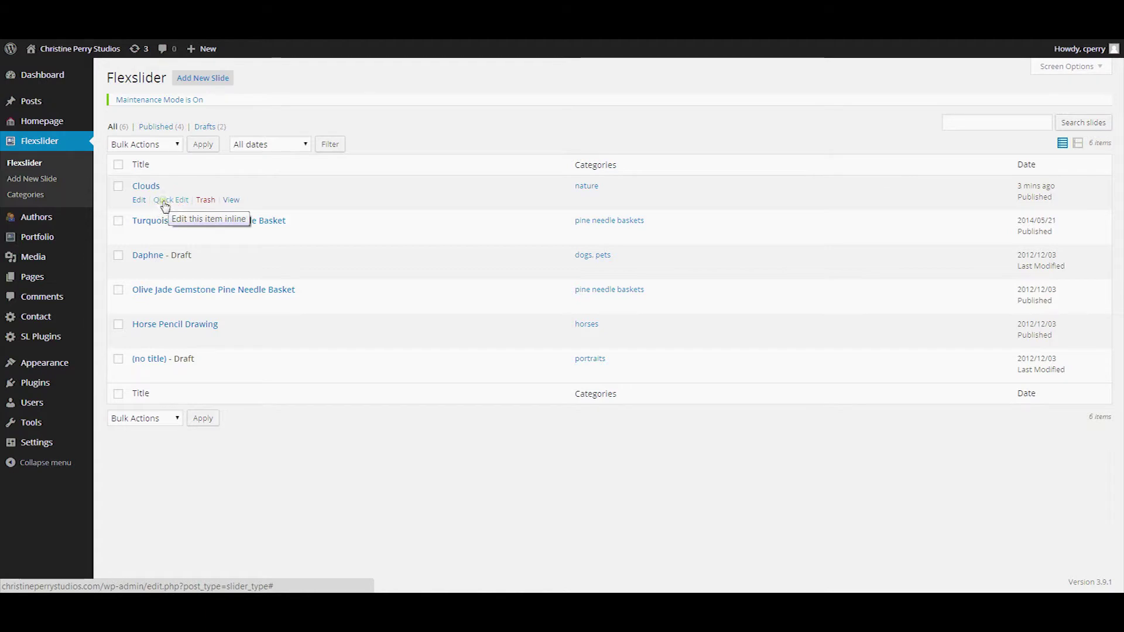
pyautogui.click(165, 203)
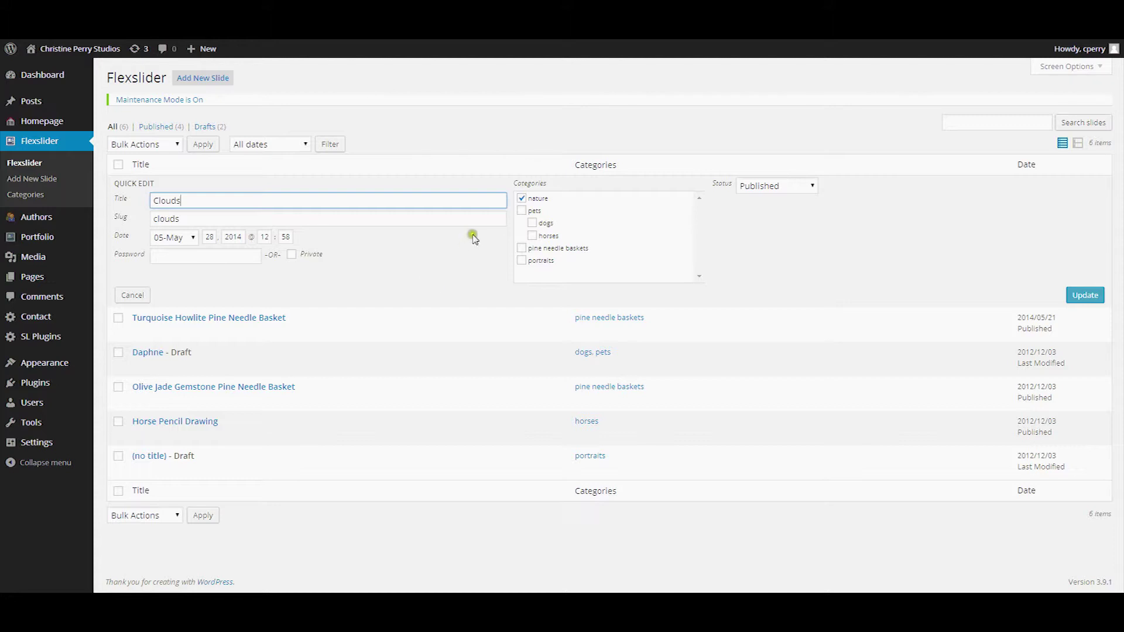
pyautogui.click(802, 185)
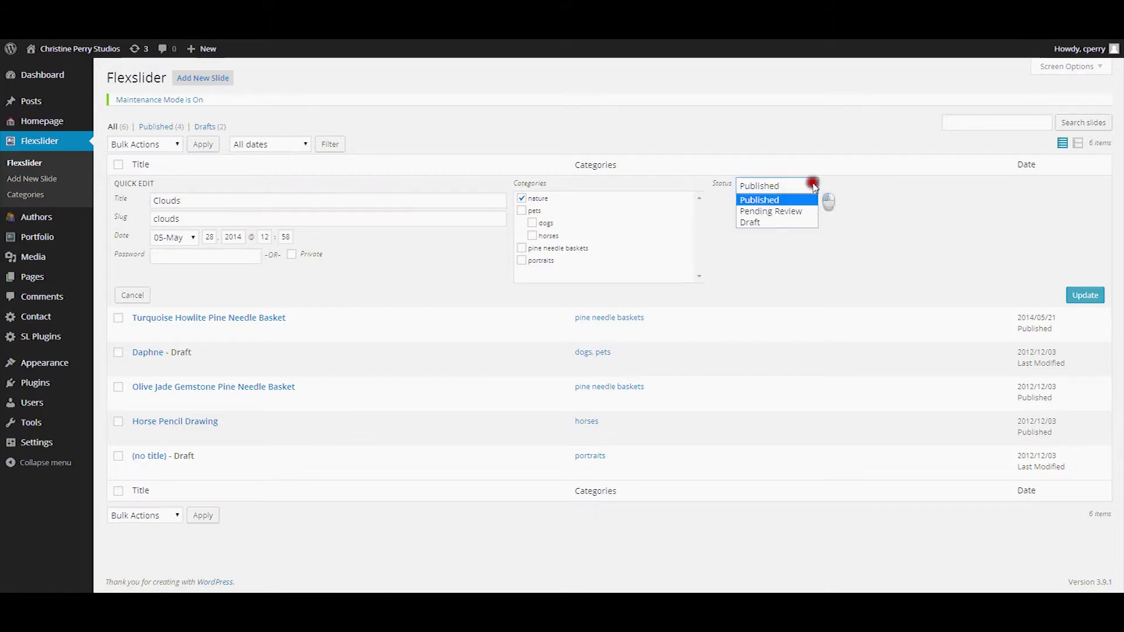
pyautogui.click(765, 223)
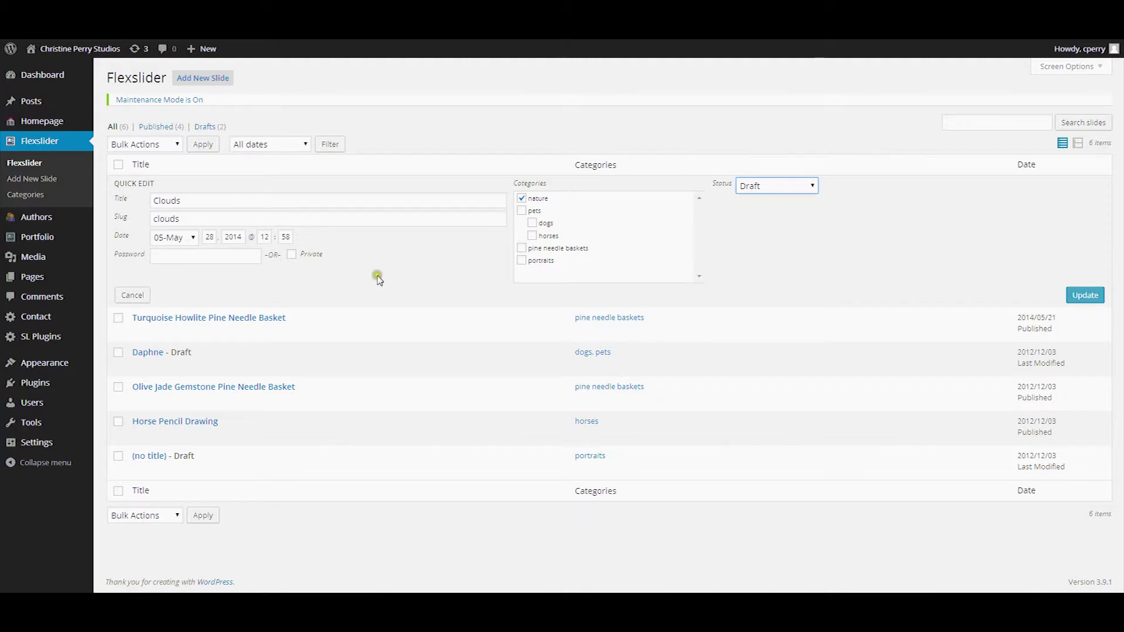
pyautogui.click(1083, 295)
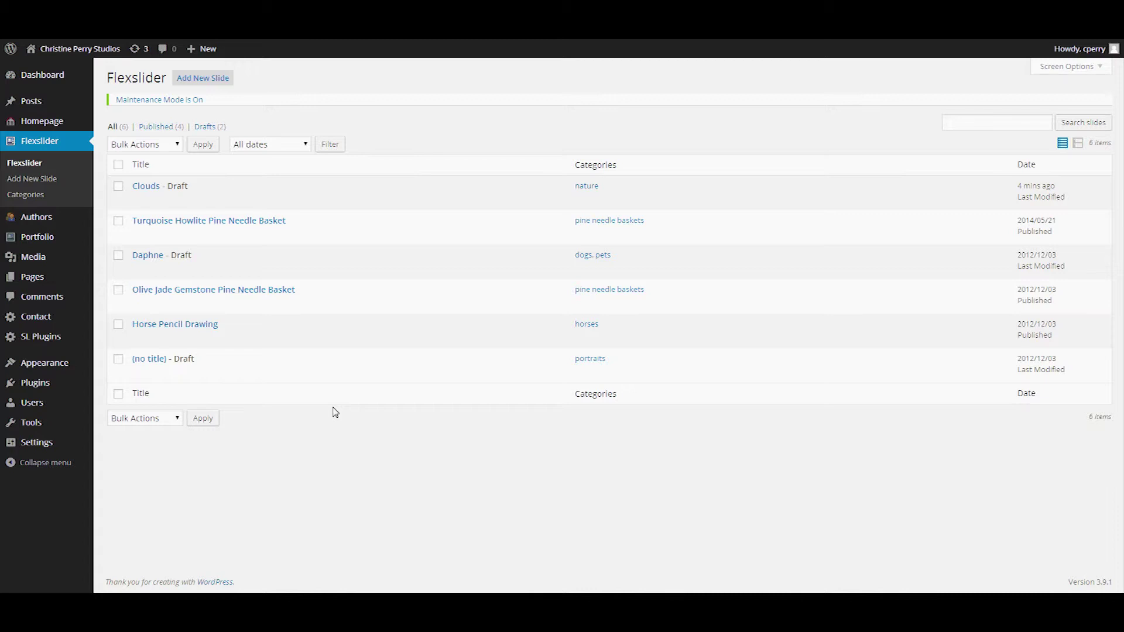
# - Review the theme options for Flexslider, including the available animation types and sliding directions
pyautogui.moveTo(61, 355)
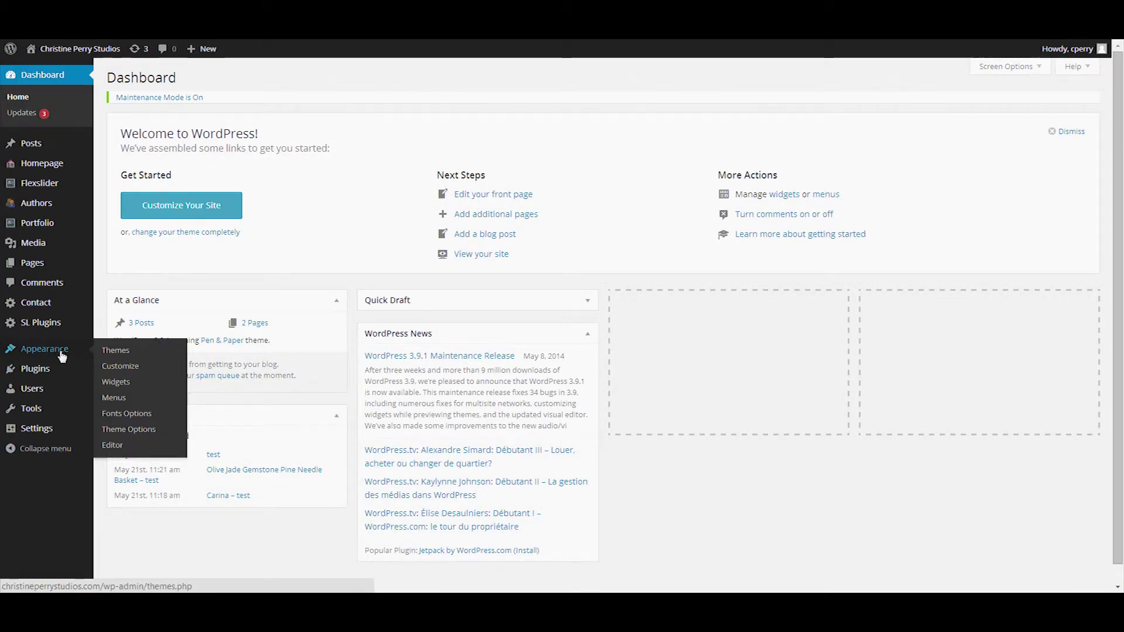
pyautogui.click(125, 431)
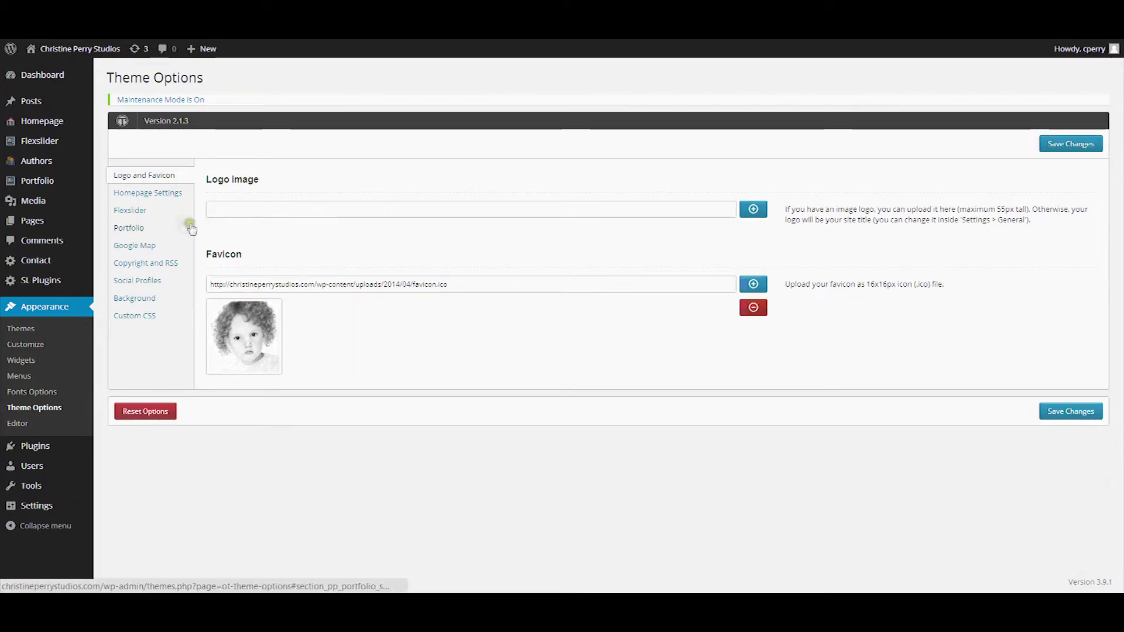
pyautogui.click(139, 214)
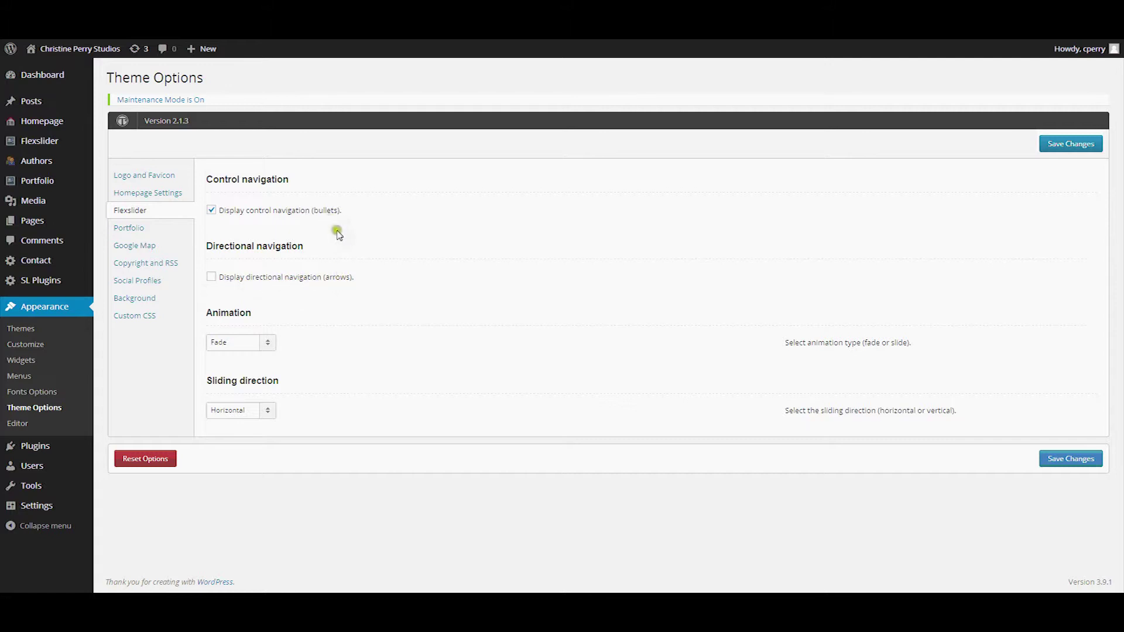
pyautogui.click(271, 343)
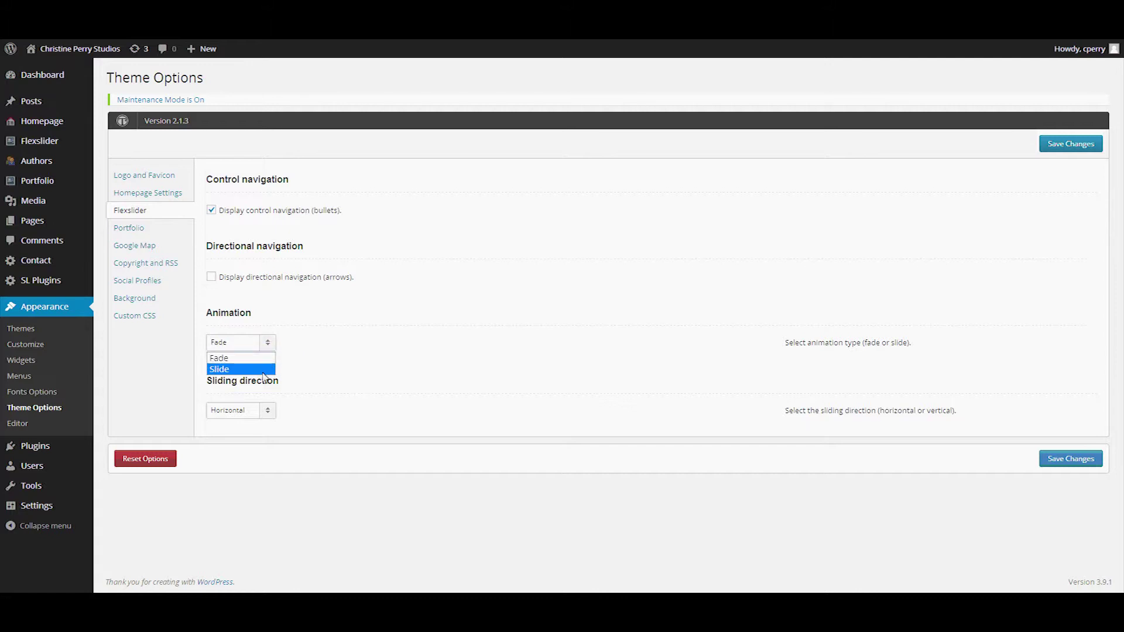
pyautogui.click(307, 340)
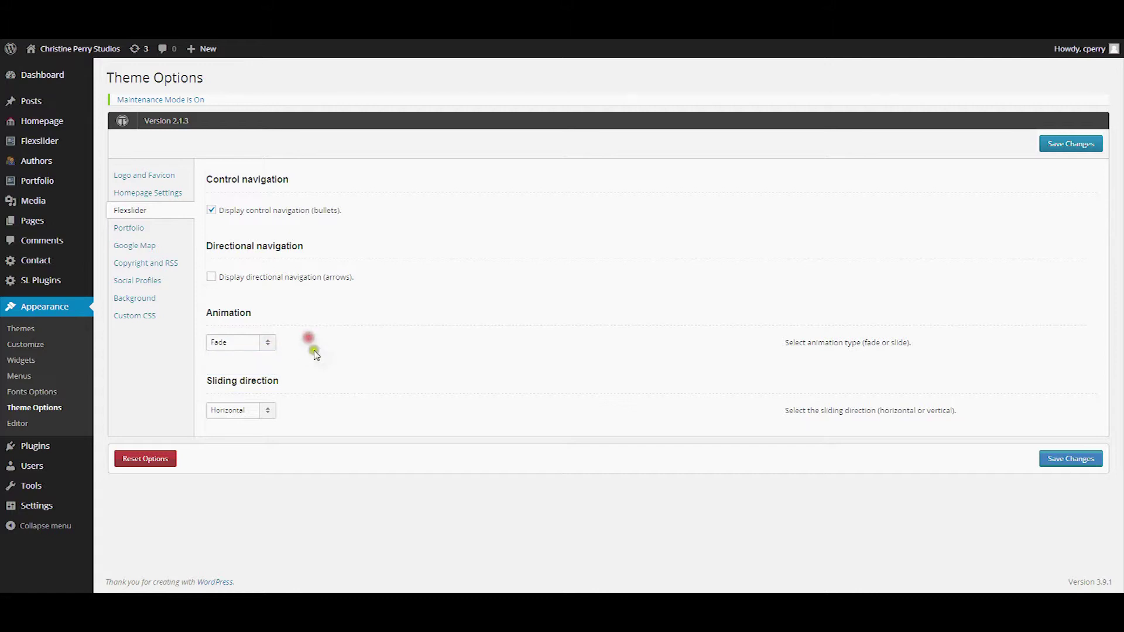
pyautogui.click(269, 413)
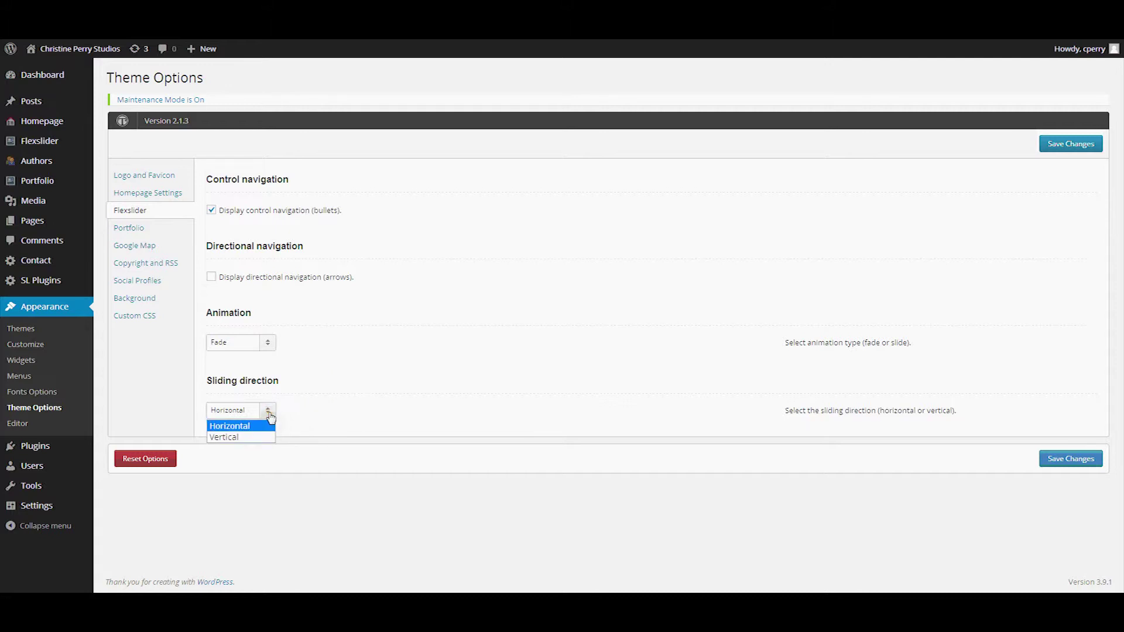
pyautogui.click(305, 407)
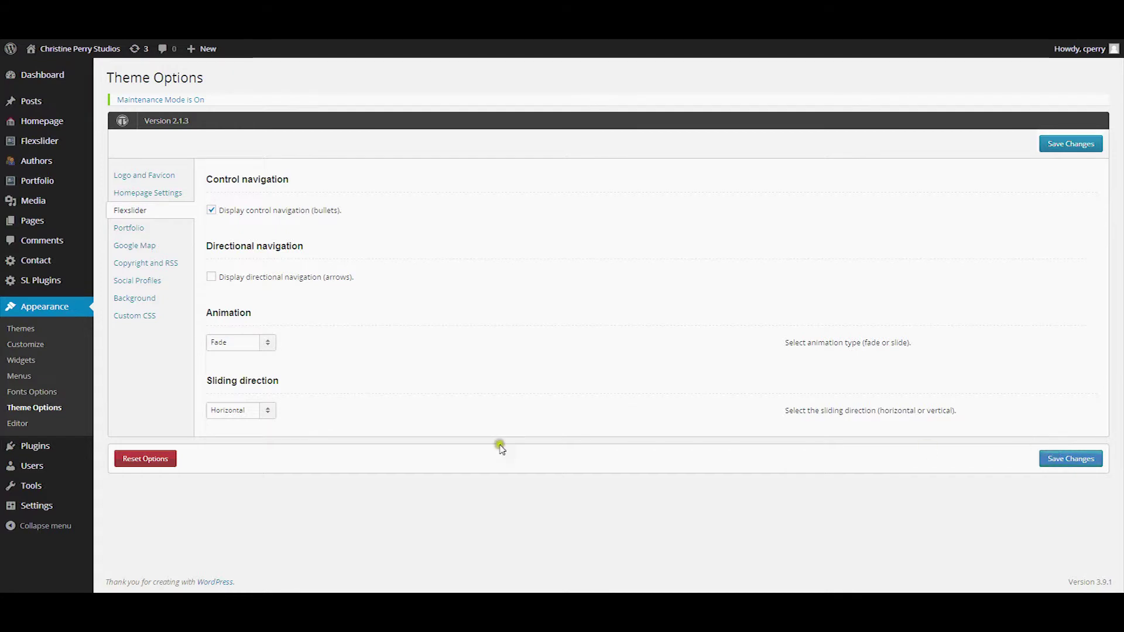
pyautogui.click(146, 459)
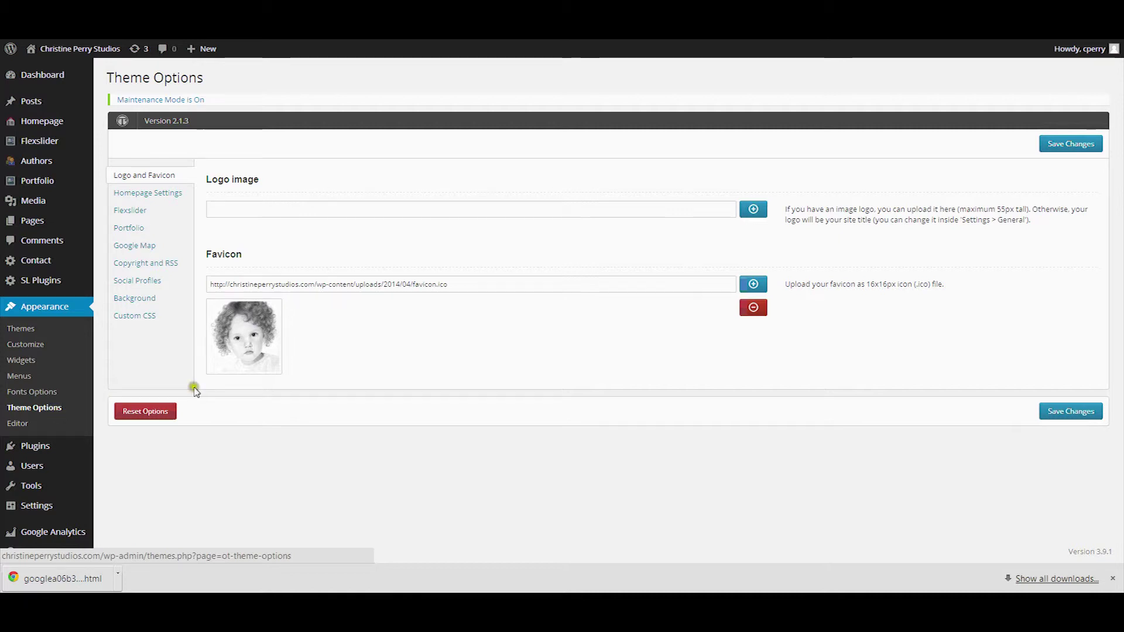
# - Examine the logo image guidance in the theme options, including the maximum height and where to change the site title
pyautogui.click(484, 205)
pyautogui.click(209, 209)
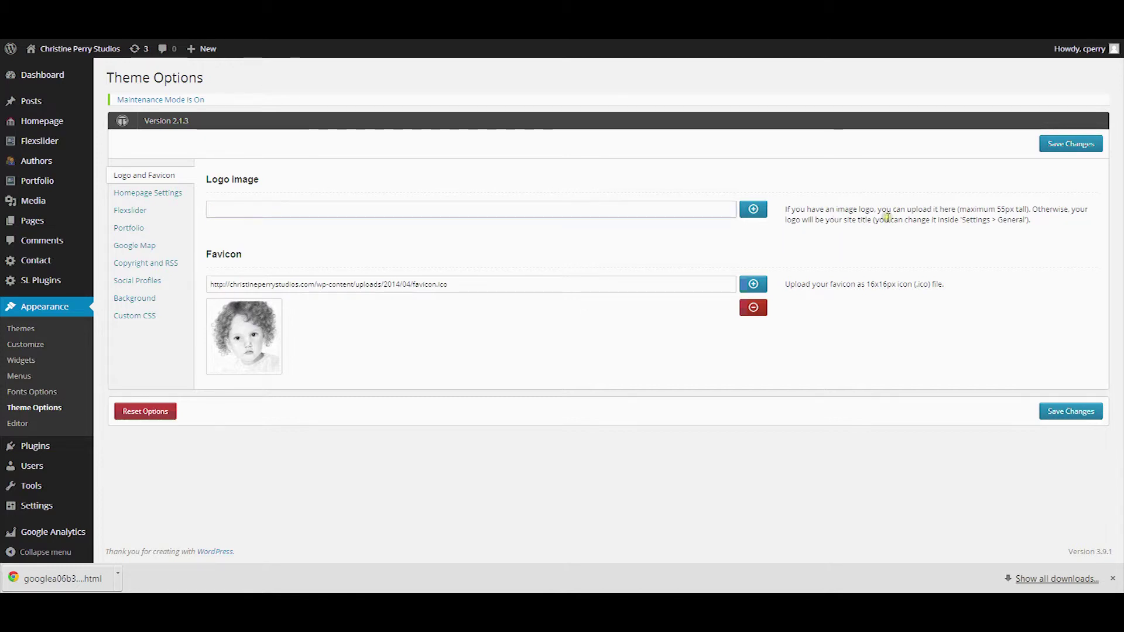
pyautogui.moveTo(958, 209); pyautogui.dragTo(1027, 209)
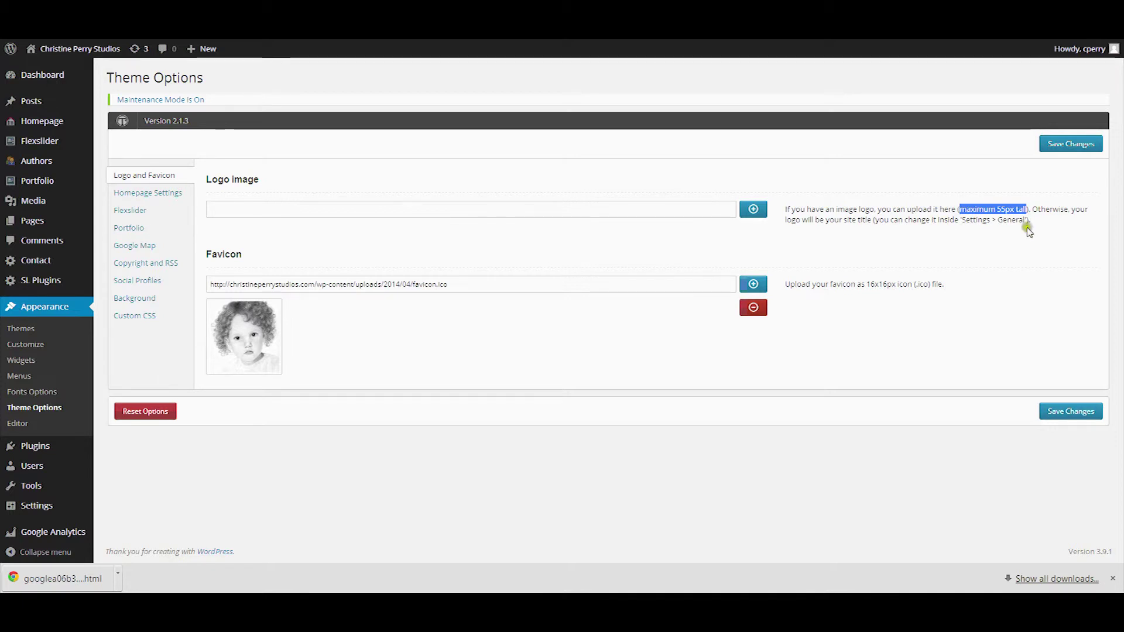
pyautogui.click(961, 232)
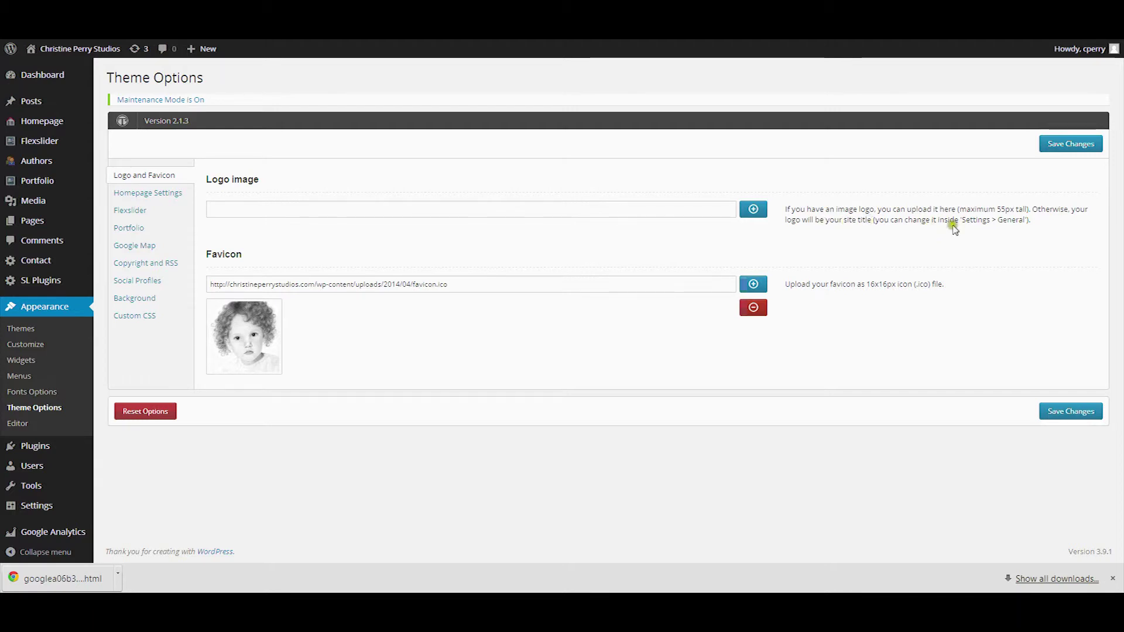
pyautogui.moveTo(961, 220); pyautogui.dragTo(1028, 220)
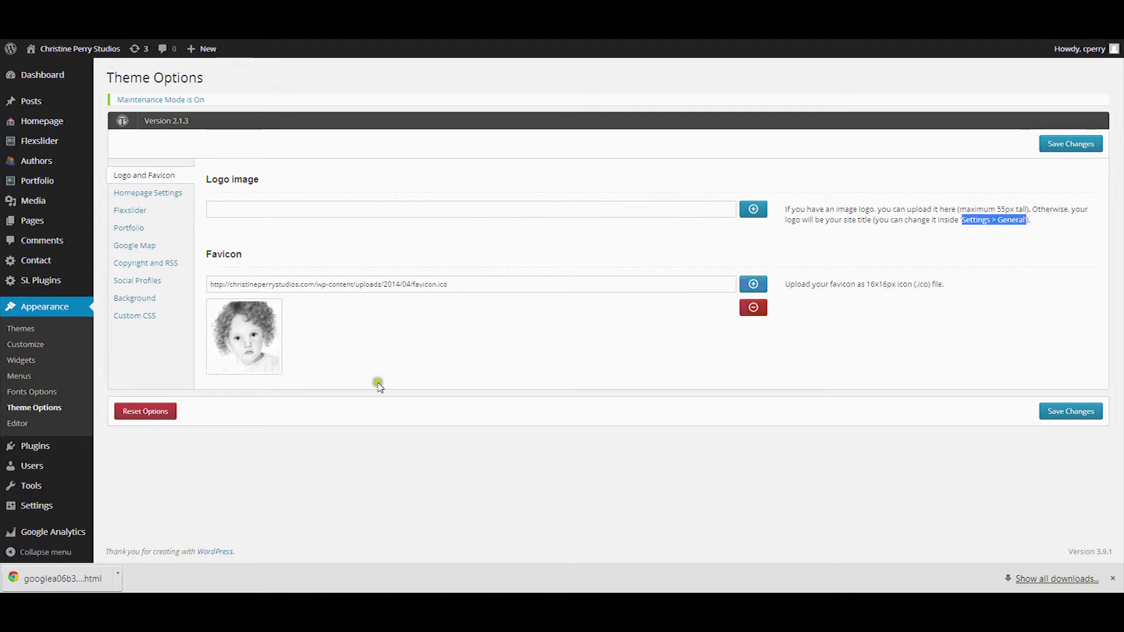
pyautogui.moveTo(62, 506)
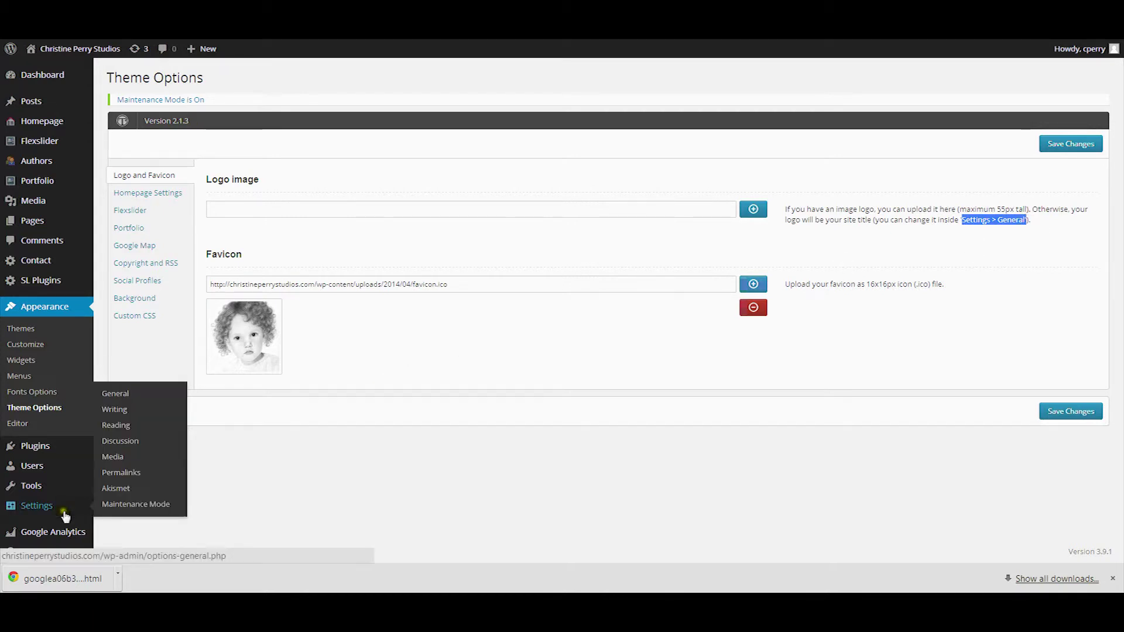
pyautogui.click(113, 392)
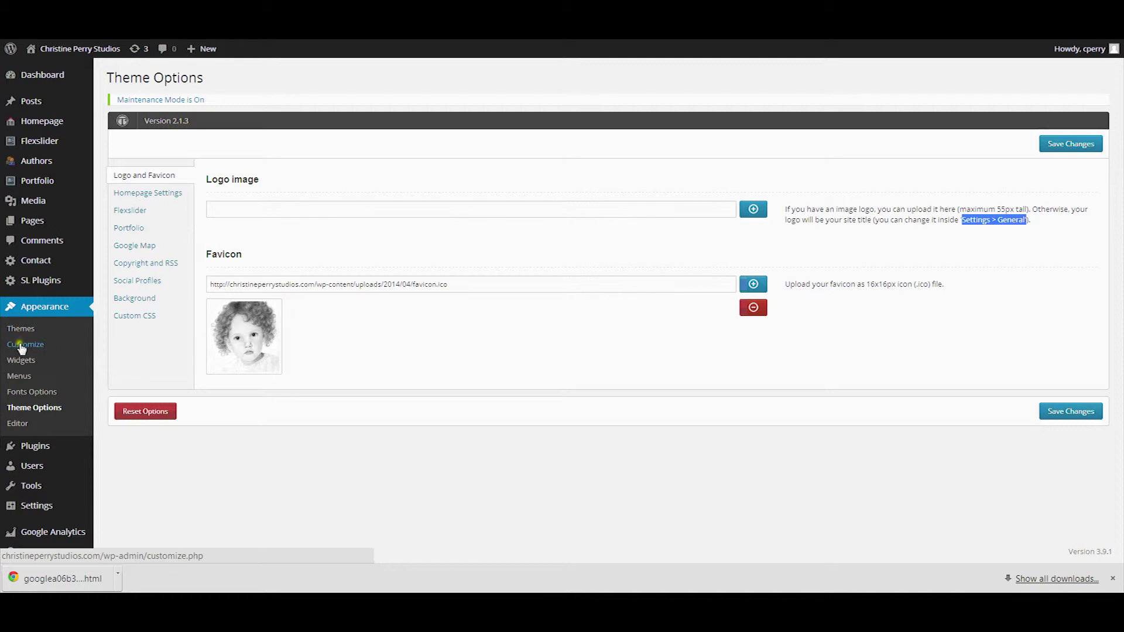
pyautogui.click(40, 346)
pyautogui.click(57, 342)
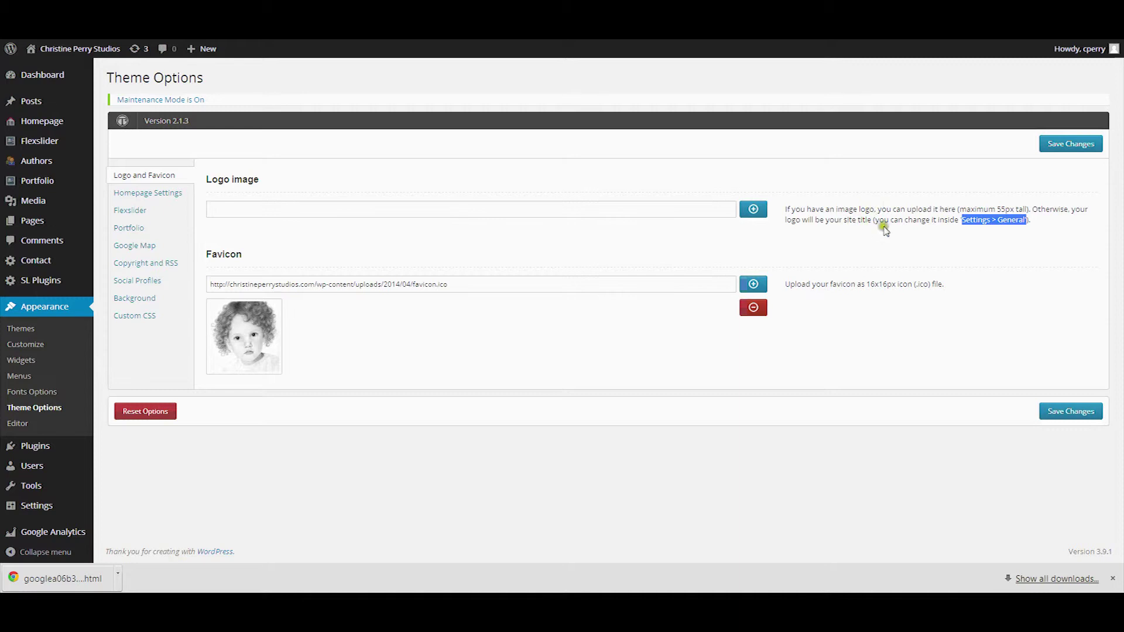
# - Set logo-test.png from the media library as the theme's logo image, save the changes, and check it on the homepage
pyautogui.click(311, 211)
pyautogui.click(752, 210)
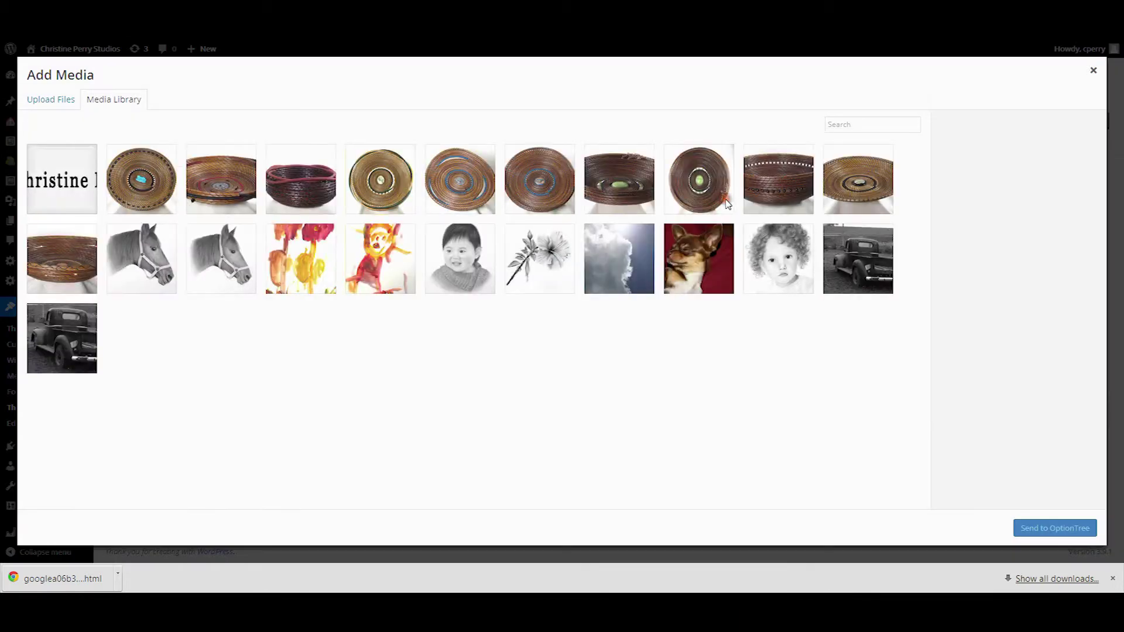
pyautogui.click(64, 189)
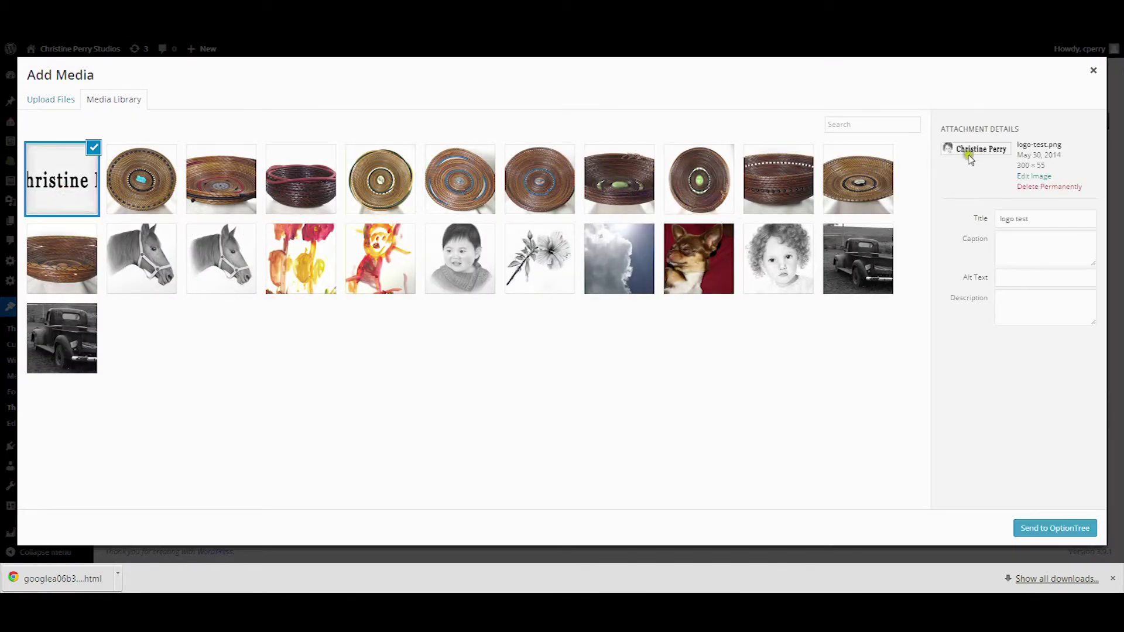
pyautogui.click(1030, 526)
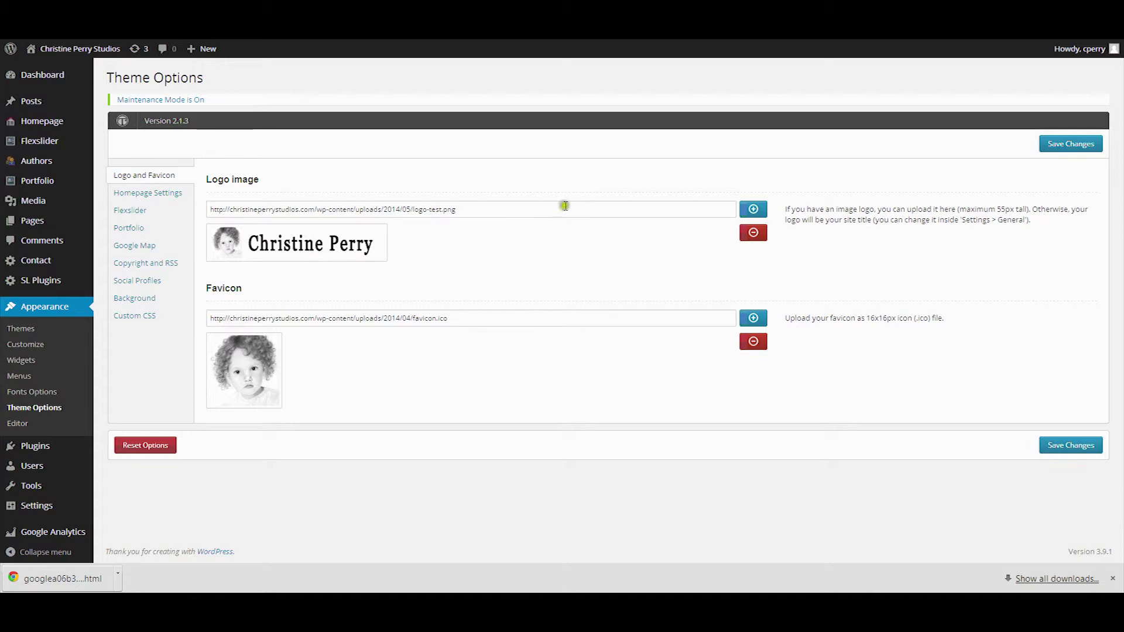
pyautogui.click(1070, 144)
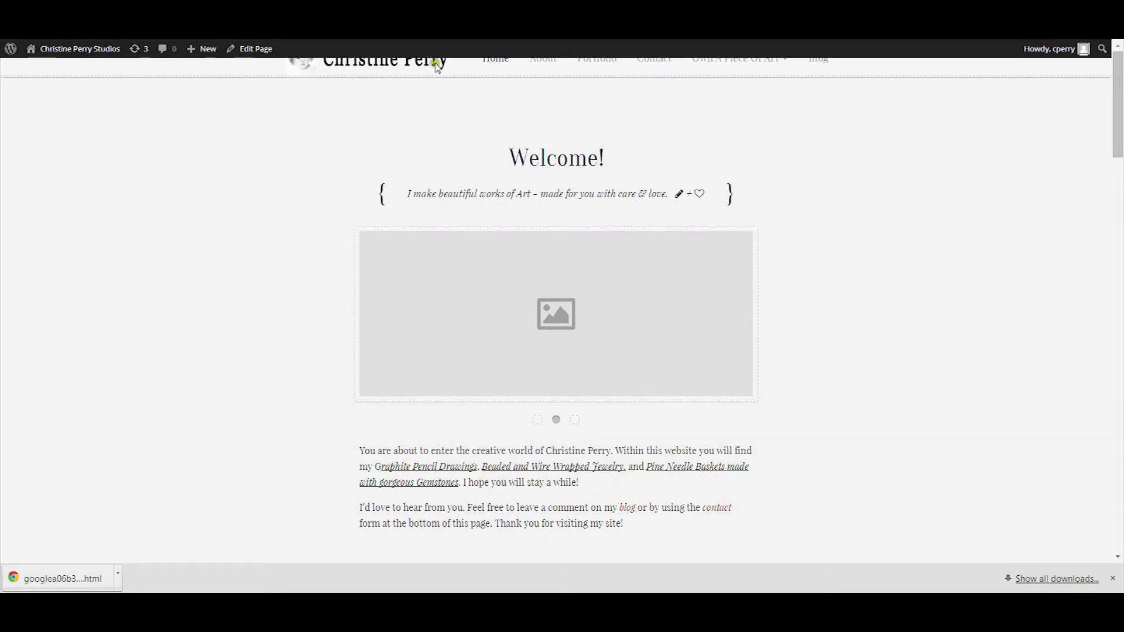
pyautogui.moveTo(696, 76)
pyautogui.click(431, 70)
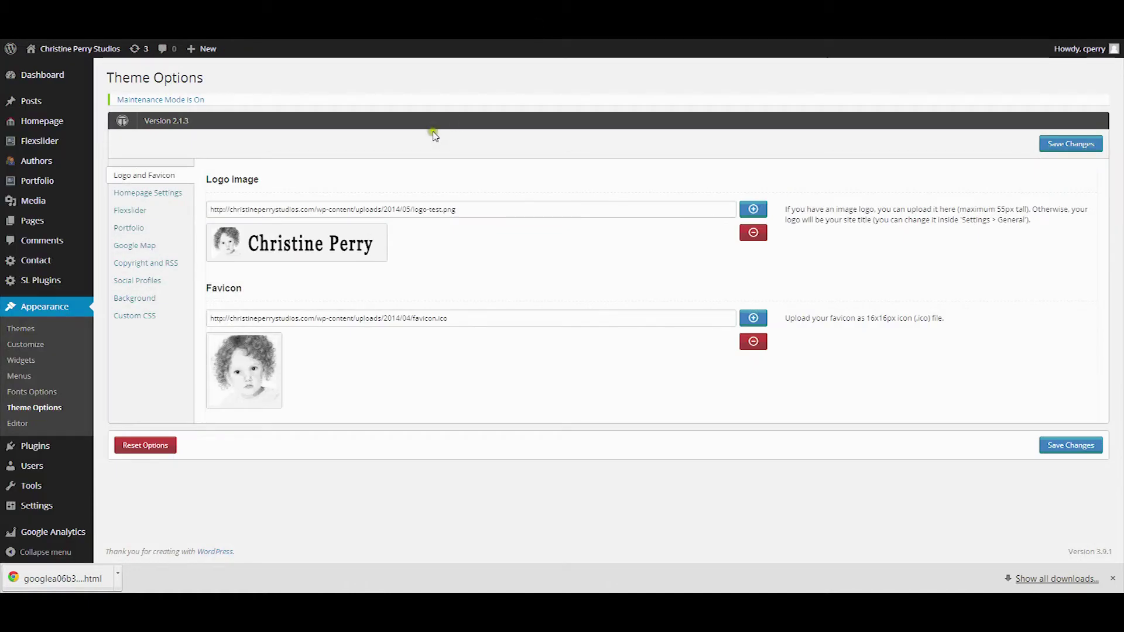
# - Examine the Custom CSS area in the theme options, and return to the logo and favicon settings
pyautogui.click(132, 319)
pyautogui.click(244, 223)
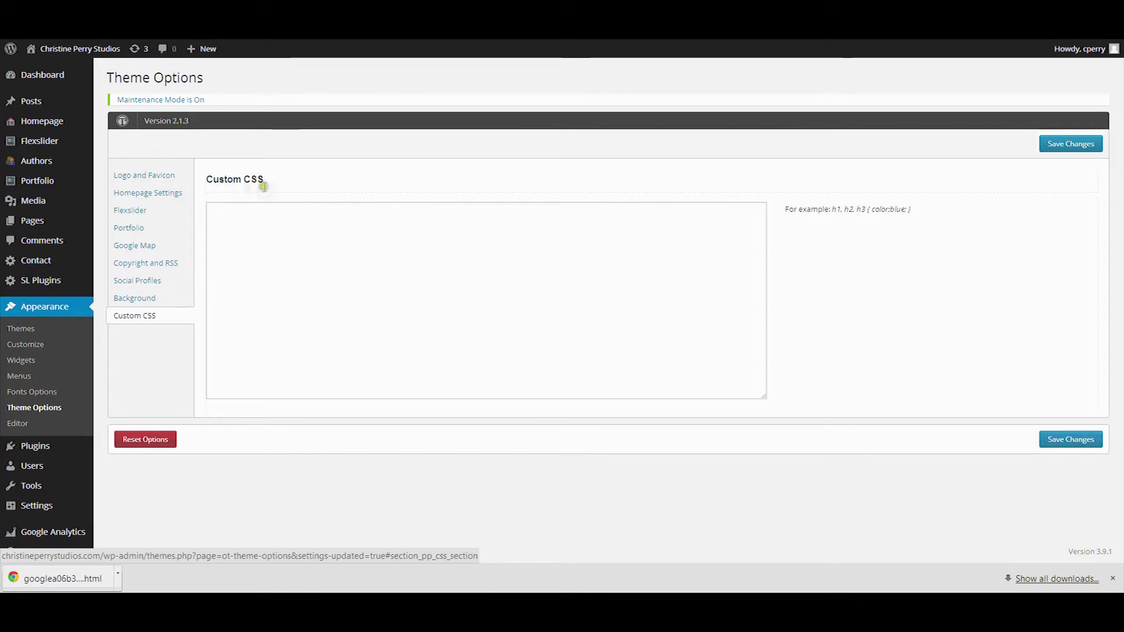
pyautogui.click(211, 211)
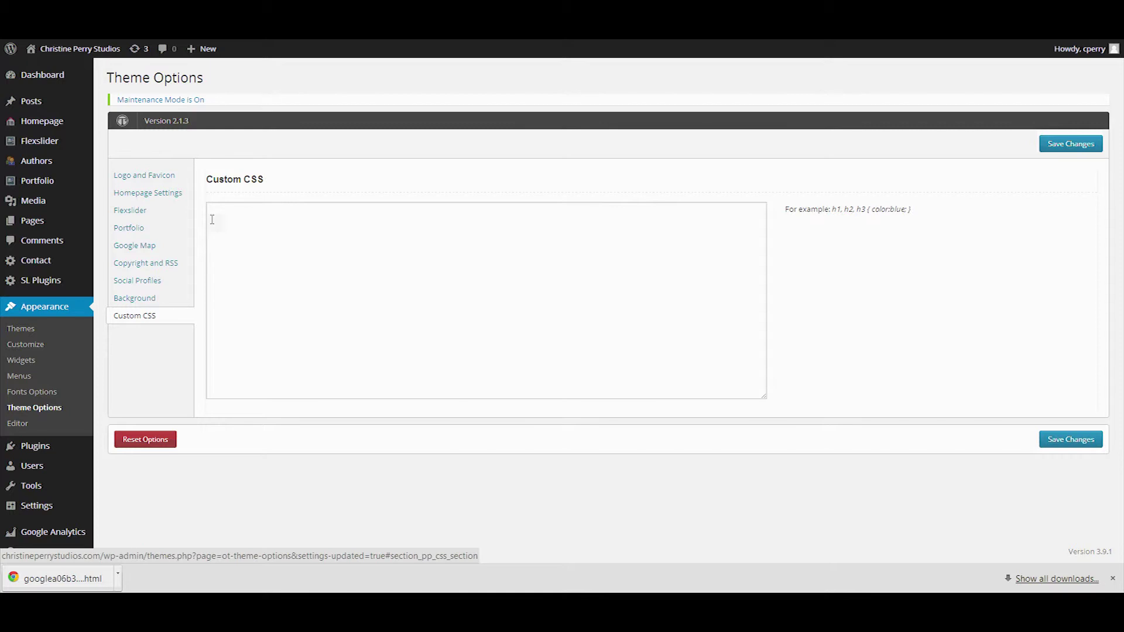
pyautogui.click(213, 211)
pyautogui.click(214, 210)
pyautogui.click(220, 221)
pyautogui.click(143, 175)
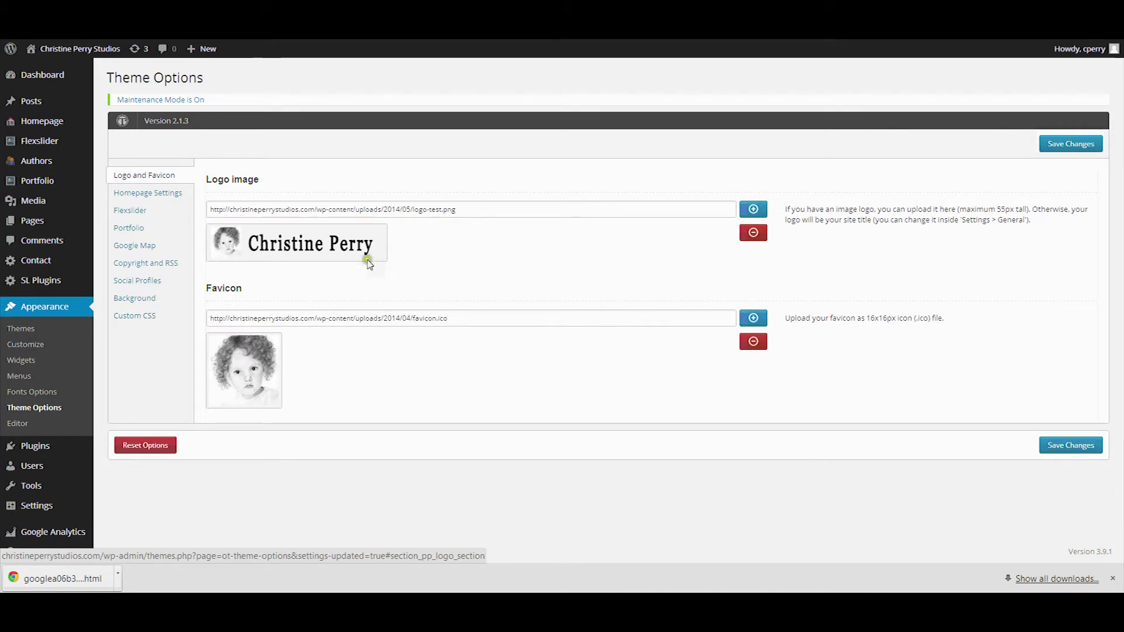
pyautogui.click(595, 241)
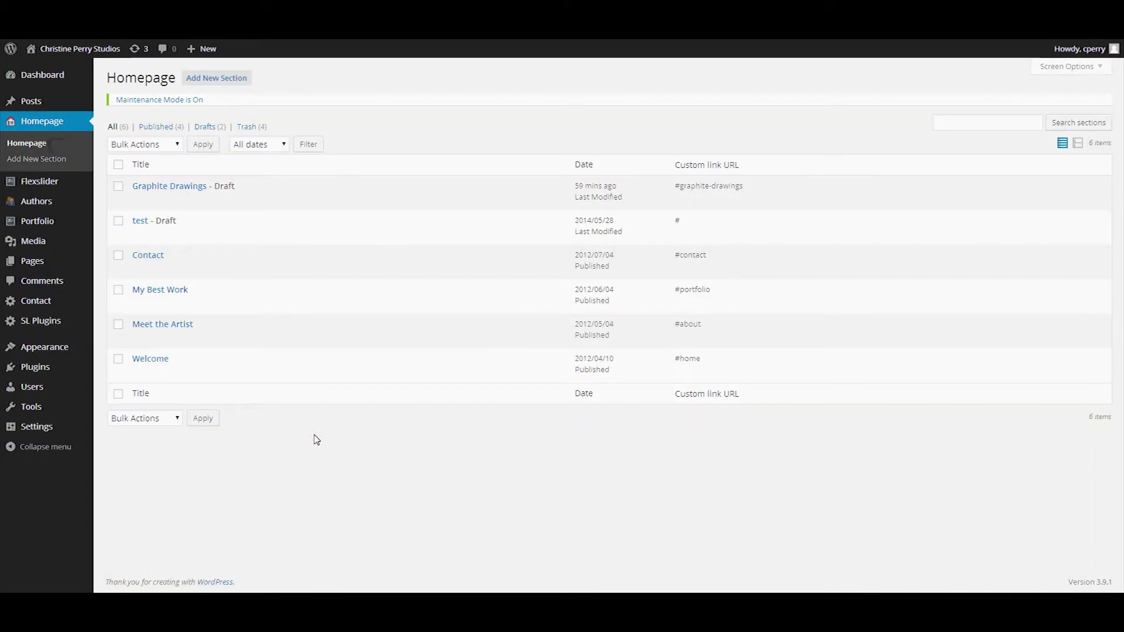
# - Open the Welcome section from the list of homepage sections for editing
pyautogui.click(314, 438)
pyautogui.click(314, 436)
pyautogui.click(309, 432)
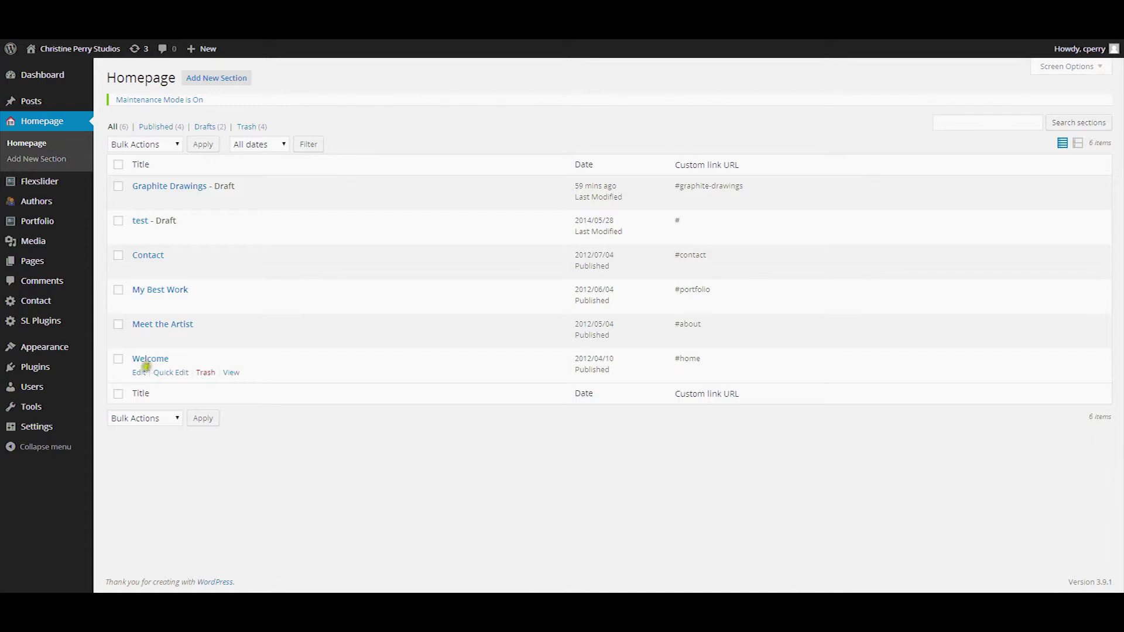
pyautogui.click(140, 373)
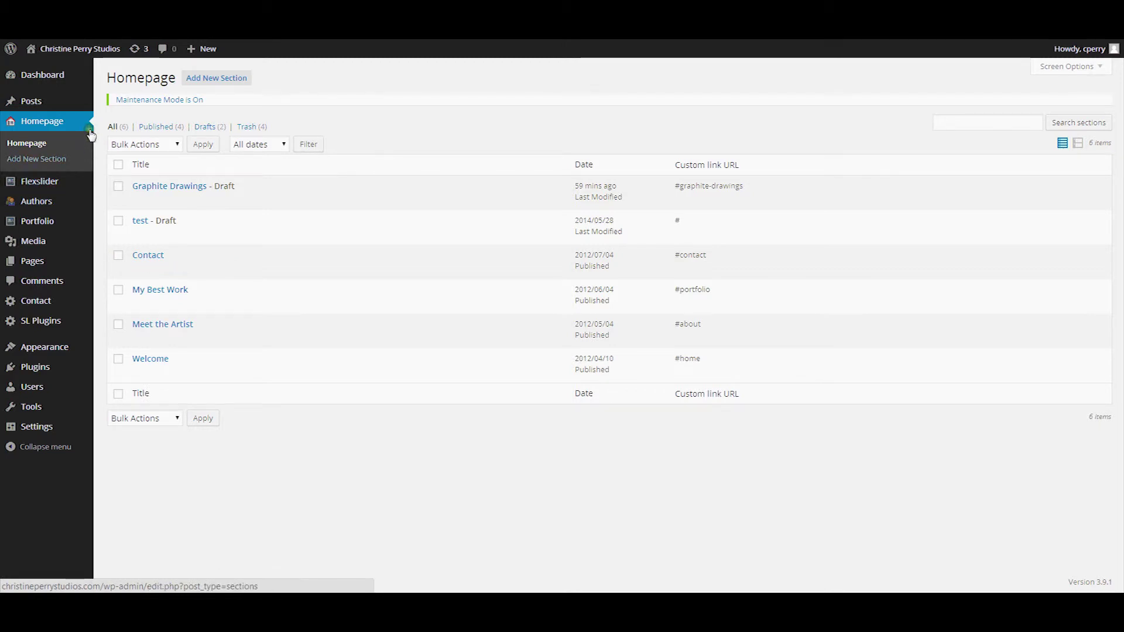
pyautogui.click(98, 380)
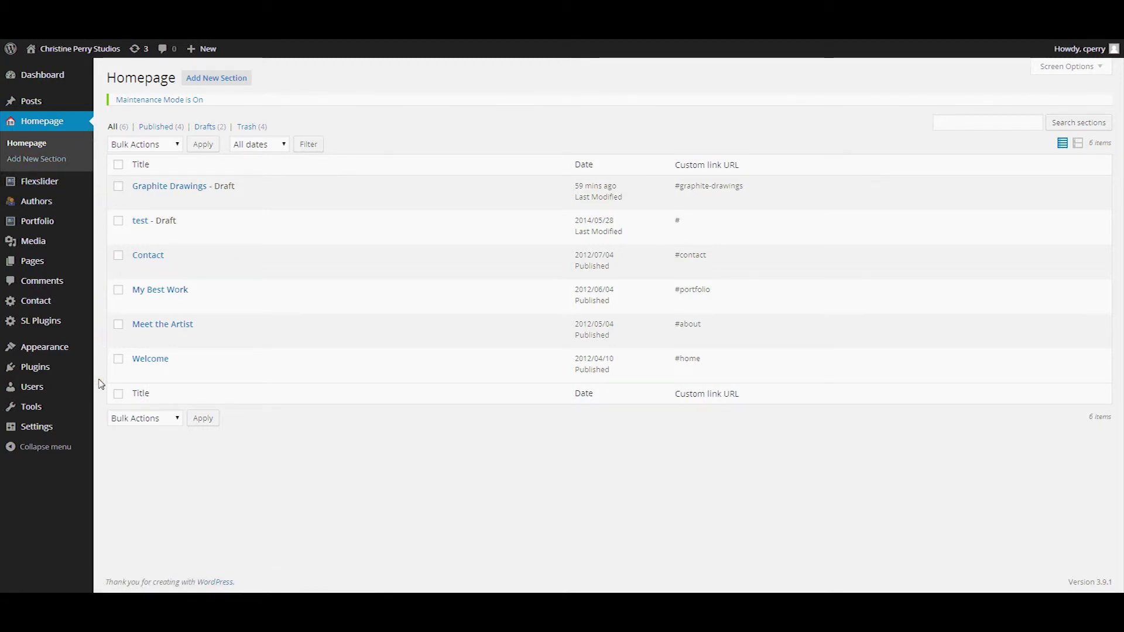
pyautogui.click(139, 359)
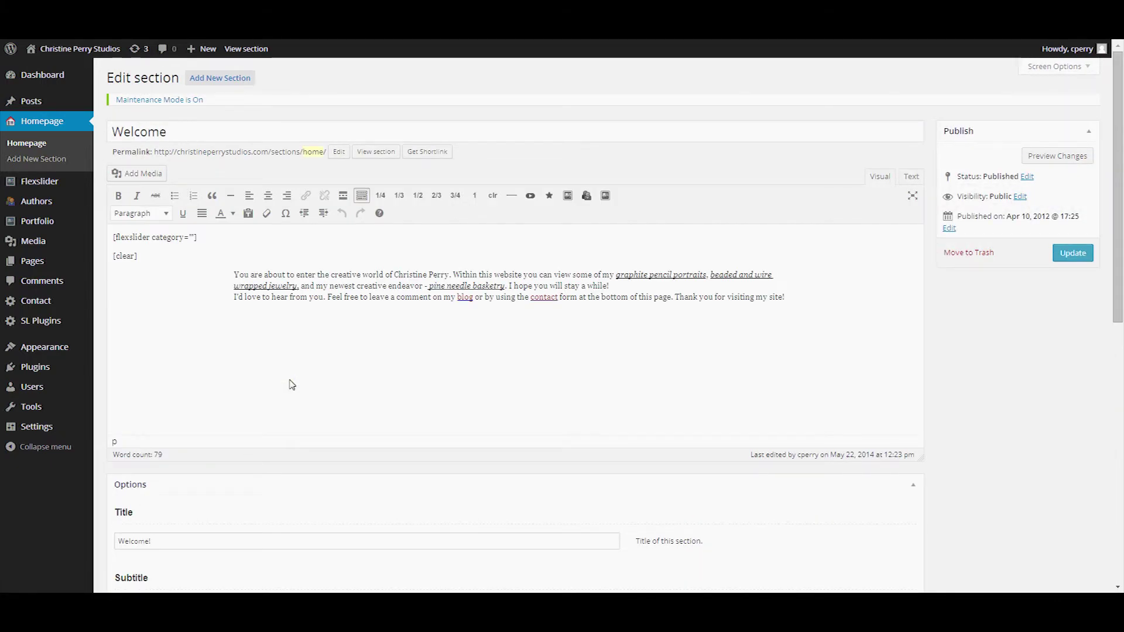
# - Set the category in the Welcome section's flexslider shortcode to "pets", and preview the changes
pyautogui.click(112, 232)
pyautogui.click(192, 236)
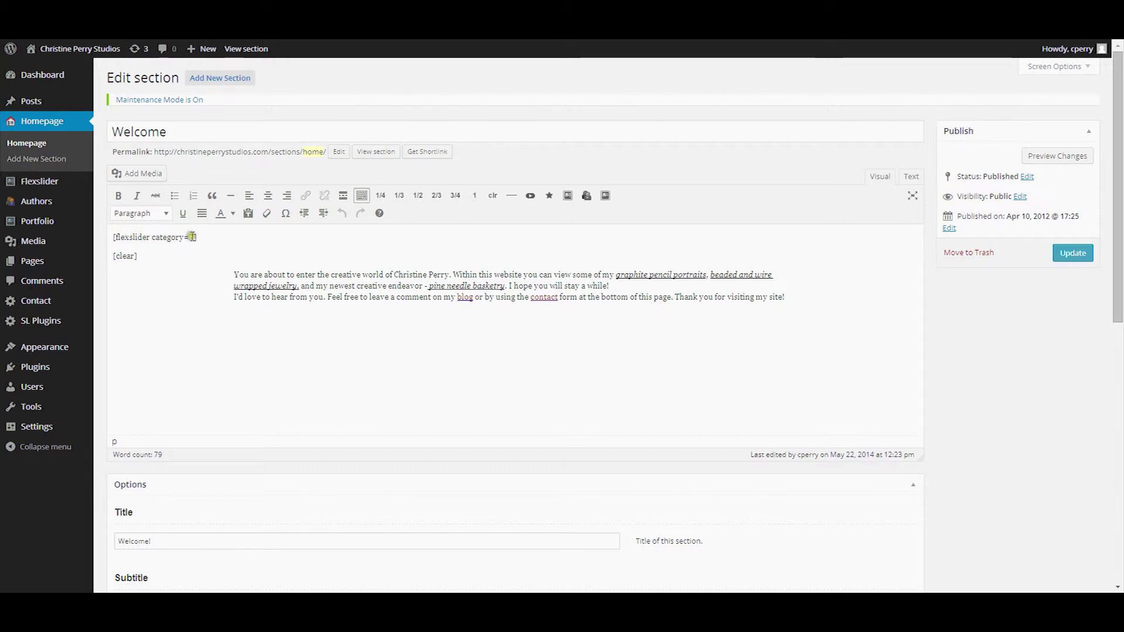
pyautogui.click(192, 236)
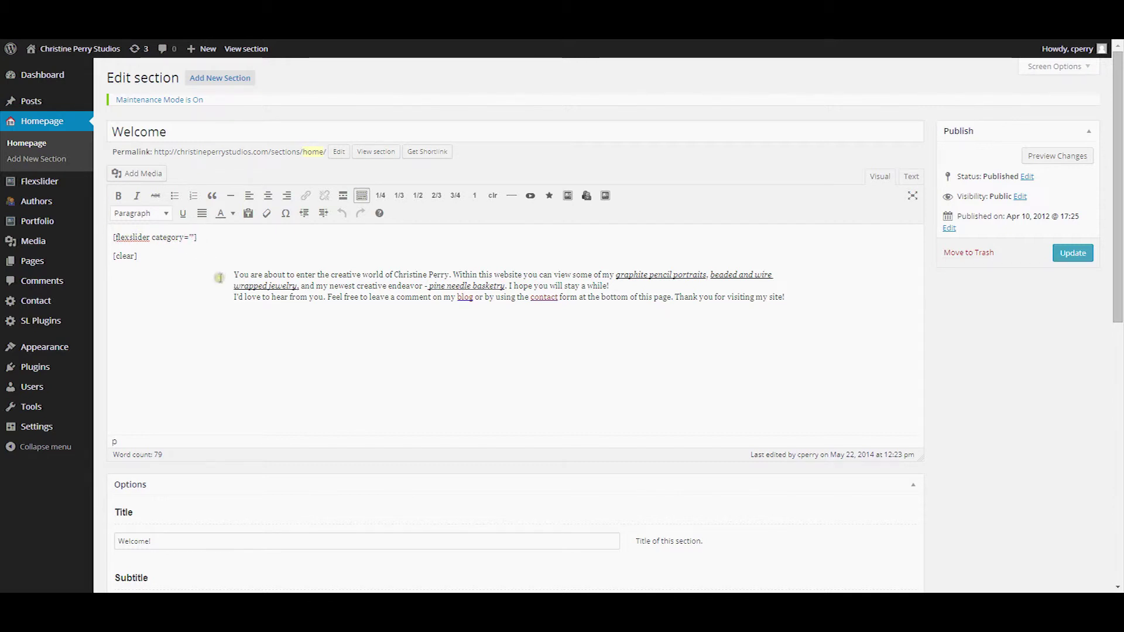
pyautogui.write('pet')
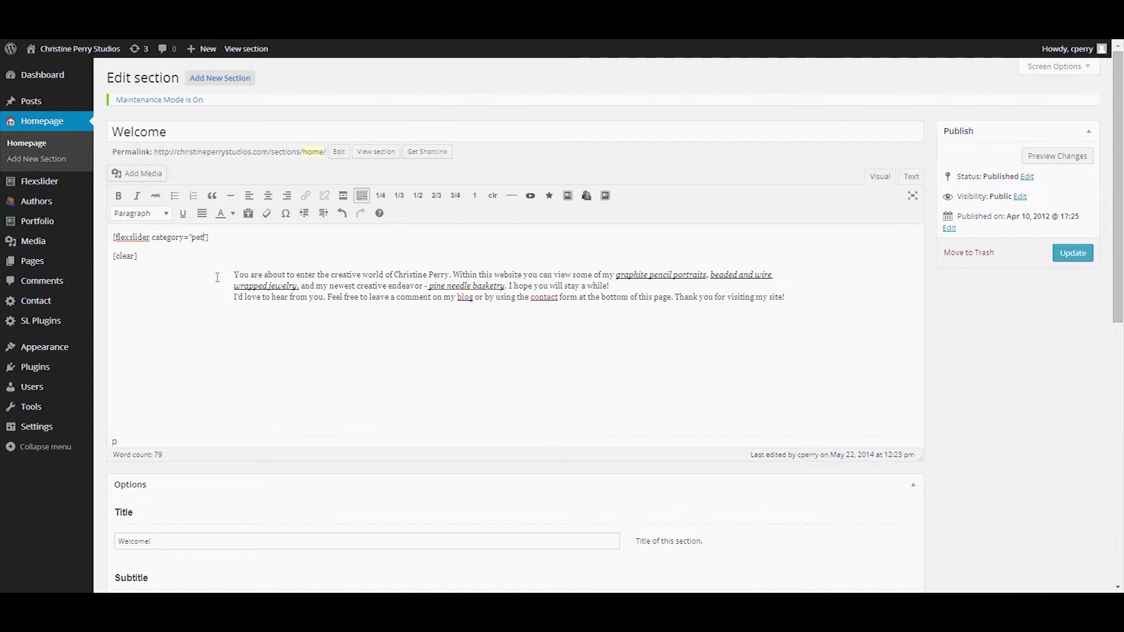
pyautogui.write('s')
pyautogui.click(193, 238)
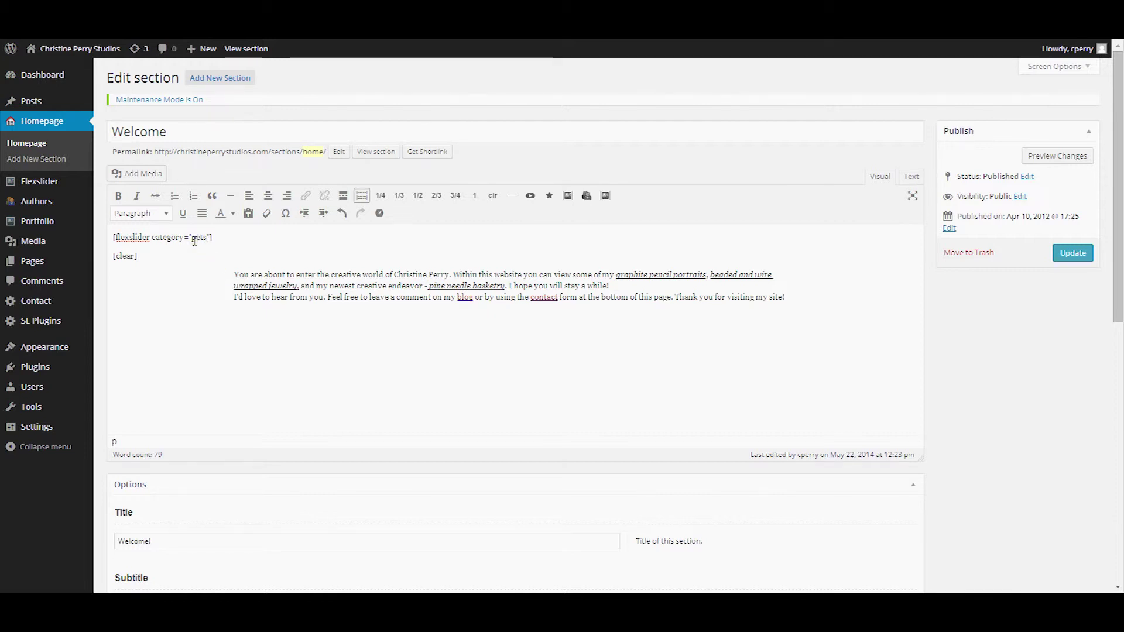
pyautogui.click(1058, 252)
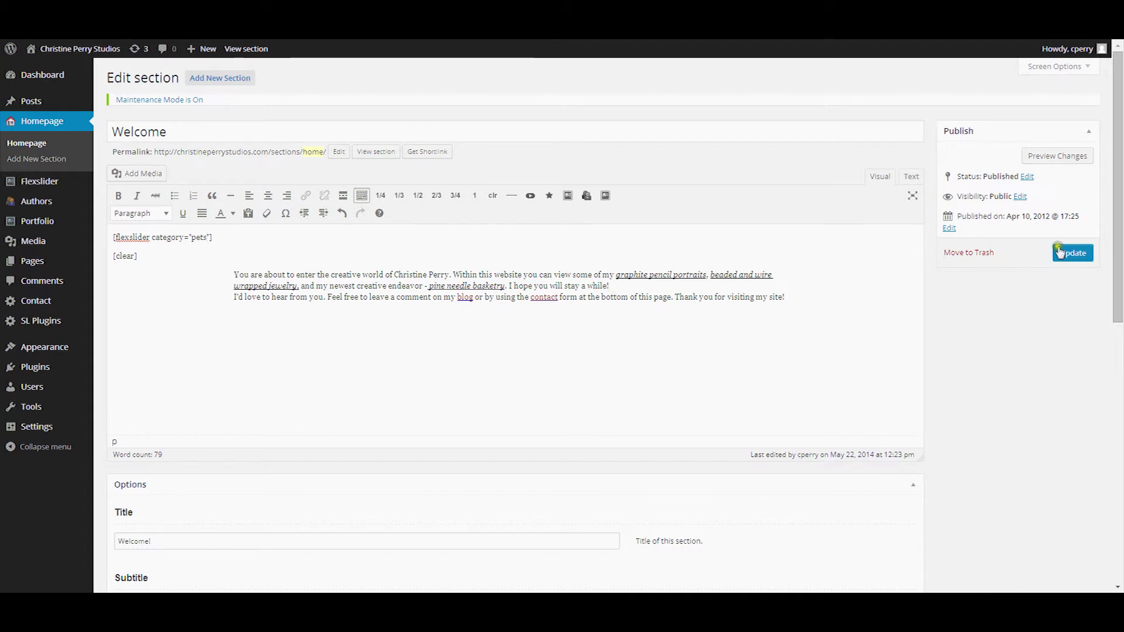
pyautogui.click(1050, 157)
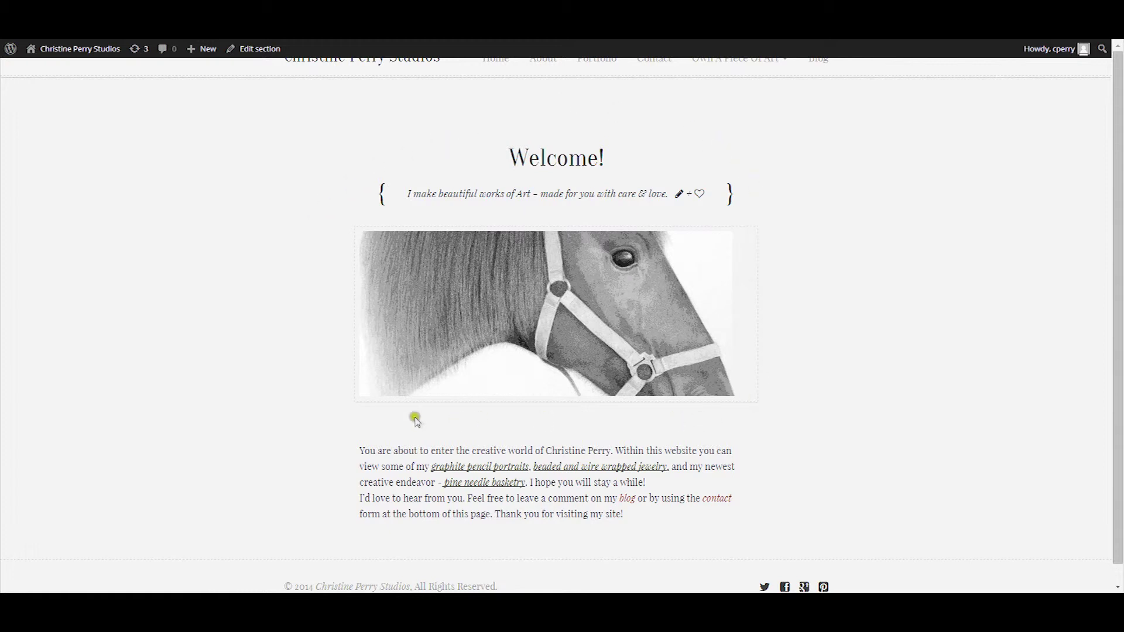
# - Review the homepage's Meet the Artist section, including the portrait image beside the text
pyautogui.scroll(-1, 371, 416)
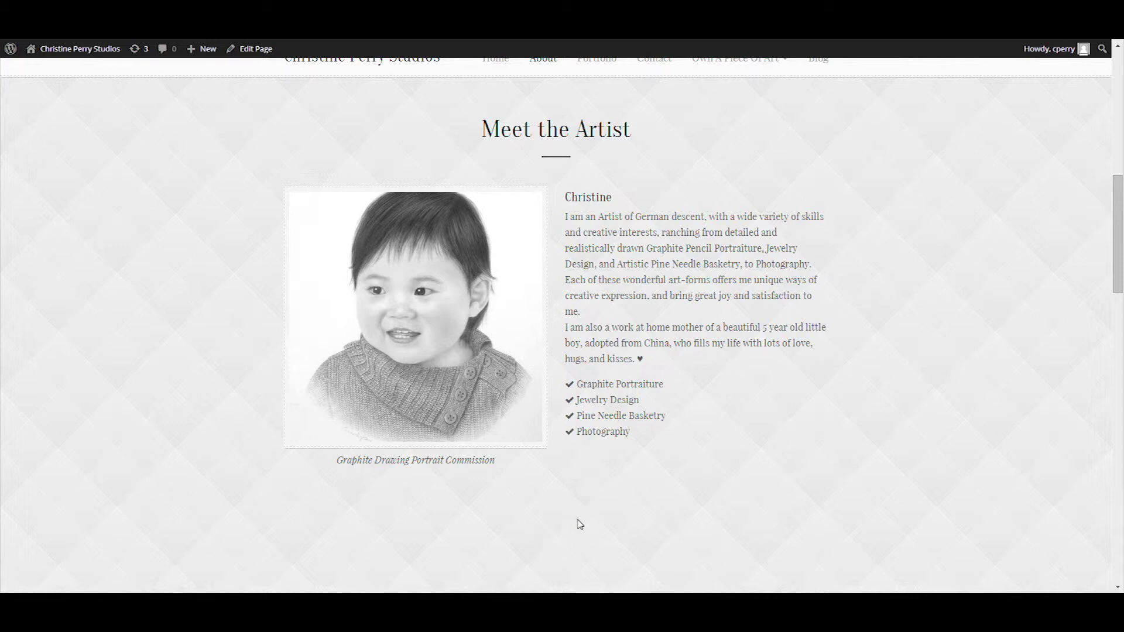
pyautogui.click(576, 521)
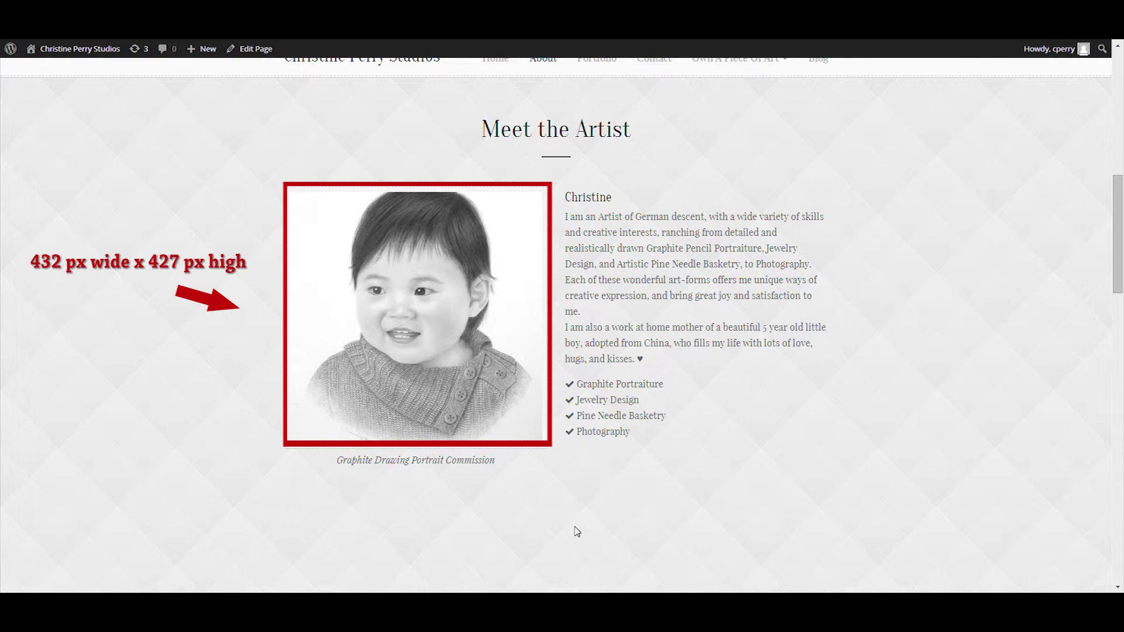
pyautogui.scroll(-8, 911, 321)
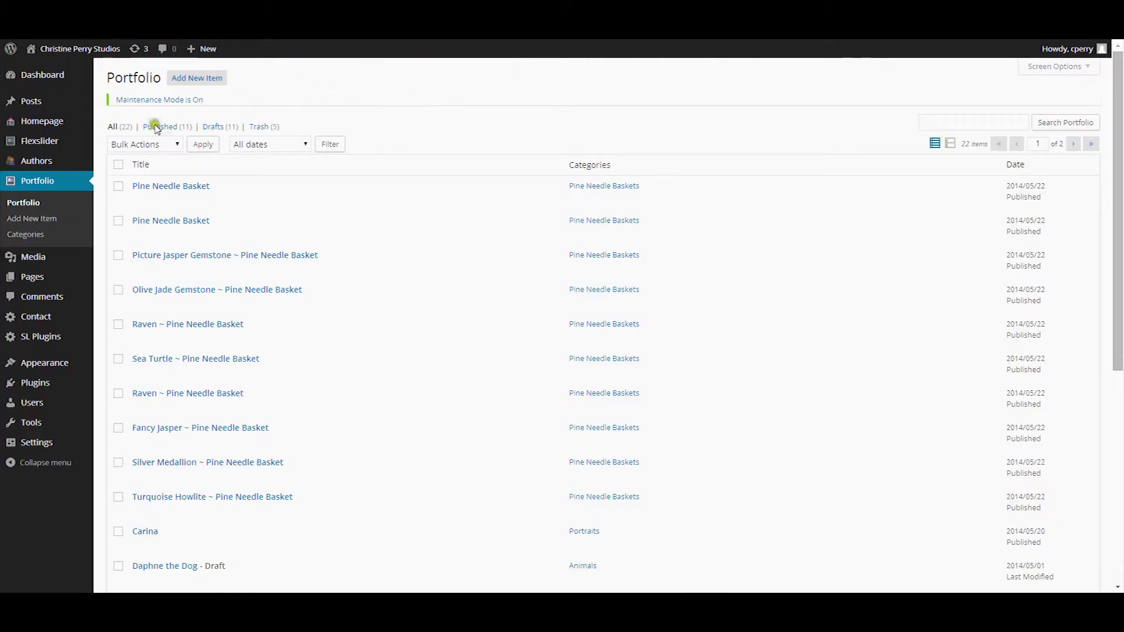
# - Look through the portfolio items in the administration, including their titles, categories and dates
pyautogui.click(94, 181)
pyautogui.scroll(-1, 97, 185)
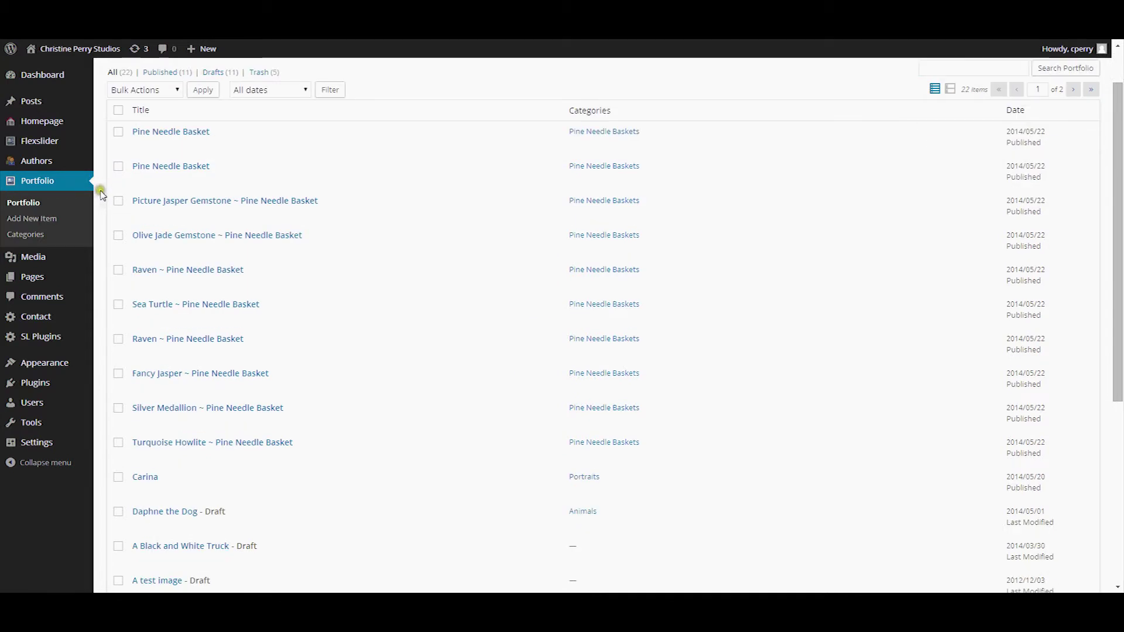
pyautogui.moveTo(170, 131)
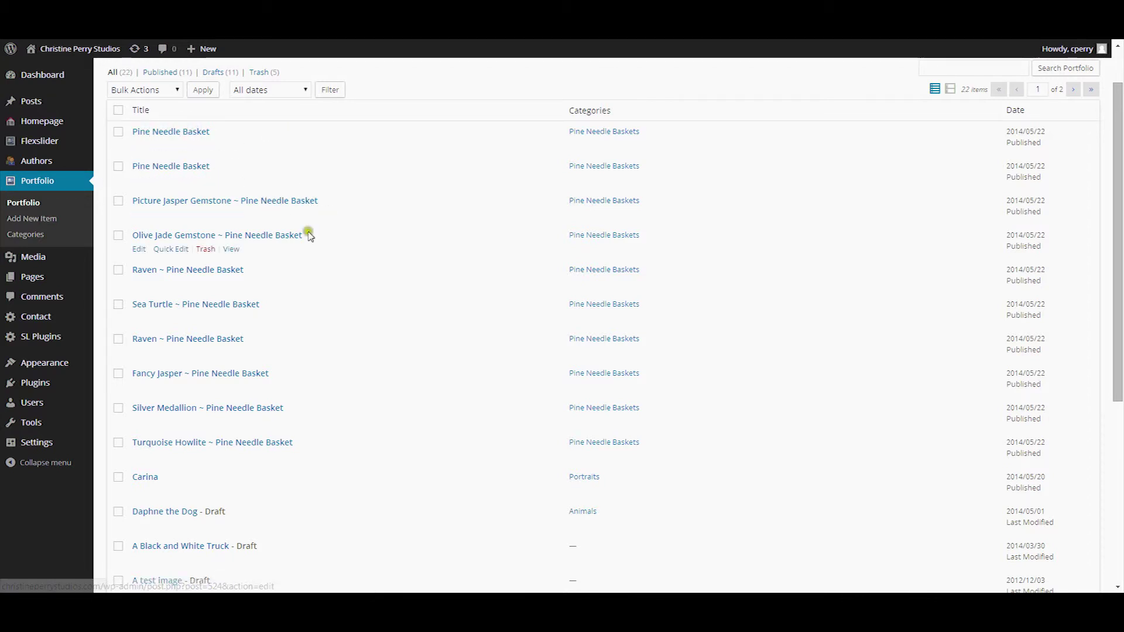
pyautogui.click(256, 278)
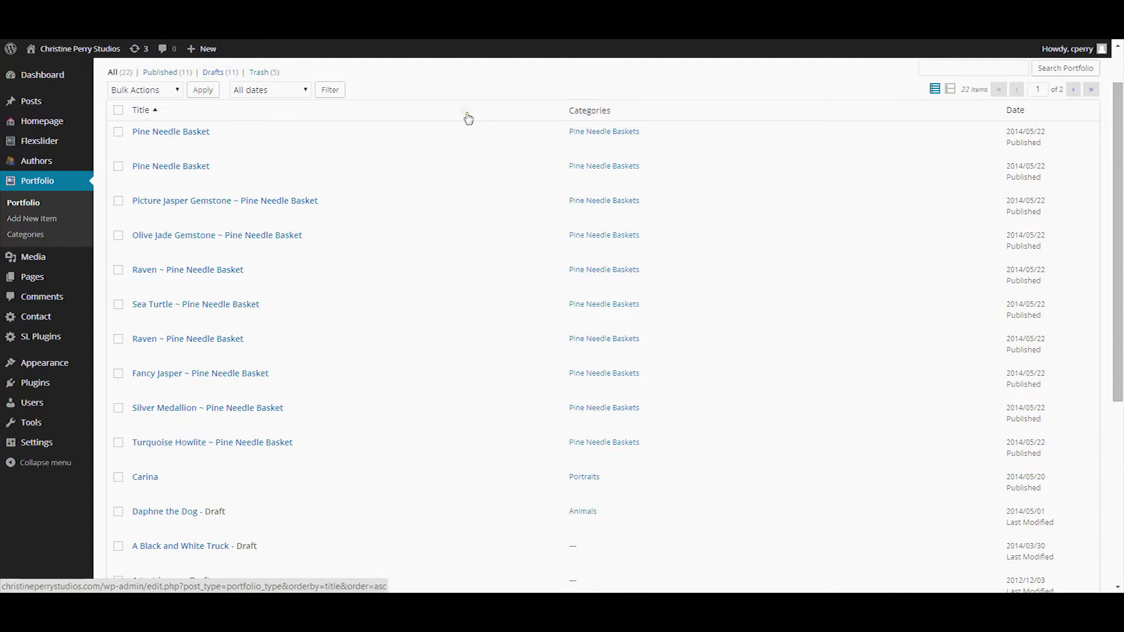
# - Compare the publish times of the Sea Turtle item and the first Pine Needle Basket item using Quick Edit
pyautogui.click(162, 319)
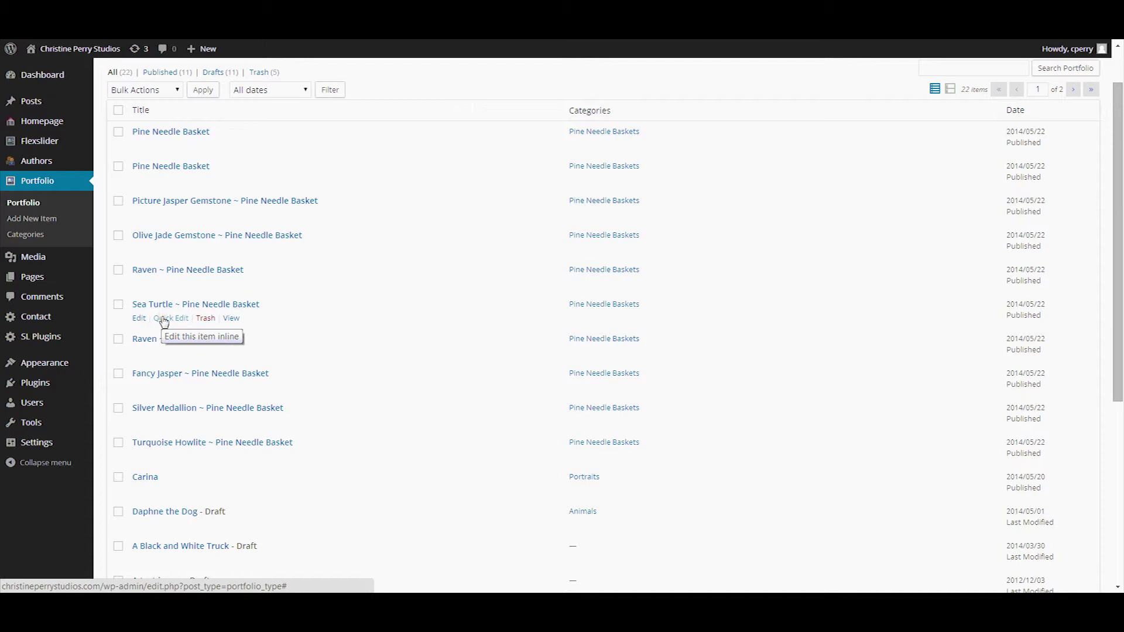
pyautogui.click(164, 319)
pyautogui.click(263, 321)
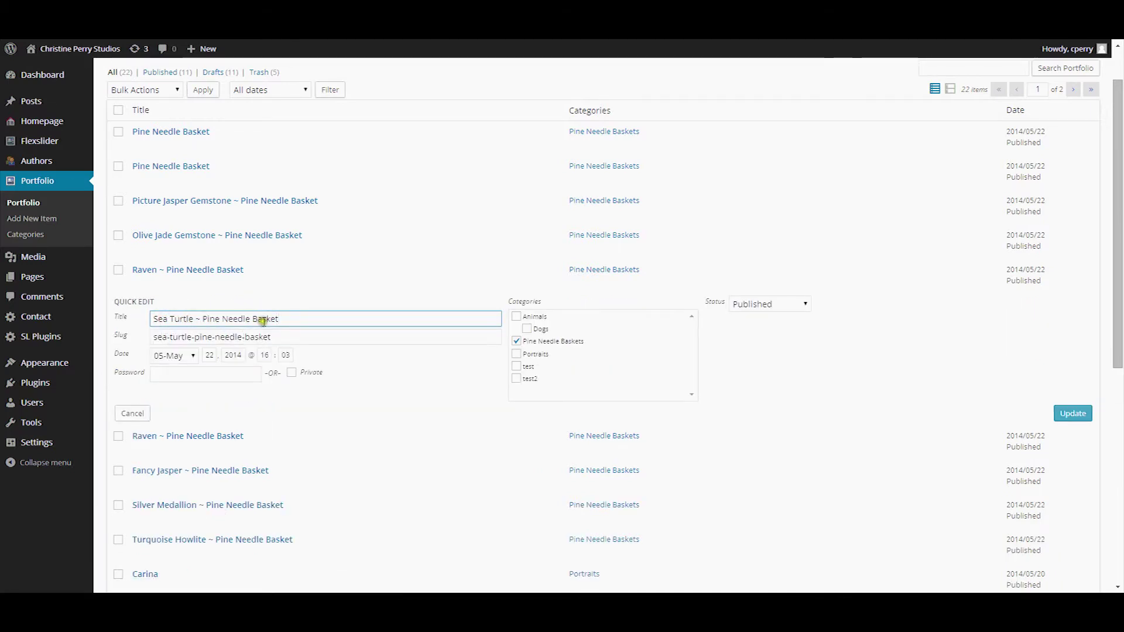
pyautogui.click(168, 358)
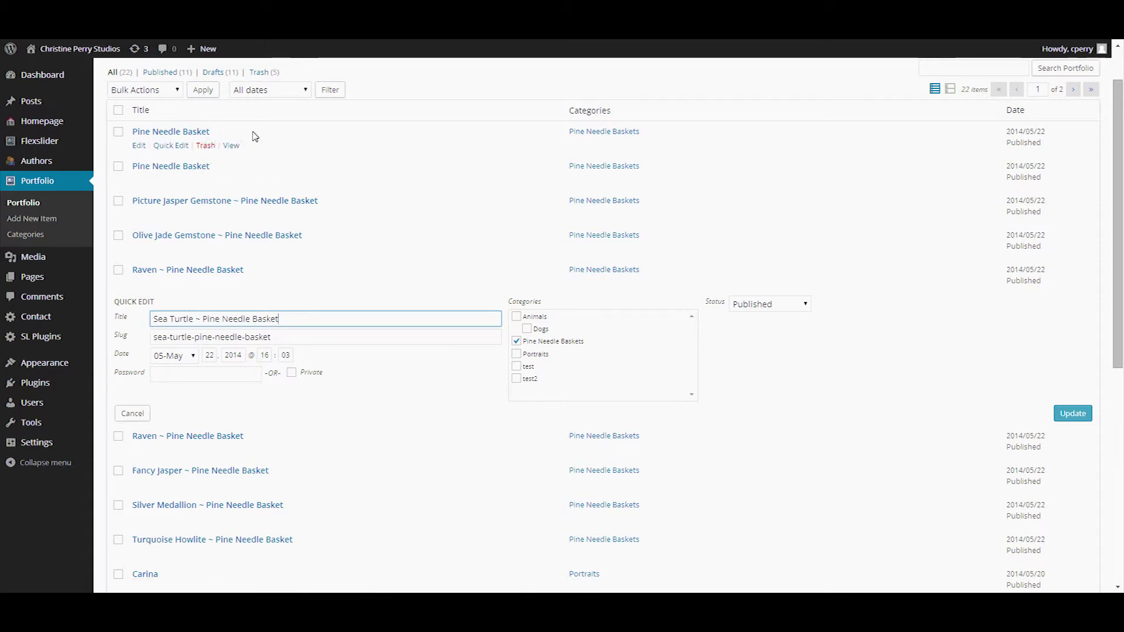
pyautogui.click(170, 146)
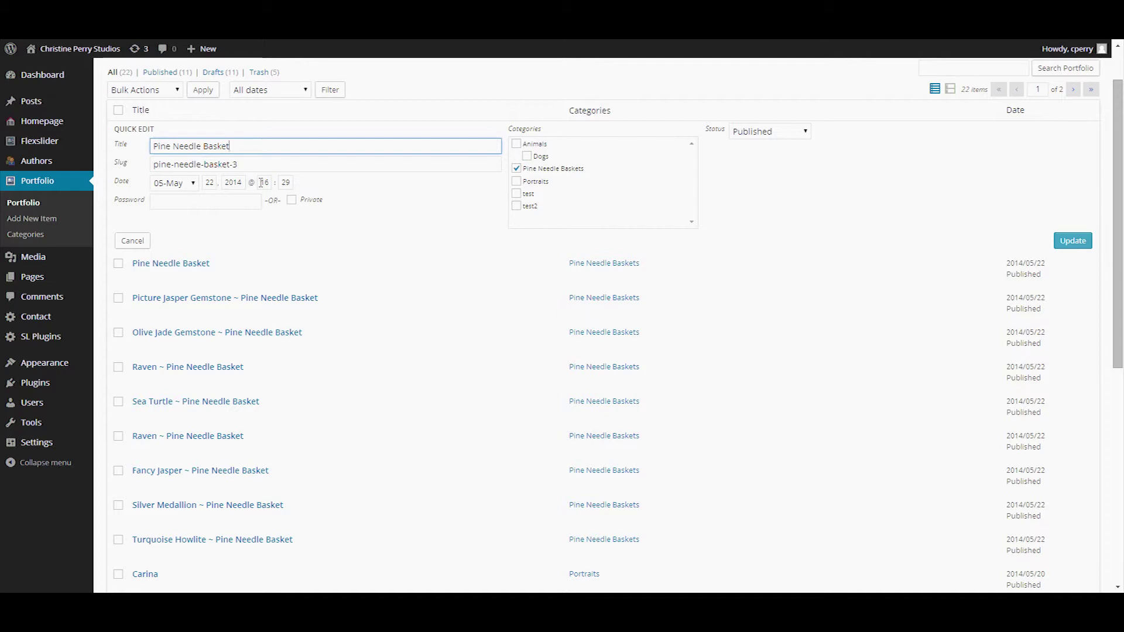
pyautogui.moveTo(159, 417)
# - Set the minutes of the Sea Turtle item's publish time to 30 using Quick Edit, update it, and check the portfolio on the homepage
pyautogui.click(166, 415)
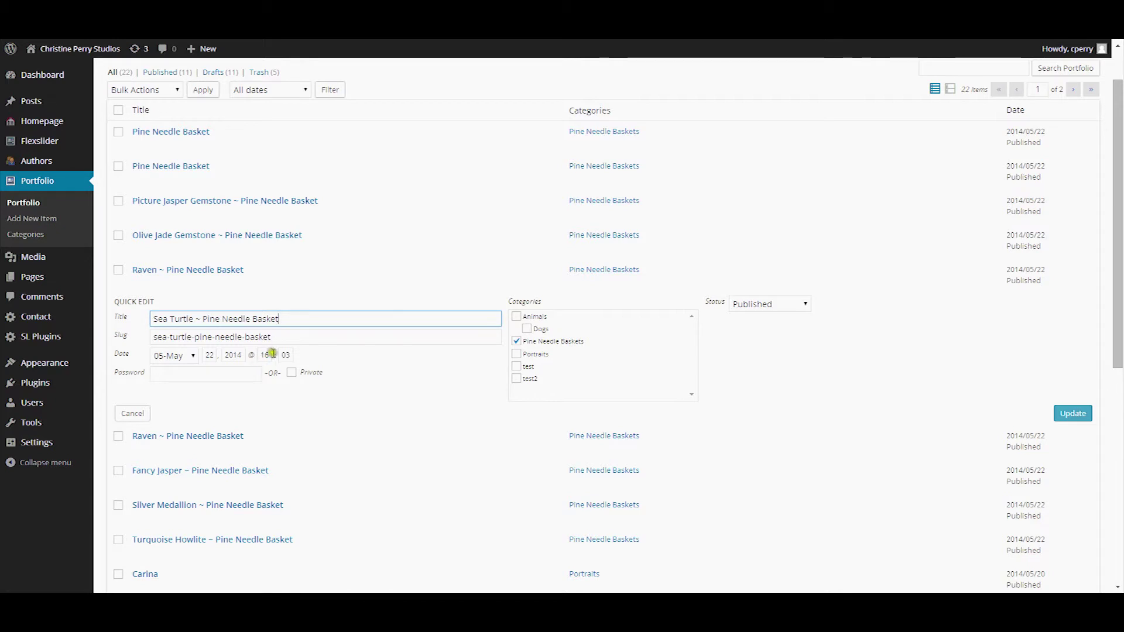
pyautogui.doubleClick(285, 354)
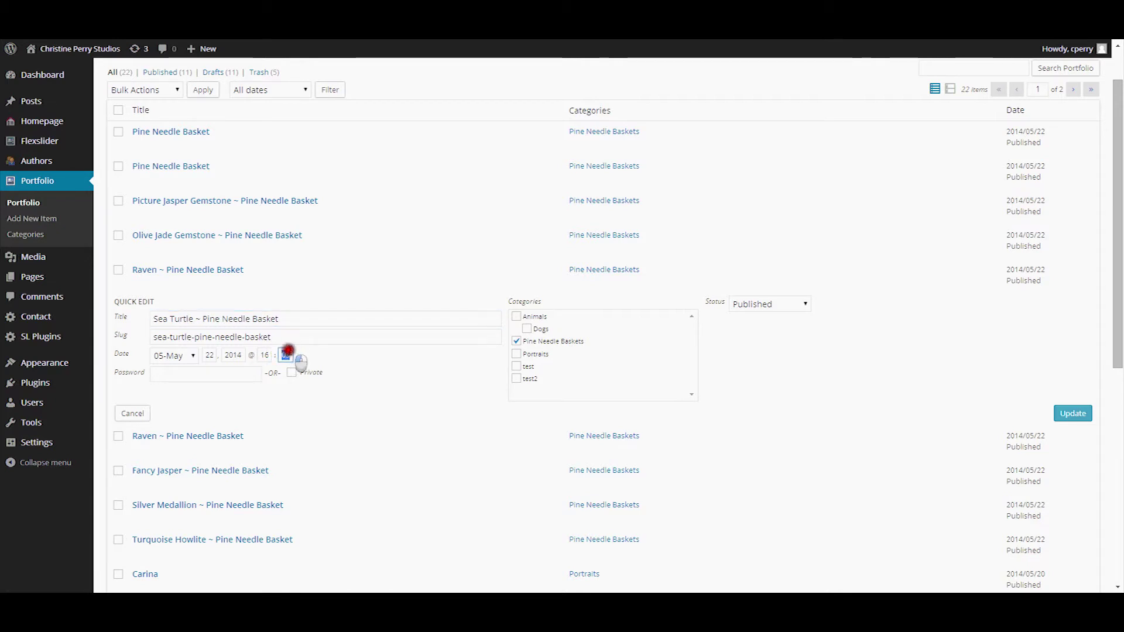
pyautogui.write('30')
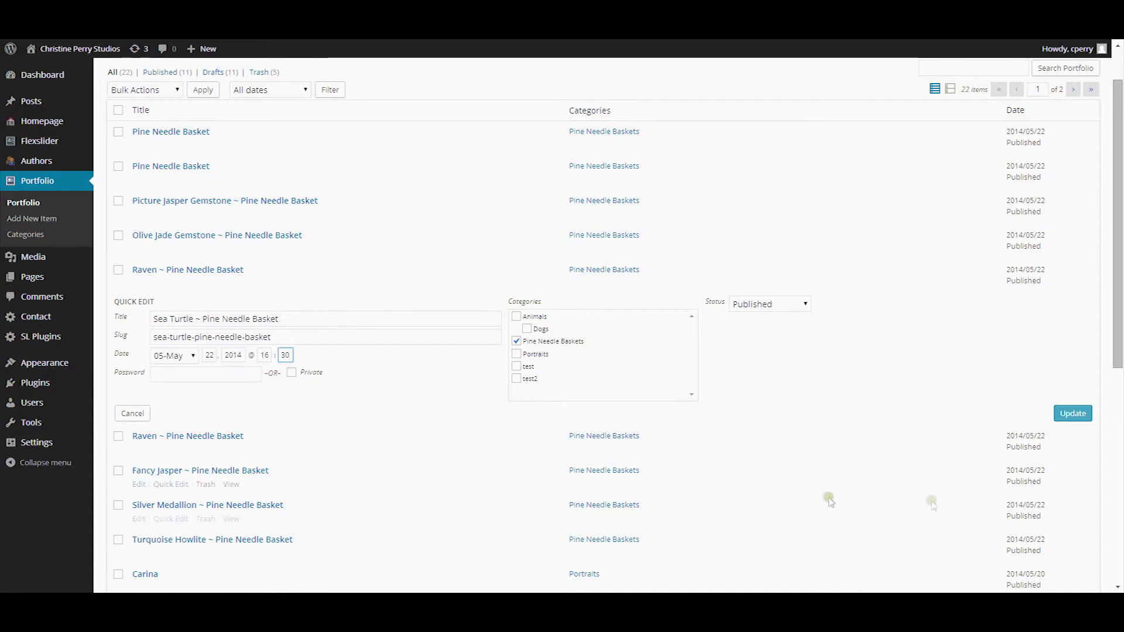
pyautogui.click(1058, 413)
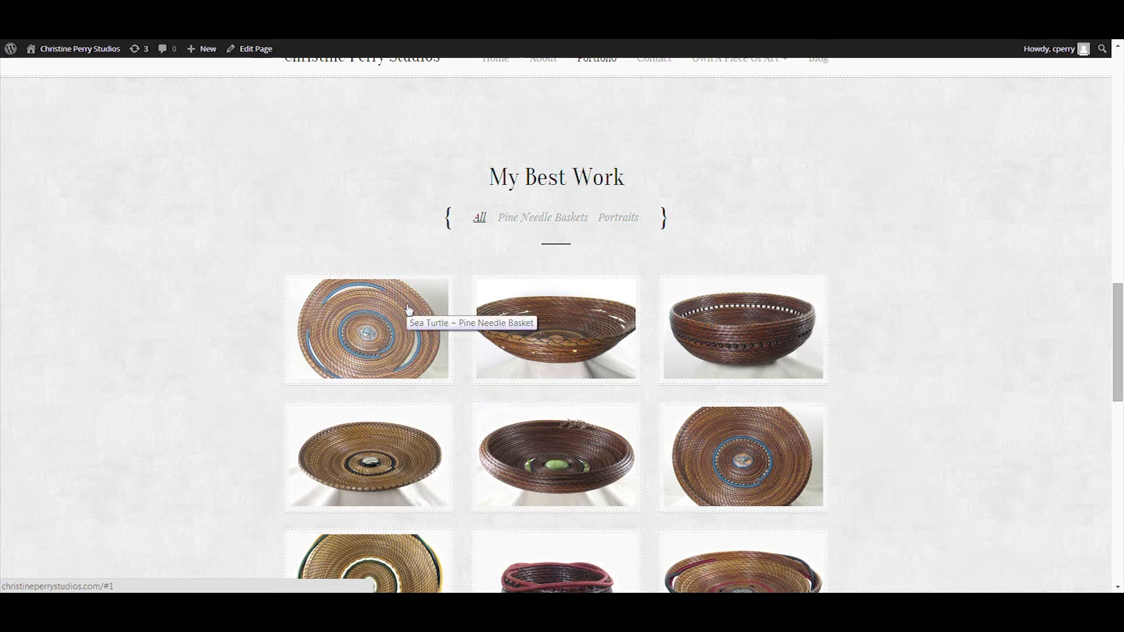
pyautogui.click(911, 321)
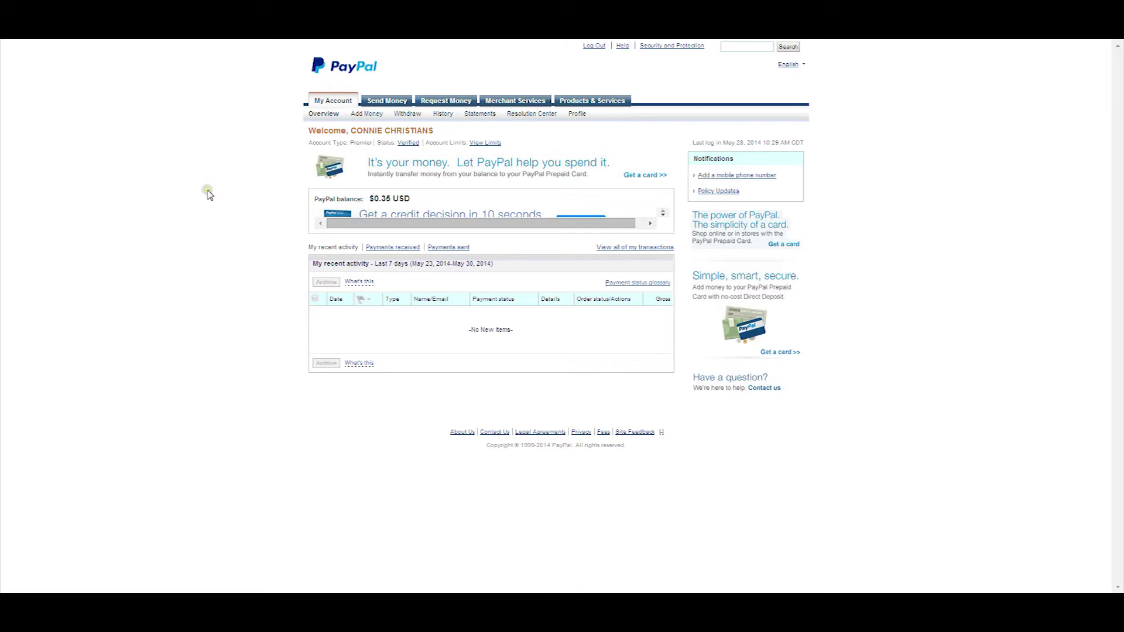
# - In PayPal, open the setup page for creating website payment buttons from Merchant Services
pyautogui.click(553, 222)
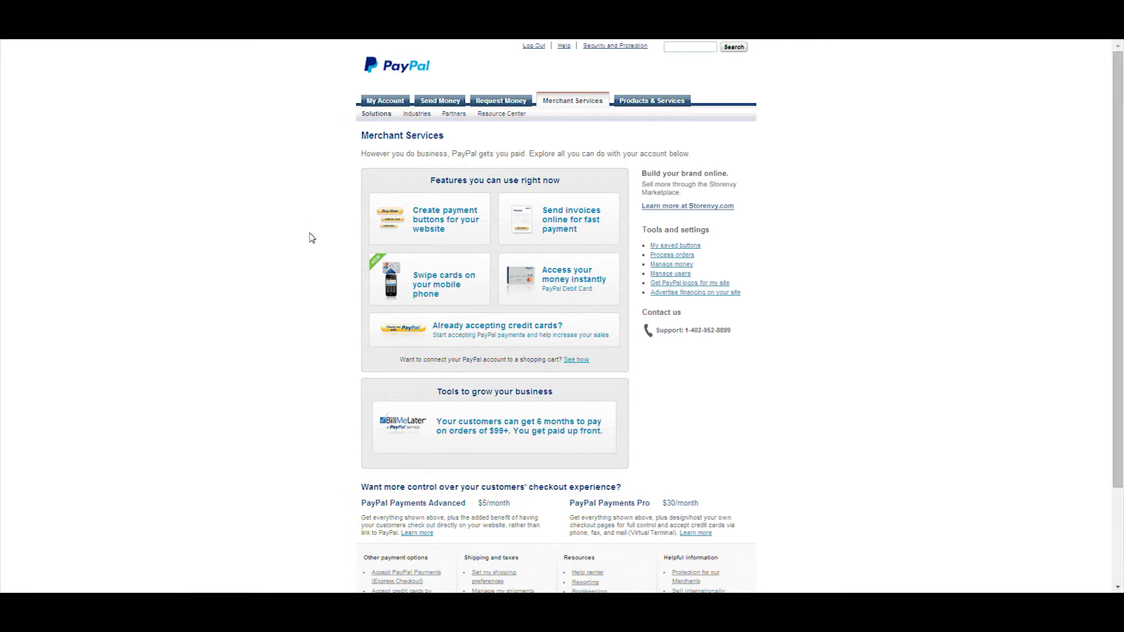
pyautogui.click(455, 232)
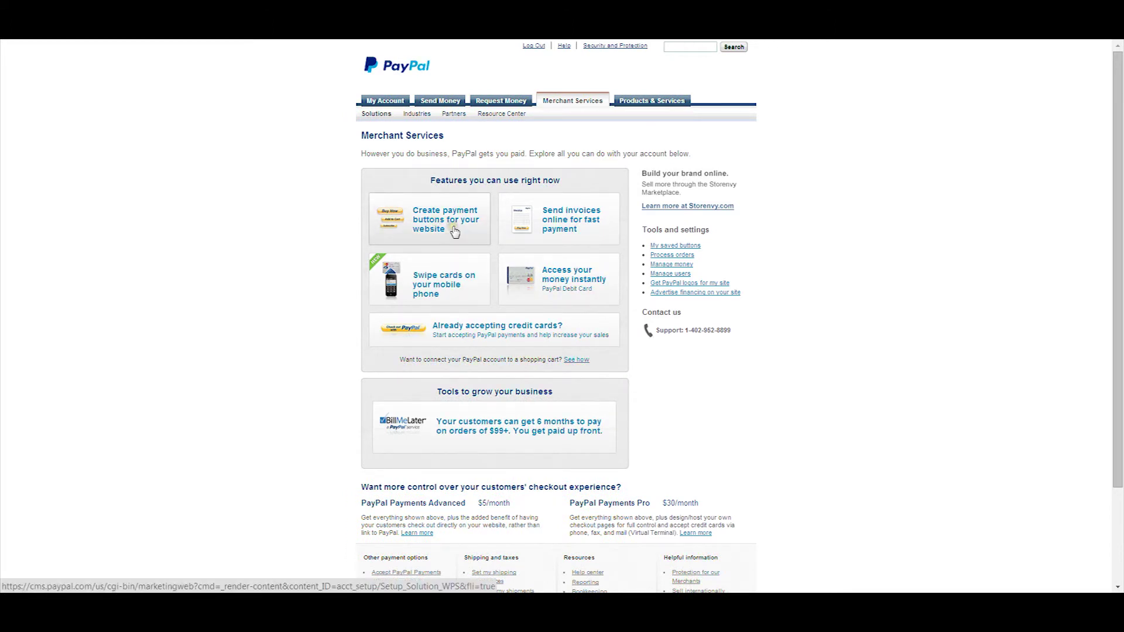
pyautogui.click(455, 231)
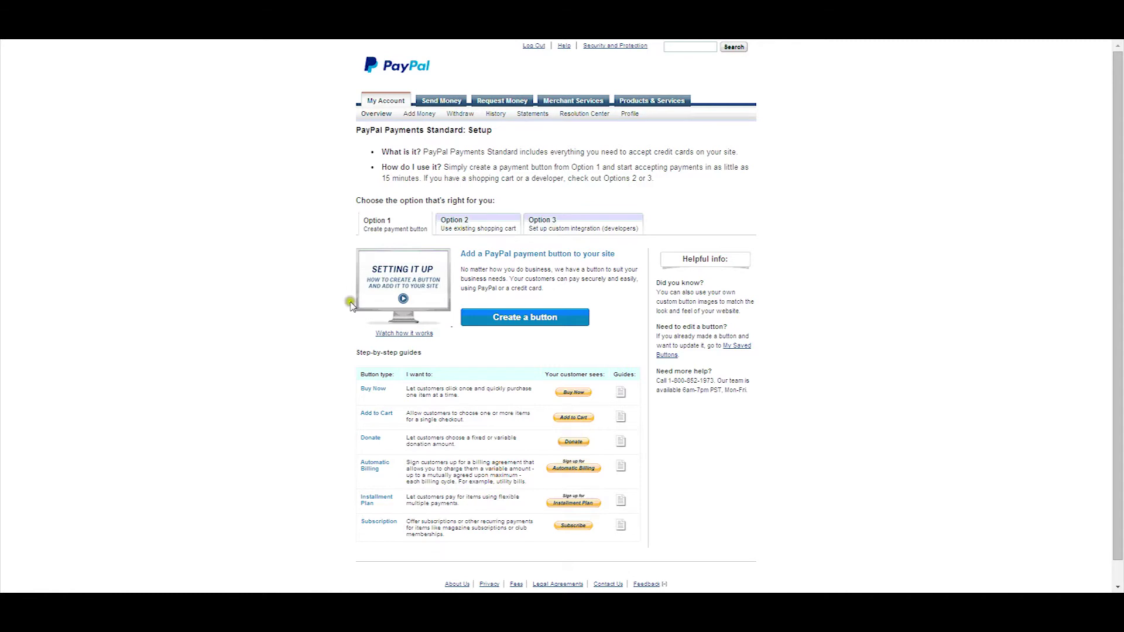
# - Review the available payment button types from Buy Now to Subscription, and open the button creation form
pyautogui.click(414, 317)
pyautogui.click(375, 502)
pyautogui.click(364, 402)
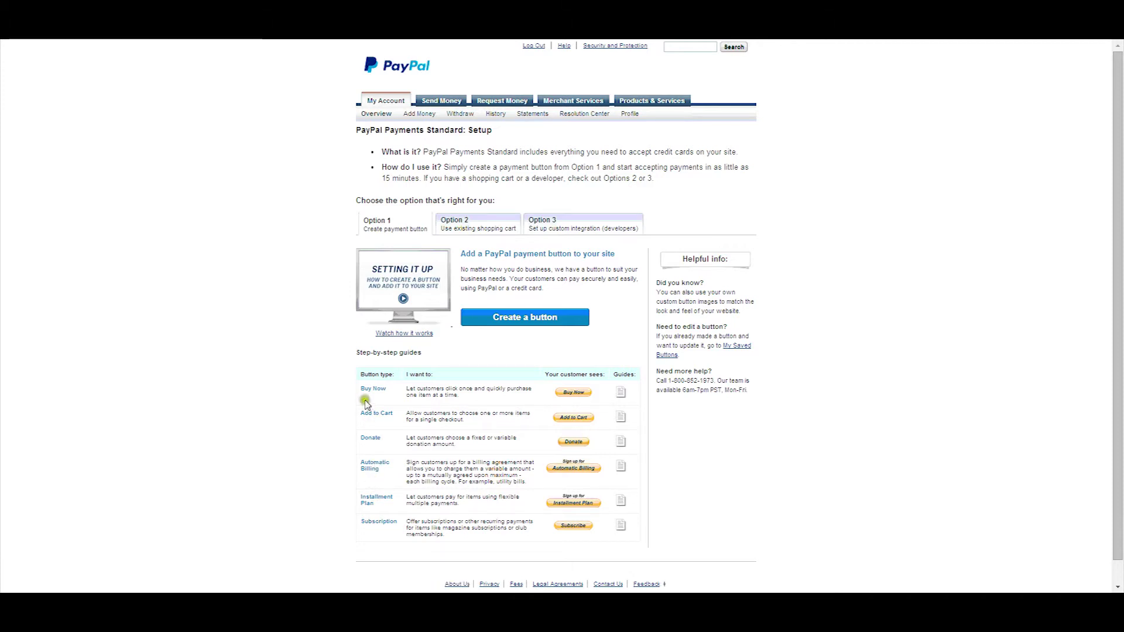
pyautogui.click(368, 530)
pyautogui.click(358, 380)
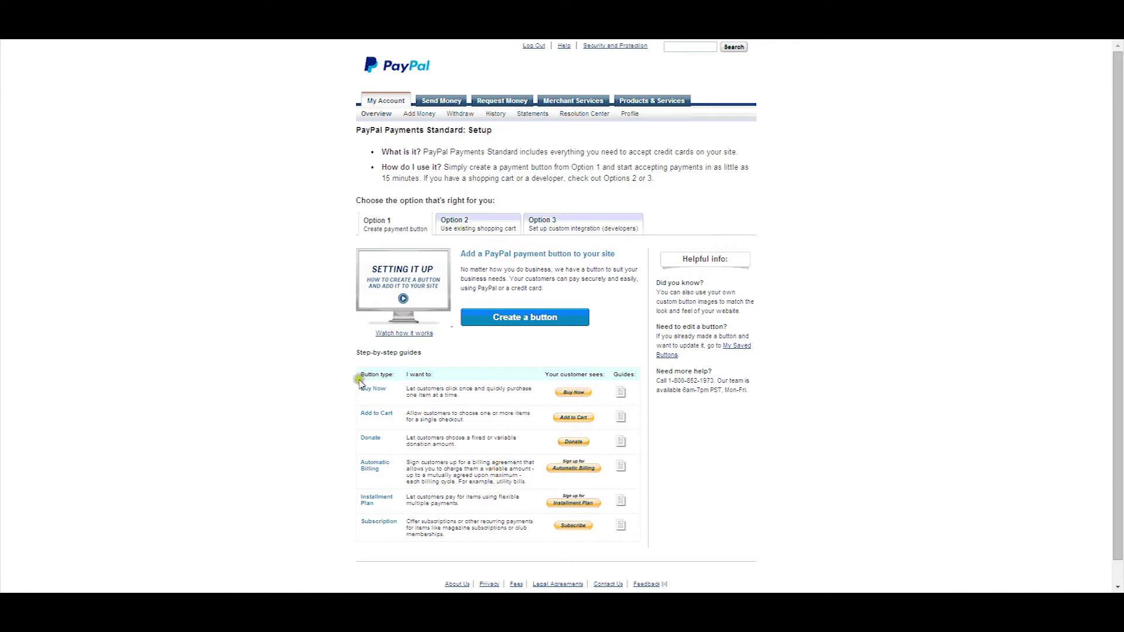
pyautogui.click(493, 324)
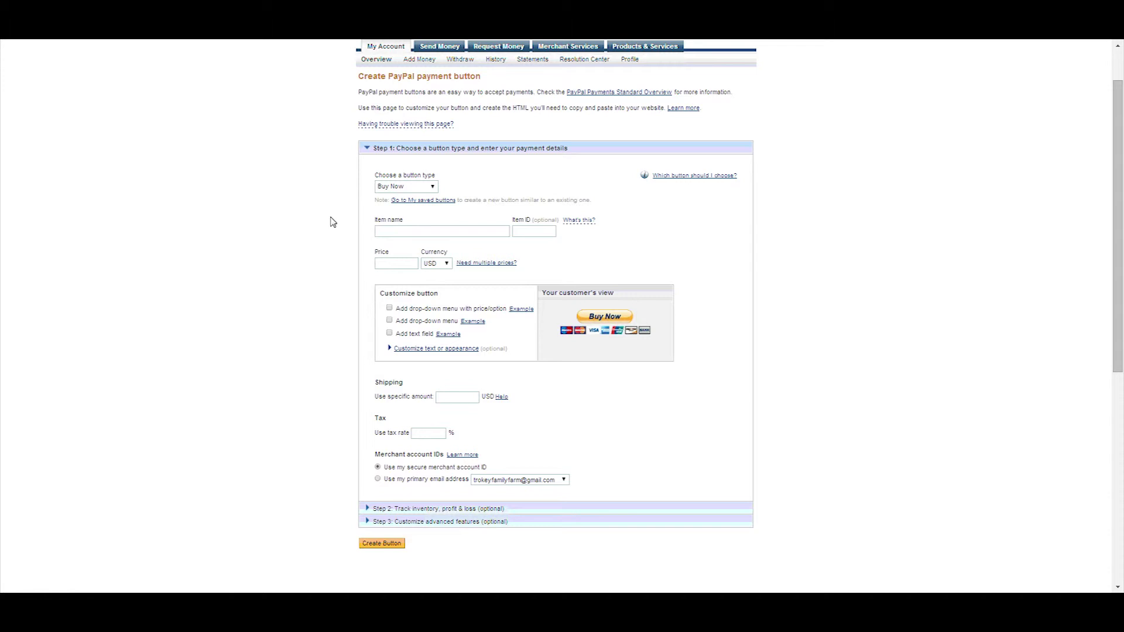
# - Enter Portrait as the item name and 150.00 USD as the price for the Buy Now button
pyautogui.click(330, 216)
pyautogui.click(388, 231)
pyautogui.write('Portrait')
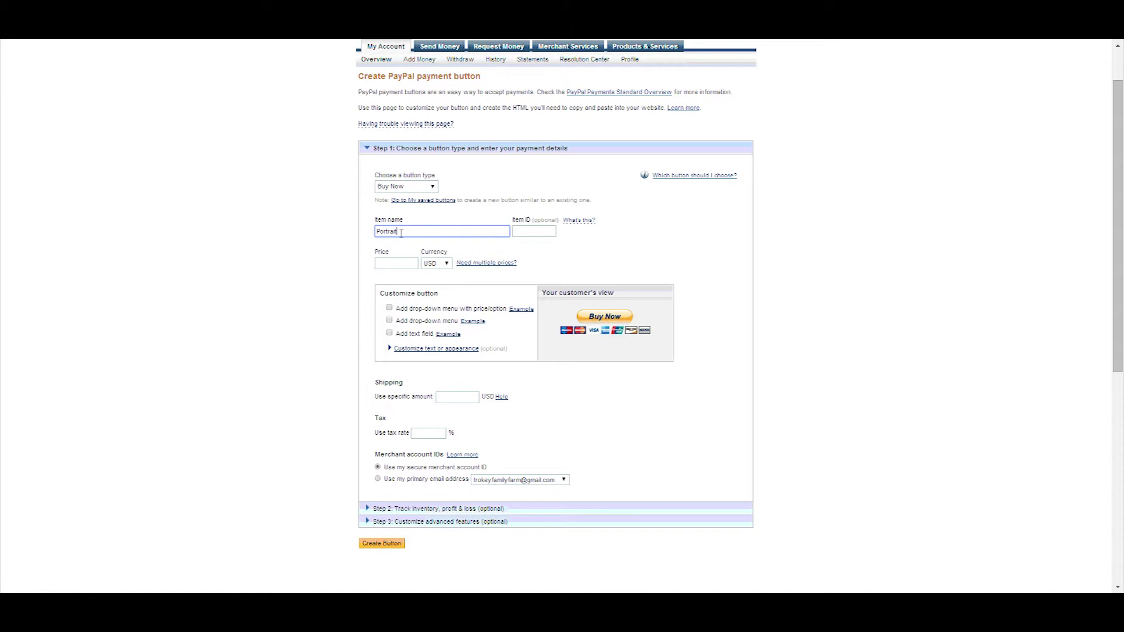
pyautogui.click(522, 234)
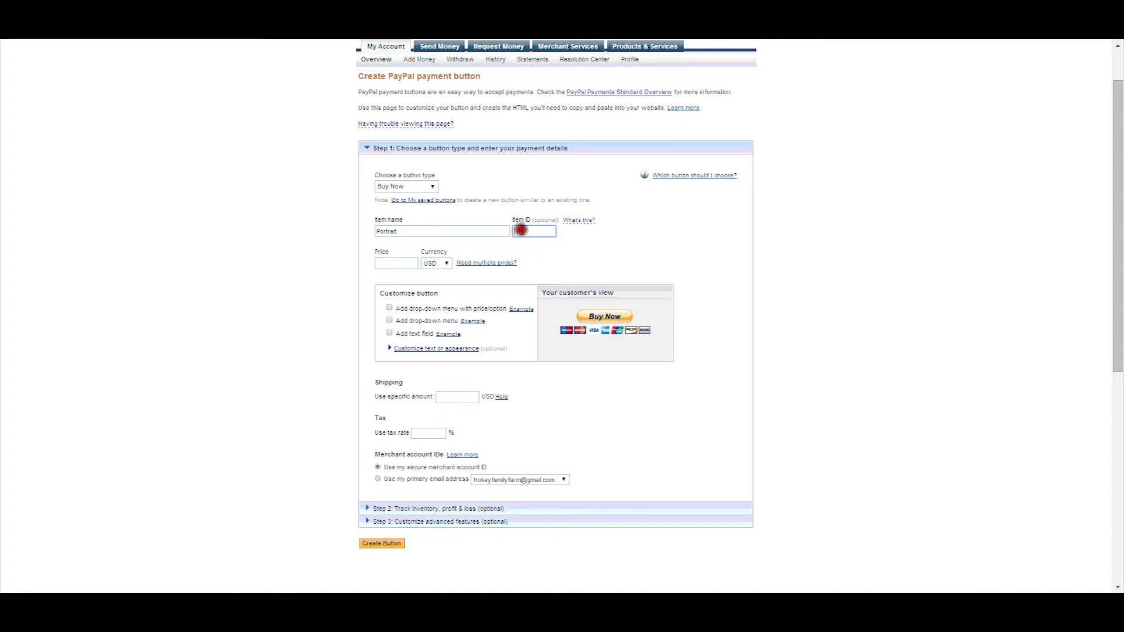
pyautogui.click(403, 264)
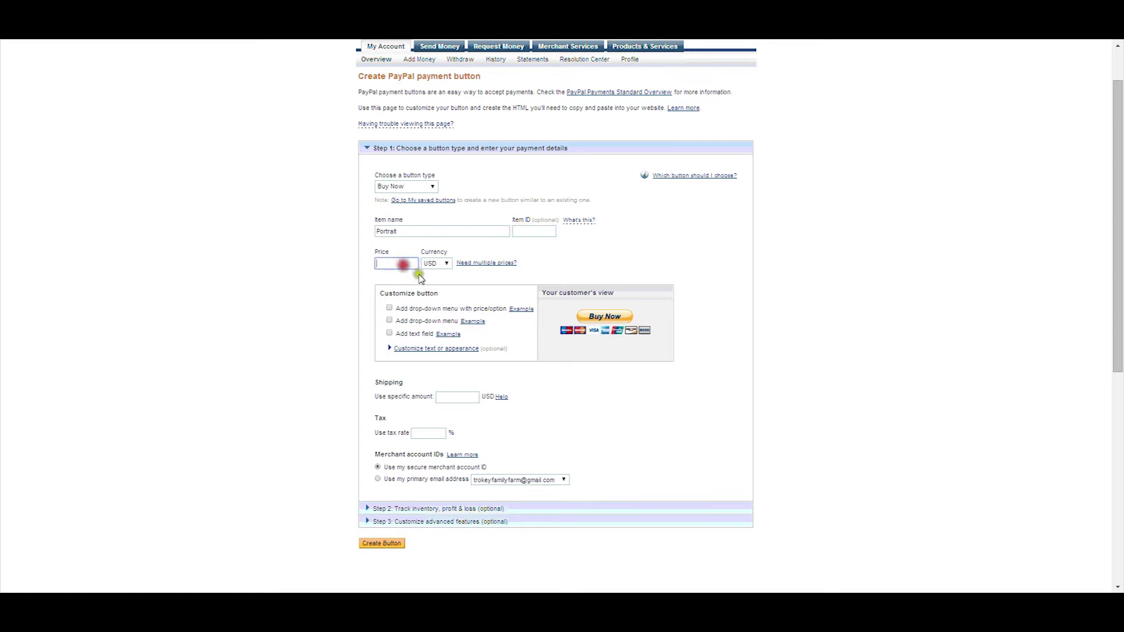
pyautogui.write('150.00')
pyautogui.click(364, 301)
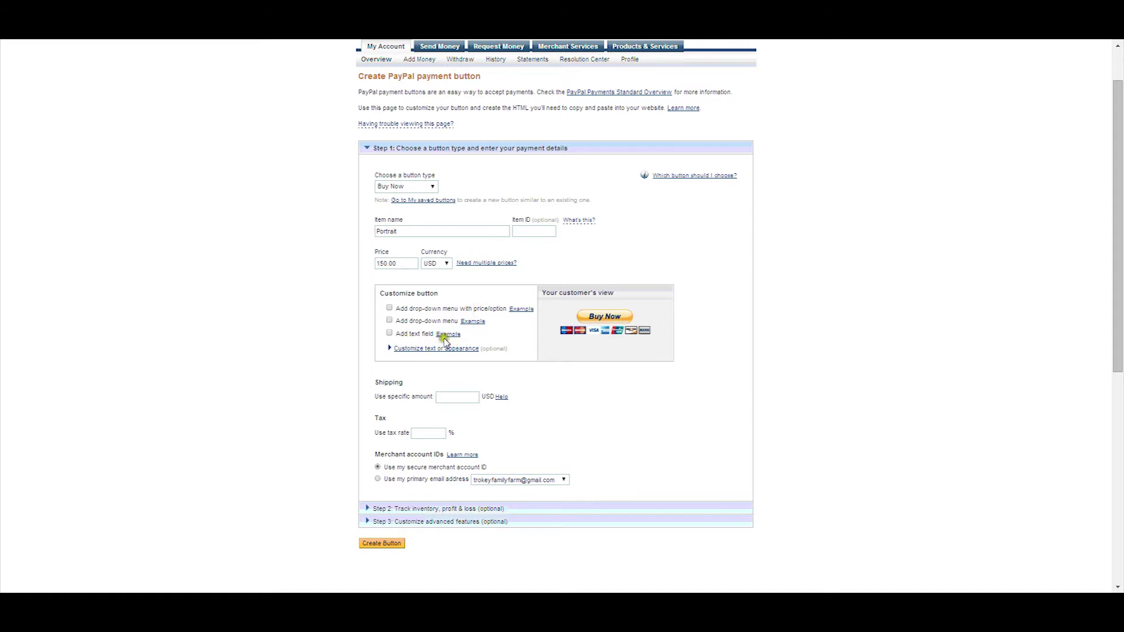
# - Check the available primary e-mail addresses under the merchant account IDs and create the Buy Now button
pyautogui.scroll(-3, 444, 341)
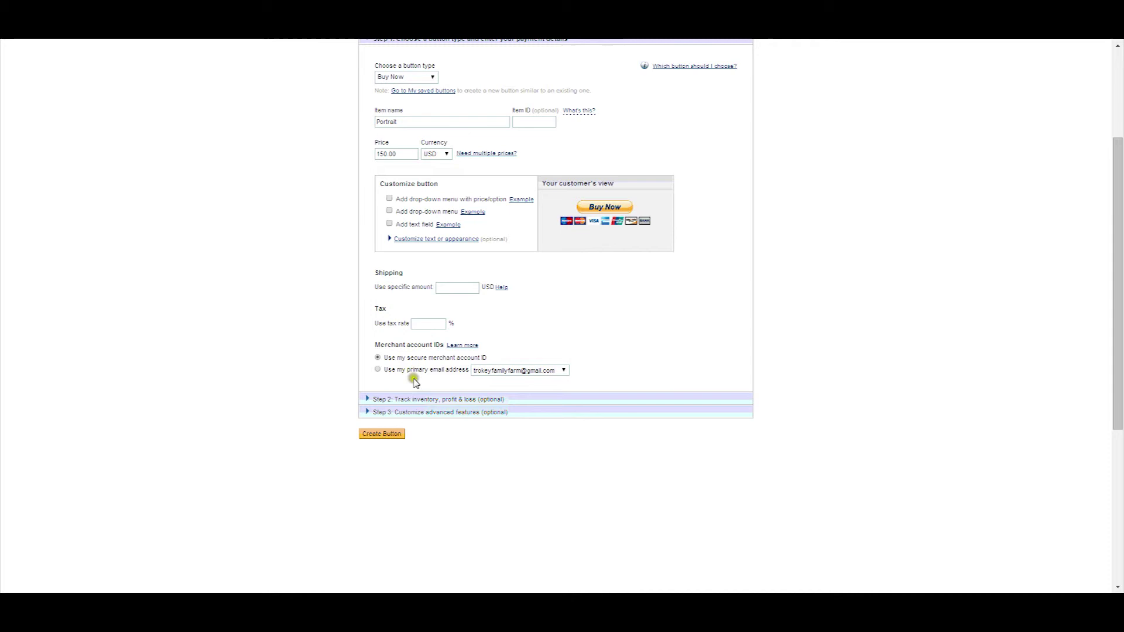
pyautogui.click(563, 370)
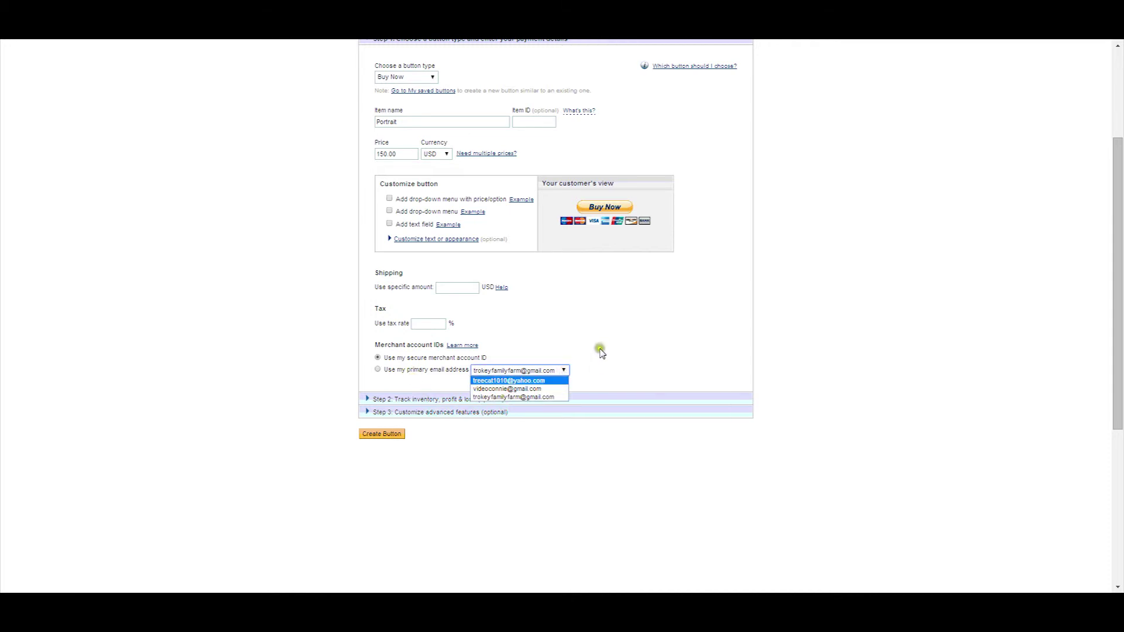
pyautogui.click(321, 357)
pyautogui.scroll(3, 321, 352)
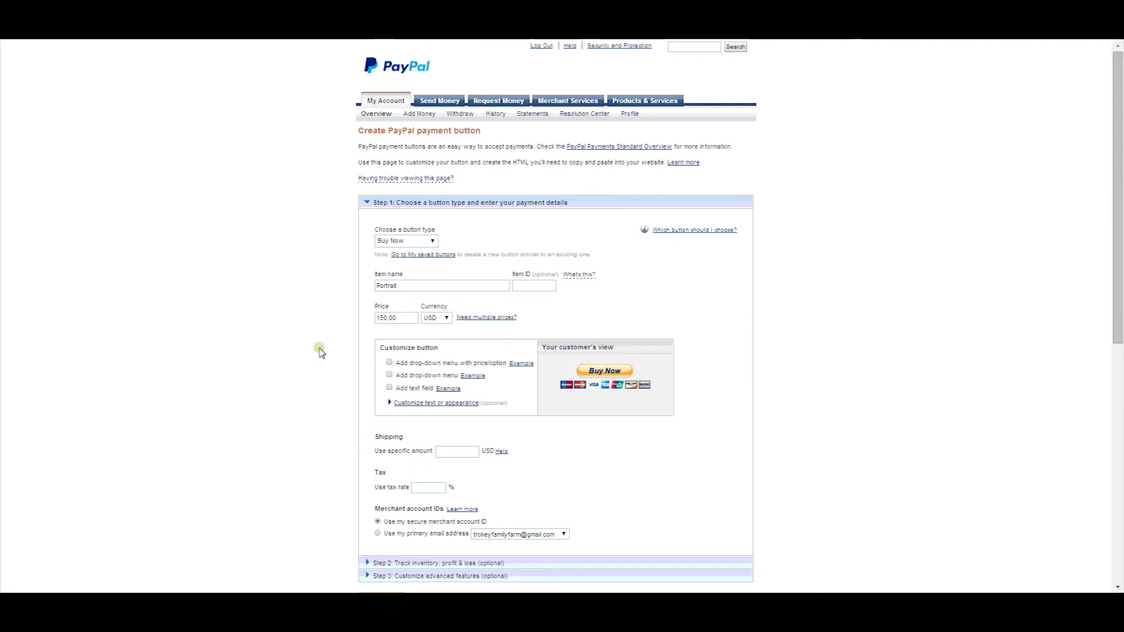
pyautogui.click(302, 228)
pyautogui.scroll(-1, 310, 233)
pyautogui.scroll(1, 316, 233)
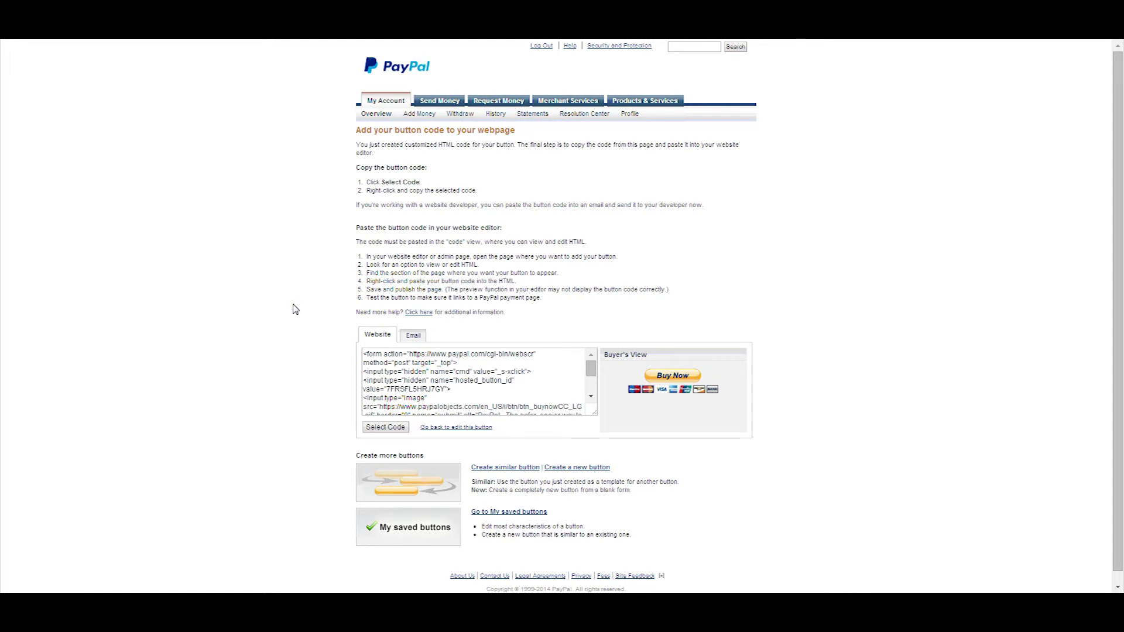
# - Select the Buy Now button's complete website HTML code and copy it
pyautogui.scroll(-1, 294, 309)
pyautogui.click(331, 195)
pyautogui.click(377, 333)
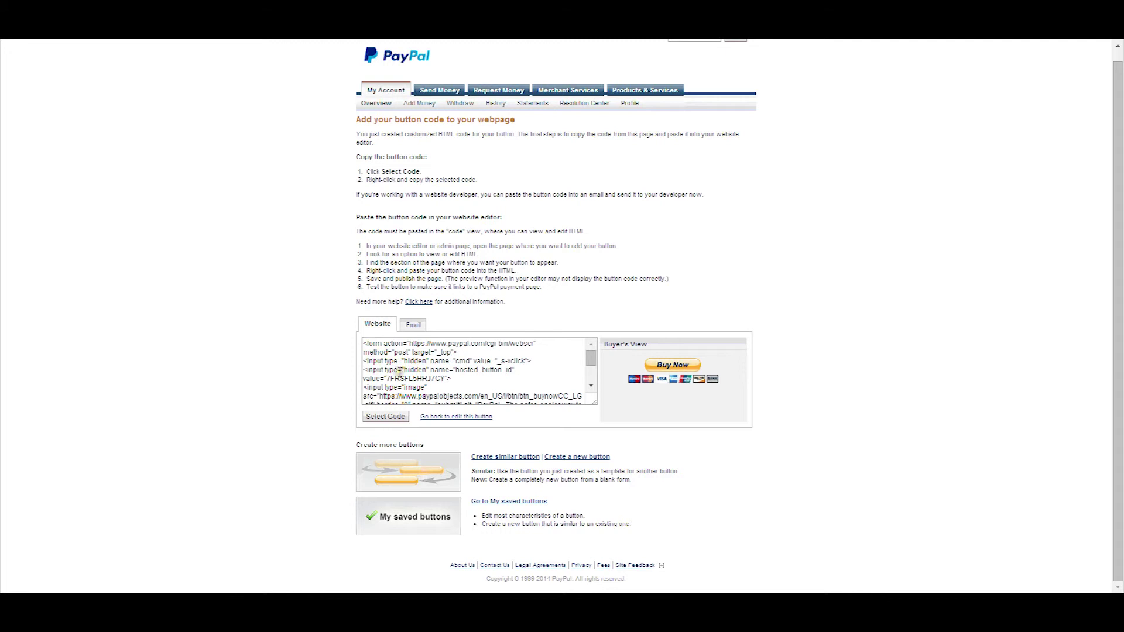
pyautogui.click(387, 416)
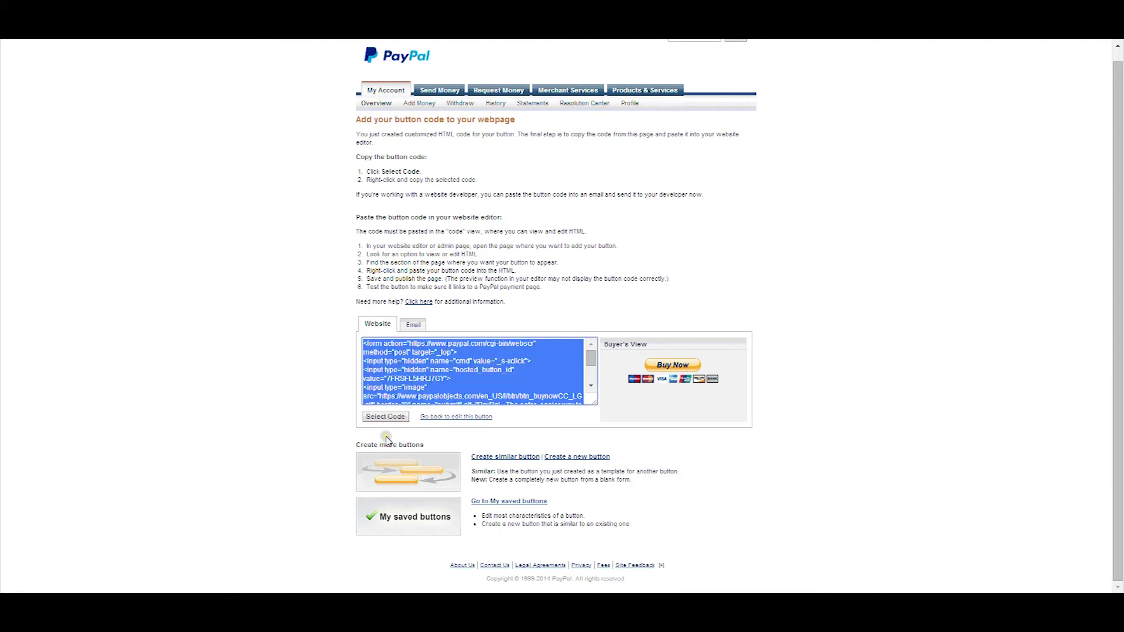
pyautogui.rightClick(357, 392)
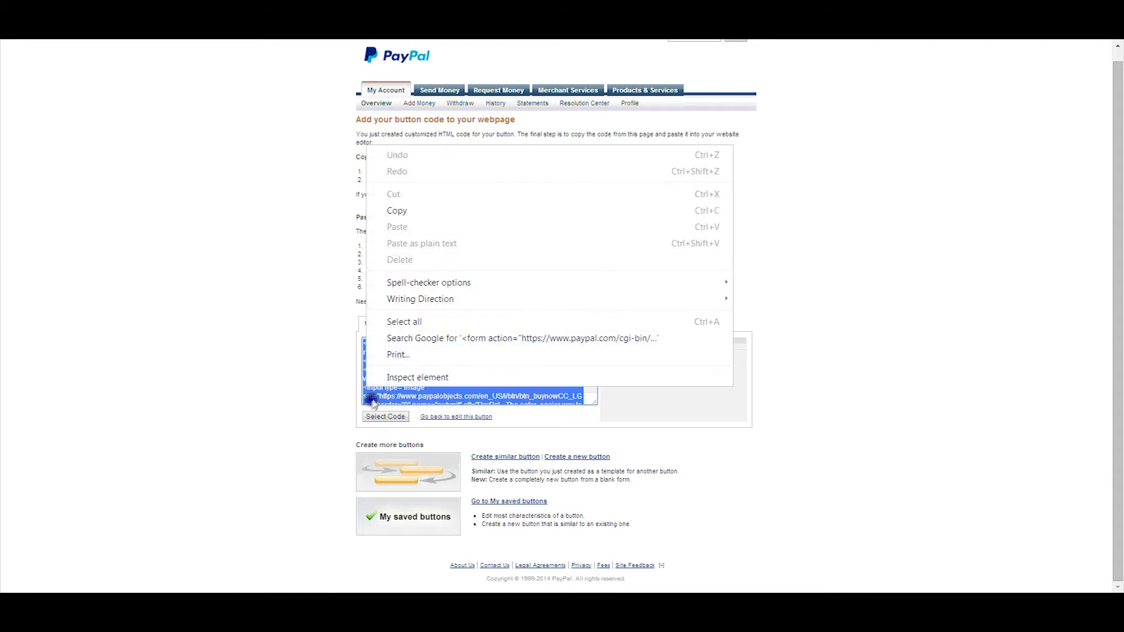
pyautogui.click(396, 211)
pyautogui.click(388, 418)
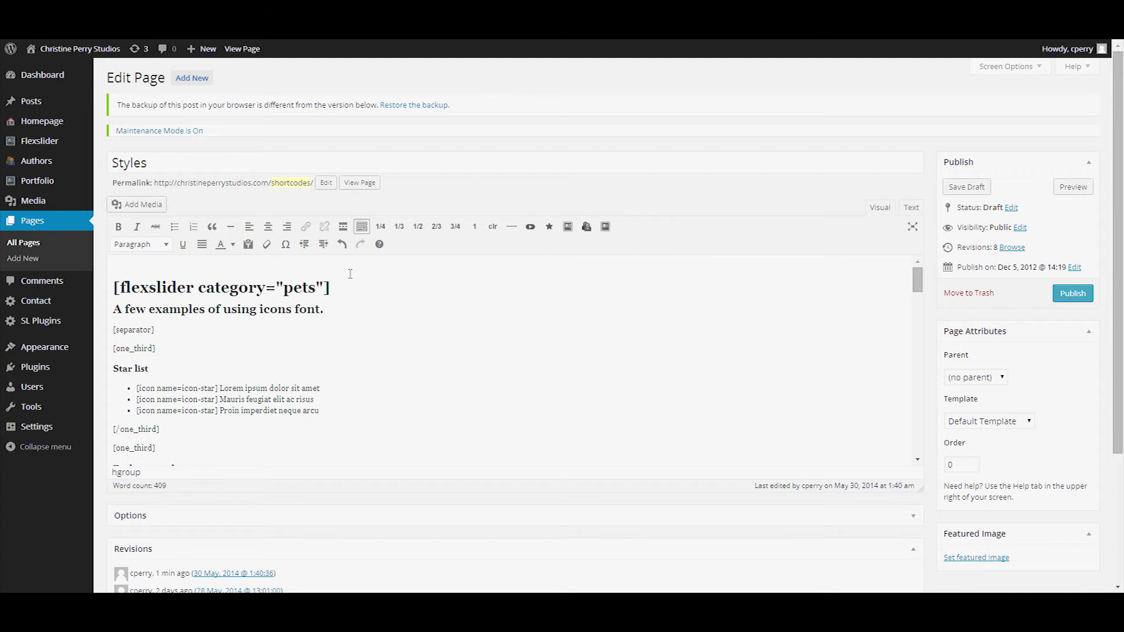
# - In the WordPress Styles page's HTML source, replace the leading &nbsp; with the copied PayPal button code
pyautogui.click(353, 271)
pyautogui.click(907, 211)
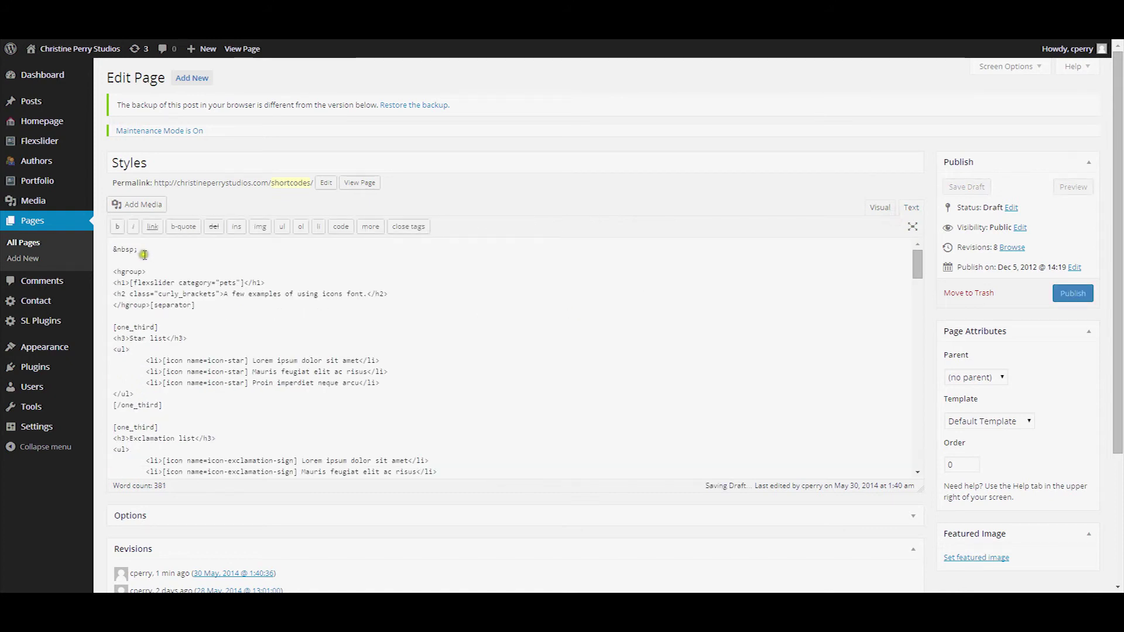
pyautogui.moveTo(144, 254); pyautogui.dragTo(103, 270)
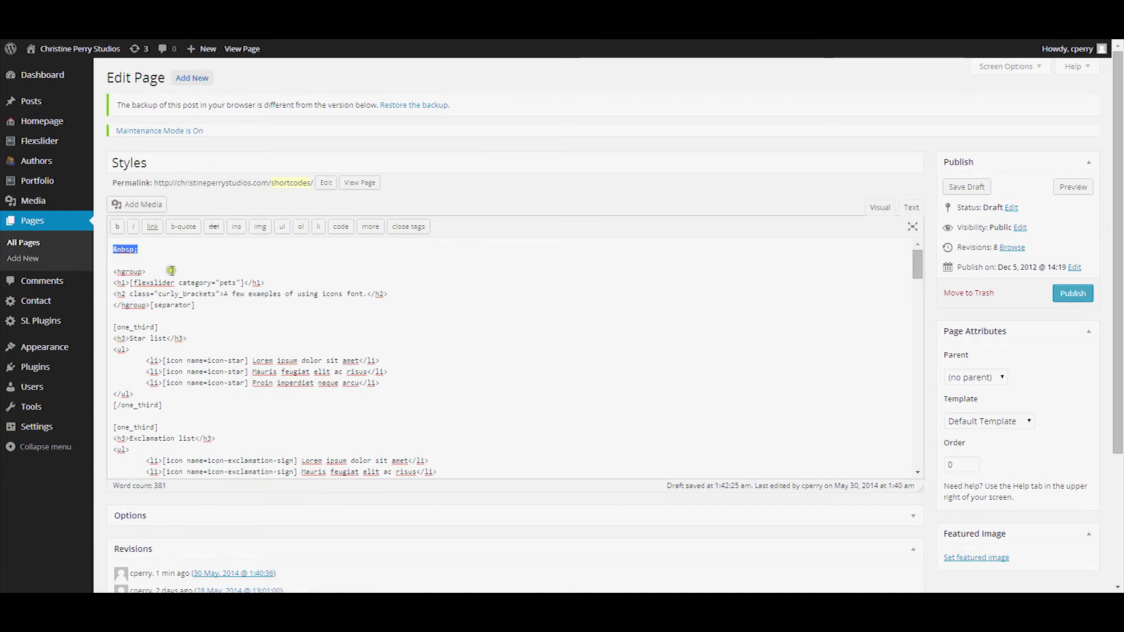
pyautogui.hotkey('ctrl', 'v')
pyautogui.click(117, 318)
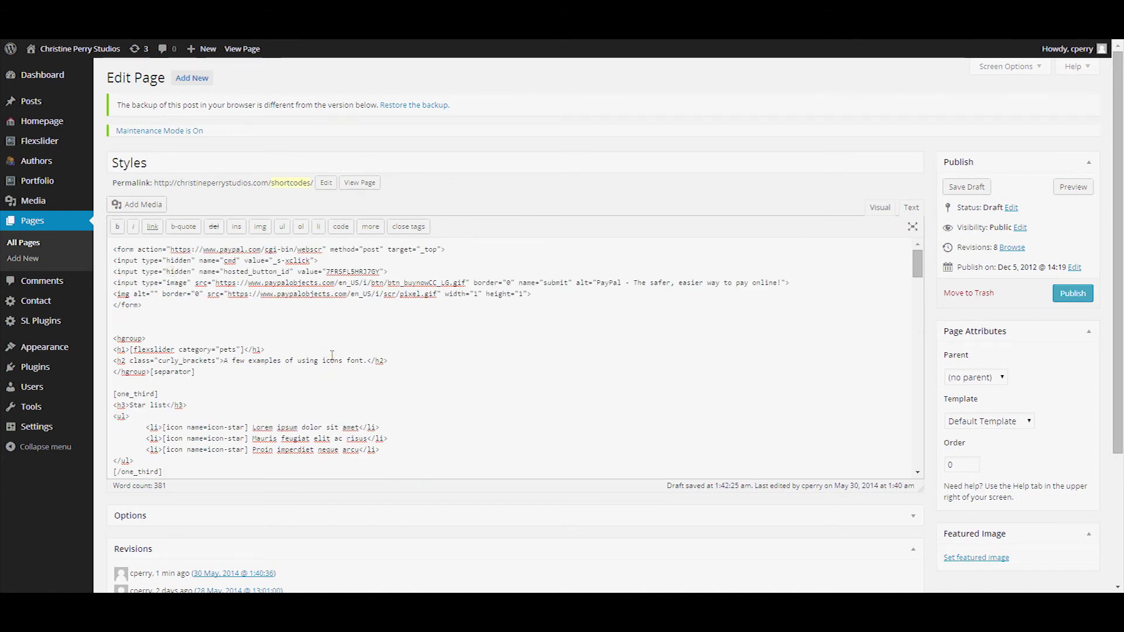
# - Check the Buy Now button in the Styles page's visual editor and open a preview of the page
pyautogui.click(878, 208)
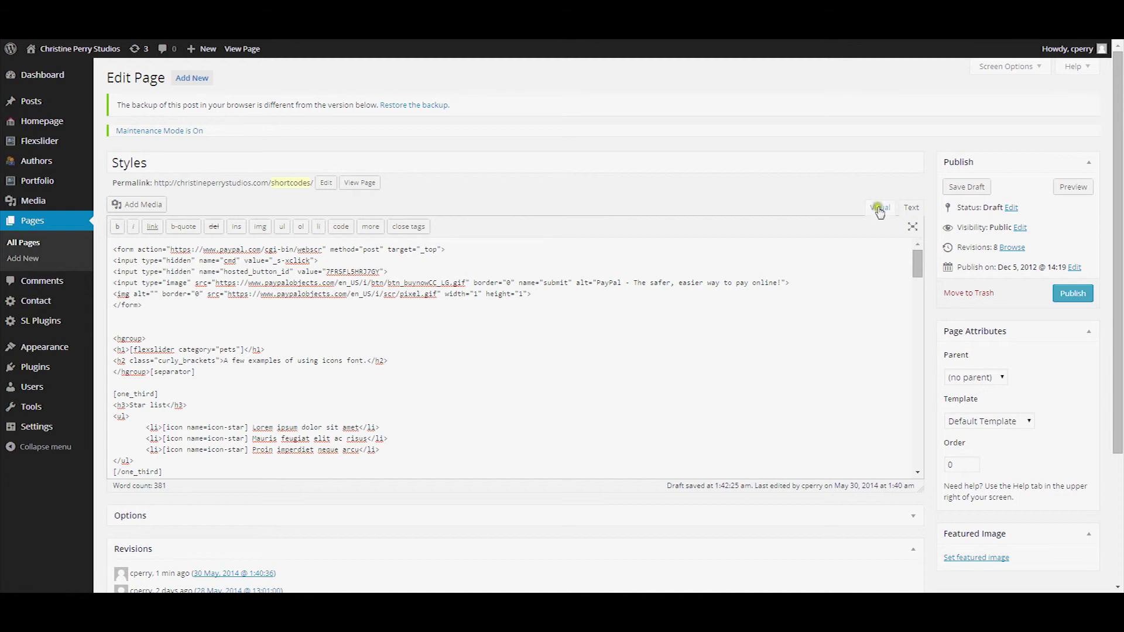
pyautogui.click(214, 314)
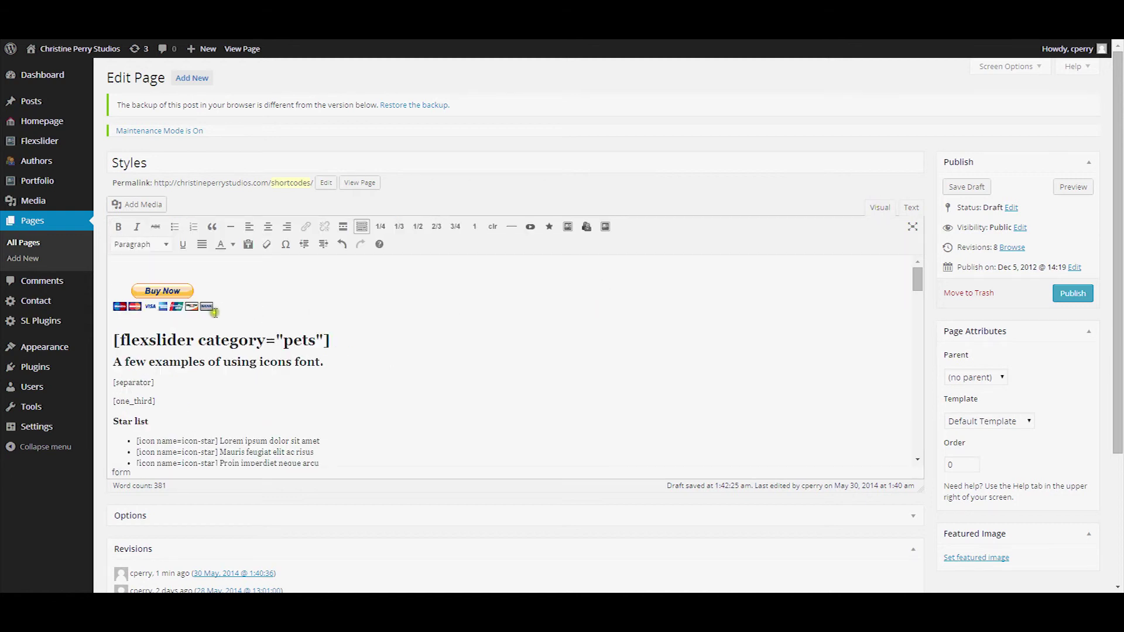
pyautogui.click(281, 321)
pyautogui.click(1069, 188)
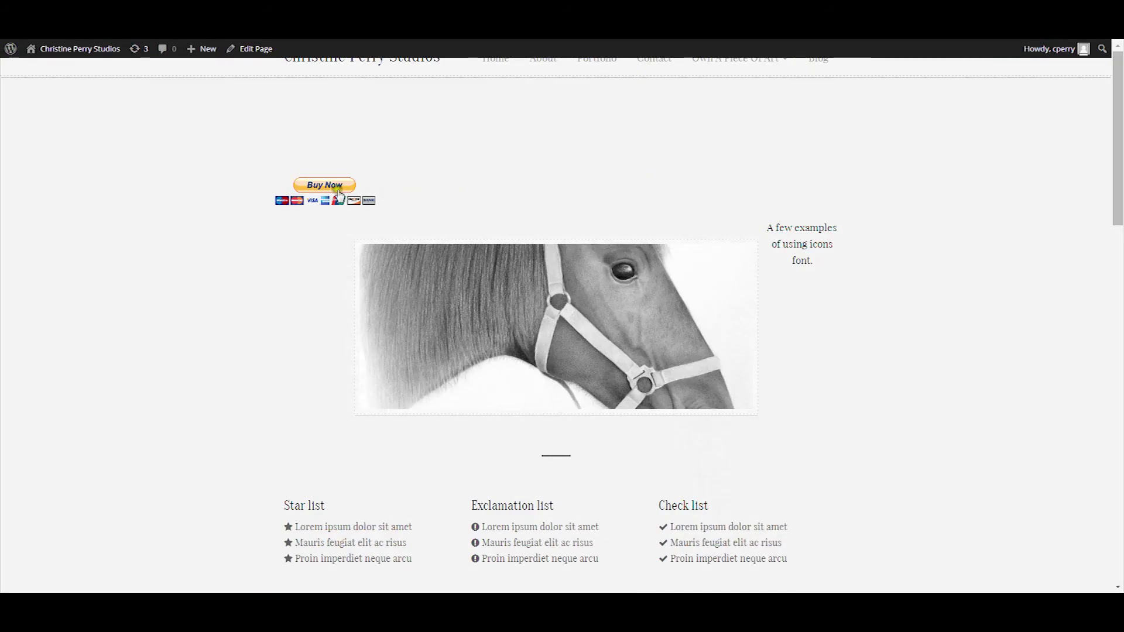
# - Test the Buy Now button on the previewed page and review the order summary and ways to pay in PayPal checkout
pyautogui.click(339, 195)
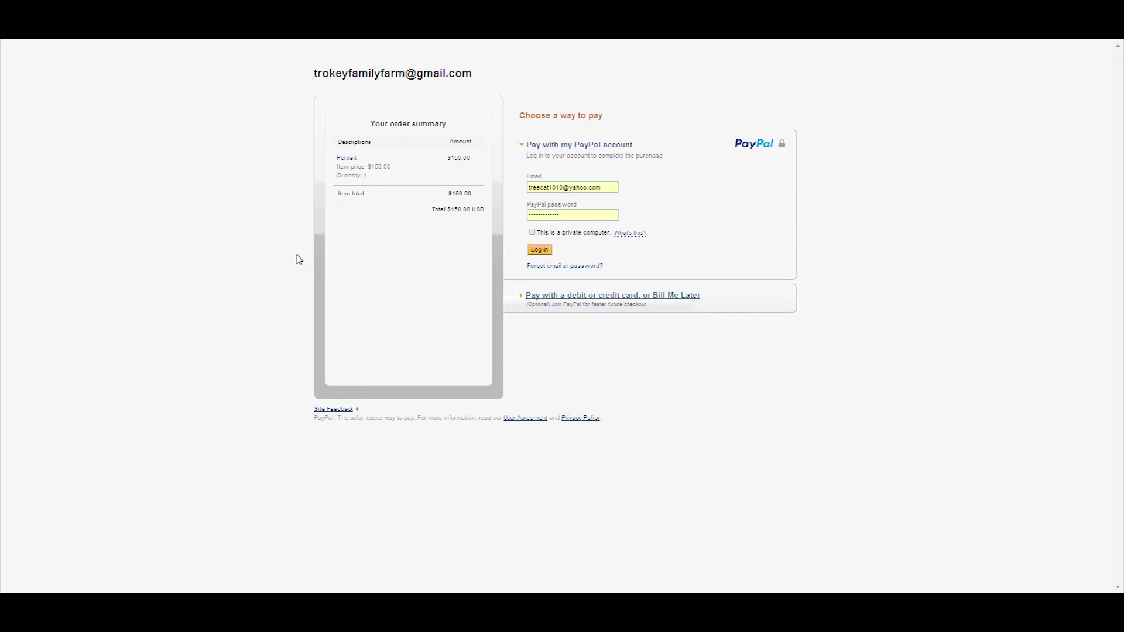
pyautogui.click(555, 290)
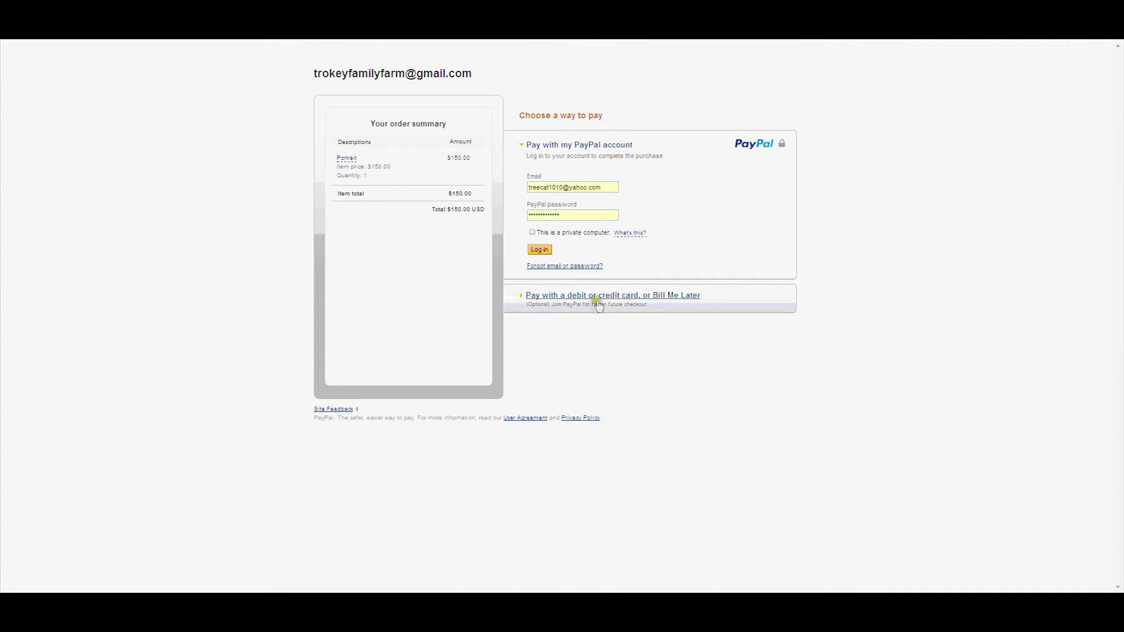
pyautogui.click(662, 308)
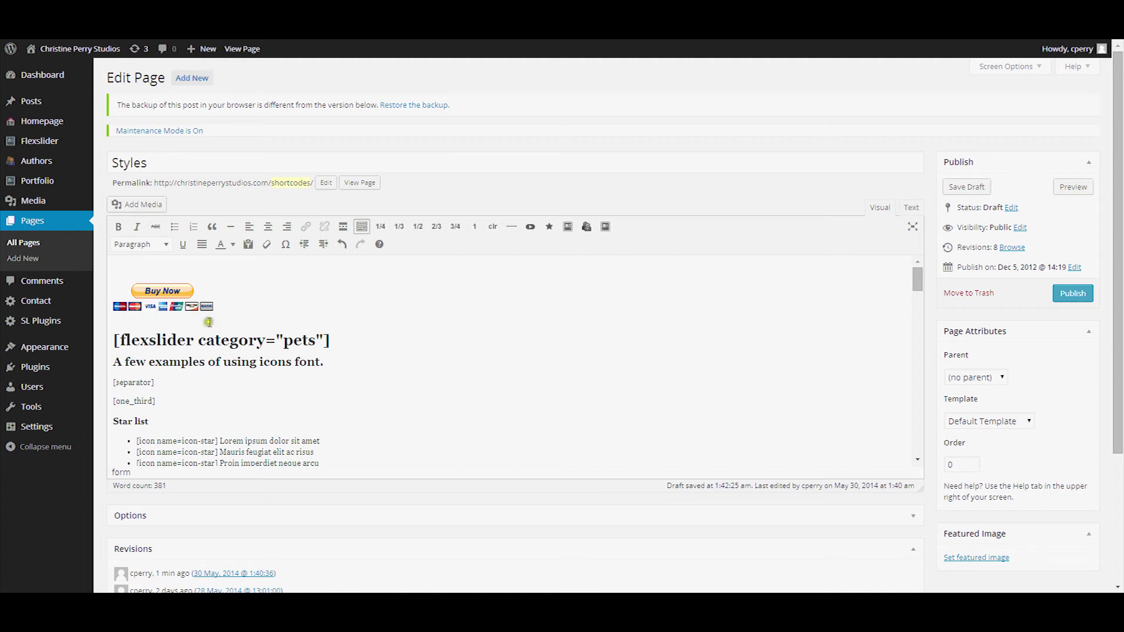
# - Return to the Styles page editor, place the cursor beside the Buy Now button, and show the page's HTML source
pyautogui.click(233, 304)
pyautogui.click(234, 305)
pyautogui.click(908, 208)
pyautogui.click(909, 208)
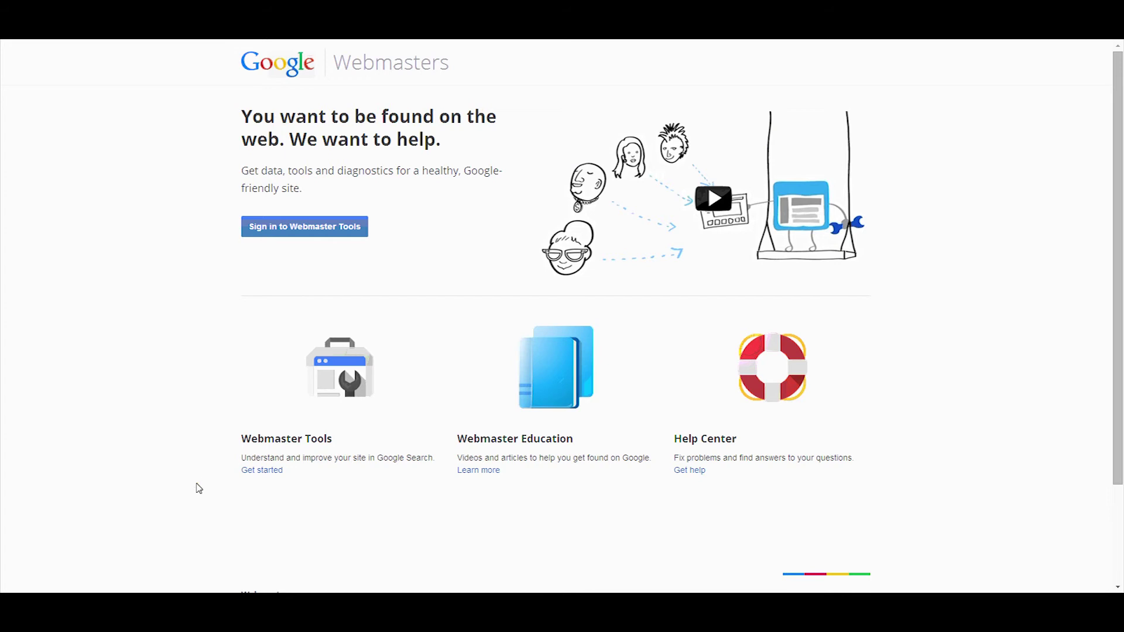
# - Switch to the Google Webmasters site and sign in to Webmaster Tools
pyautogui.click(189, 427)
pyautogui.click(190, 428)
pyautogui.click(210, 204)
pyautogui.click(295, 226)
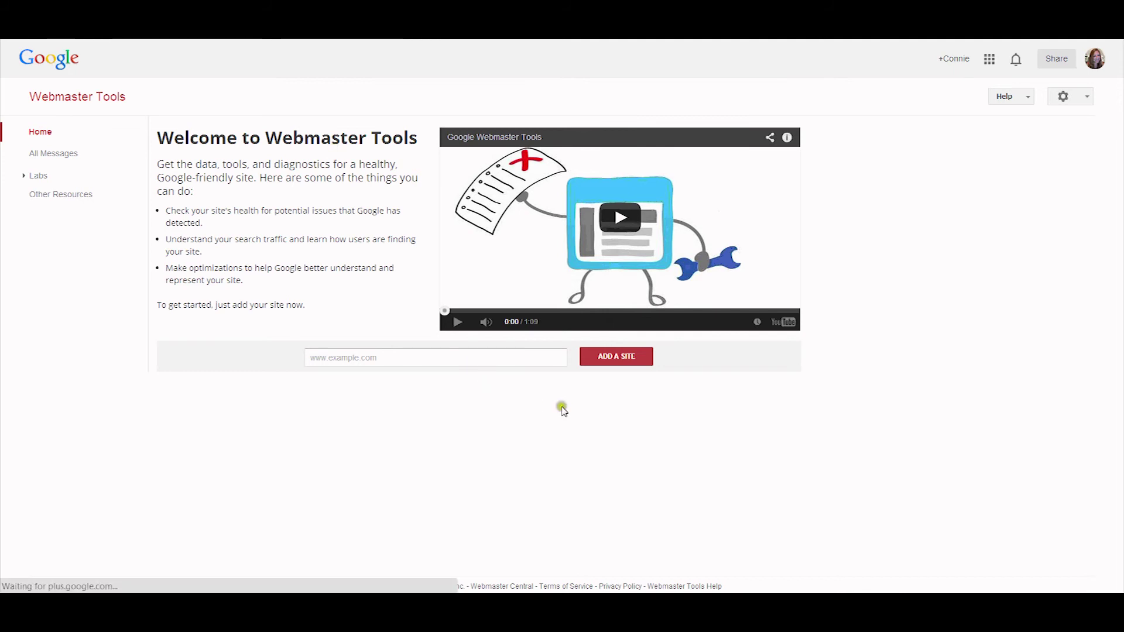
pyautogui.click(306, 359)
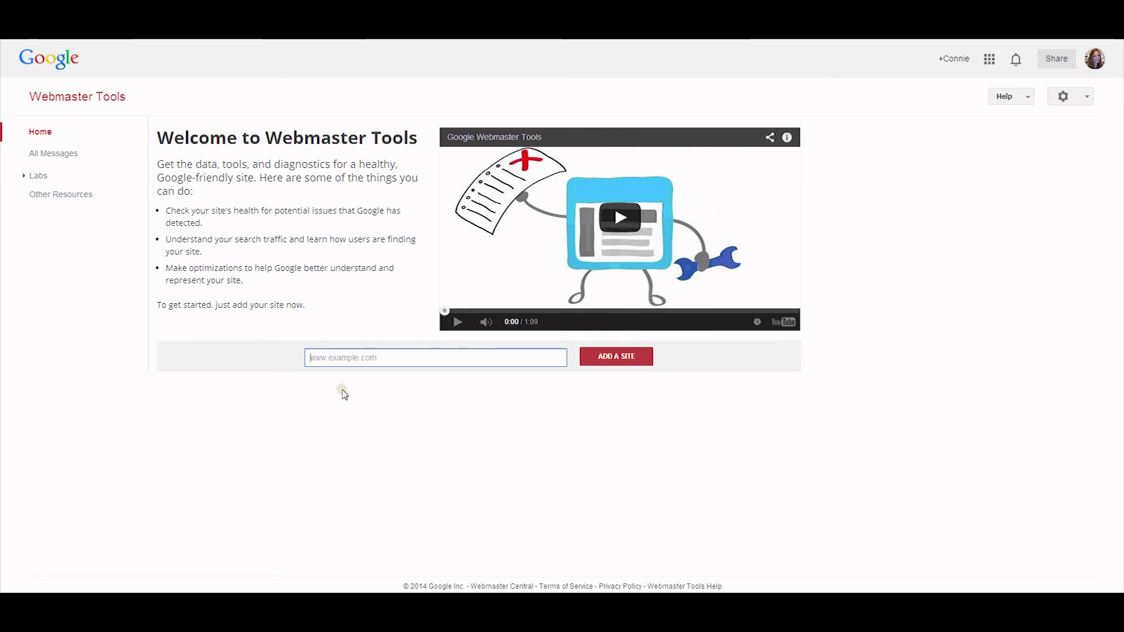
pyautogui.click(596, 134)
pyautogui.write('http://design.freshveggie.co/')
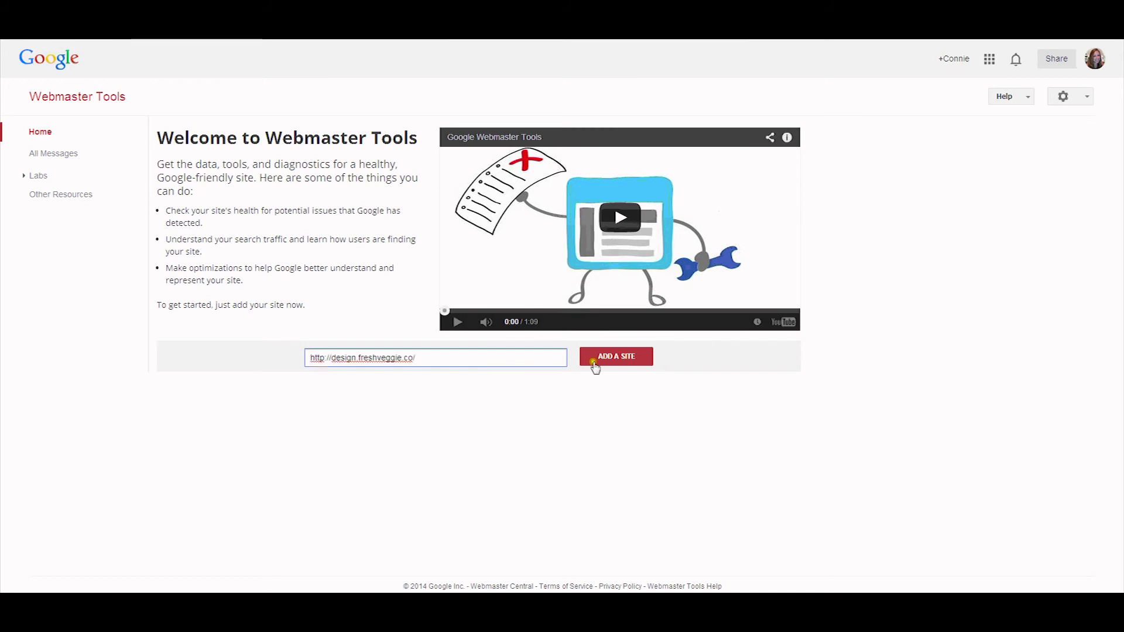
pyautogui.click(592, 358)
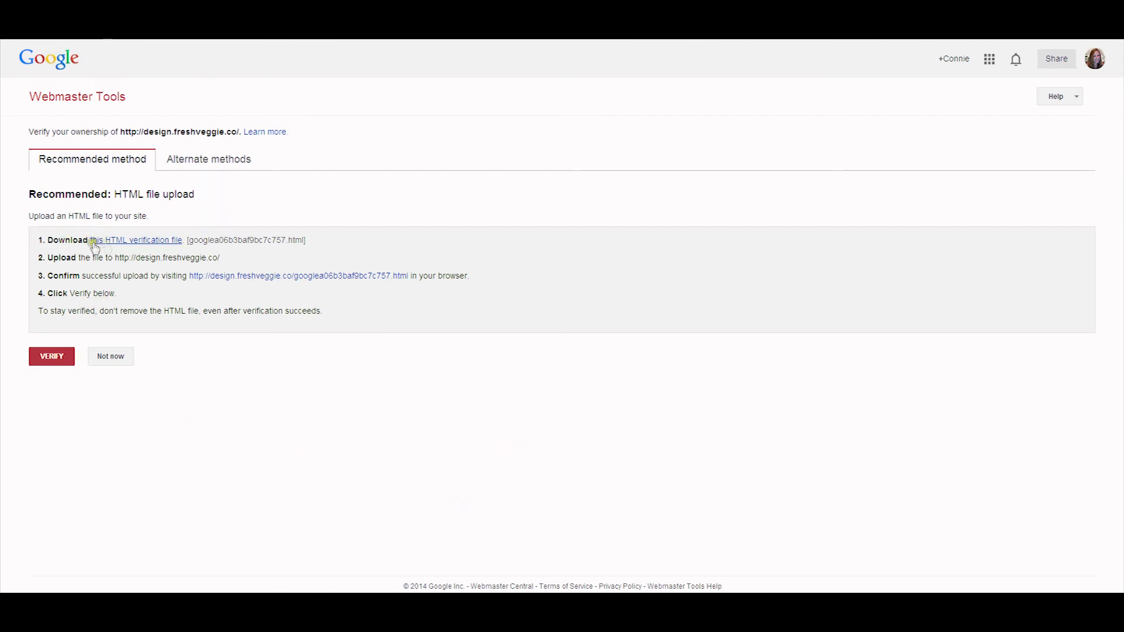
# - Download the HTML verification file for the site and review the remaining upload, confirmation and verification instructions
pyautogui.click(127, 240)
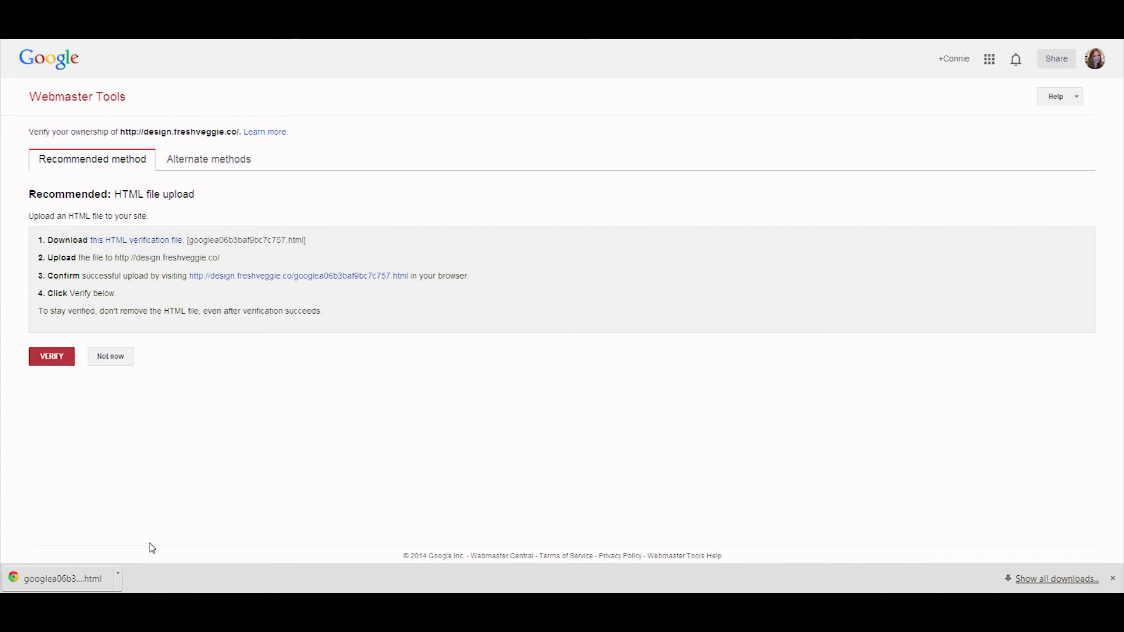
pyautogui.click(131, 572)
pyautogui.click(22, 270)
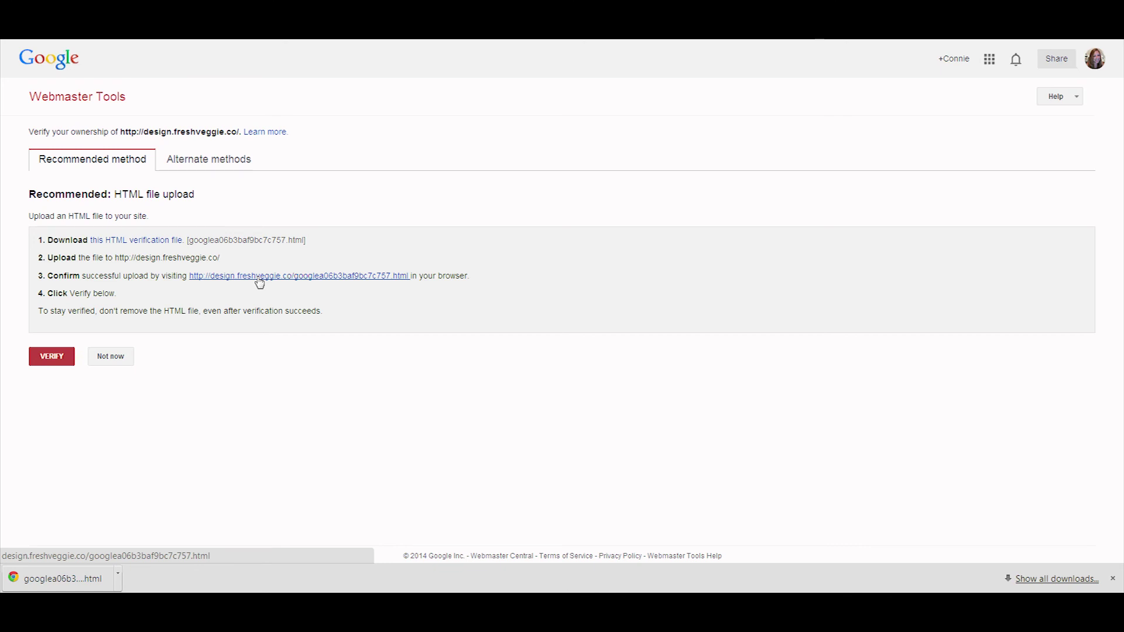
pyautogui.click(23, 451)
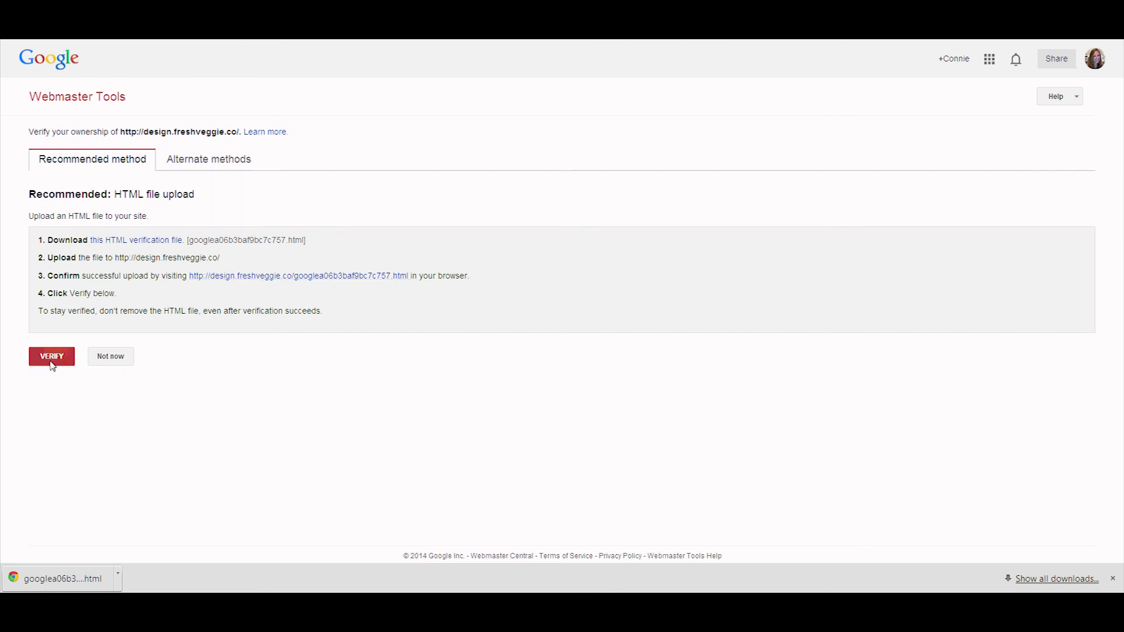
pyautogui.click(84, 386)
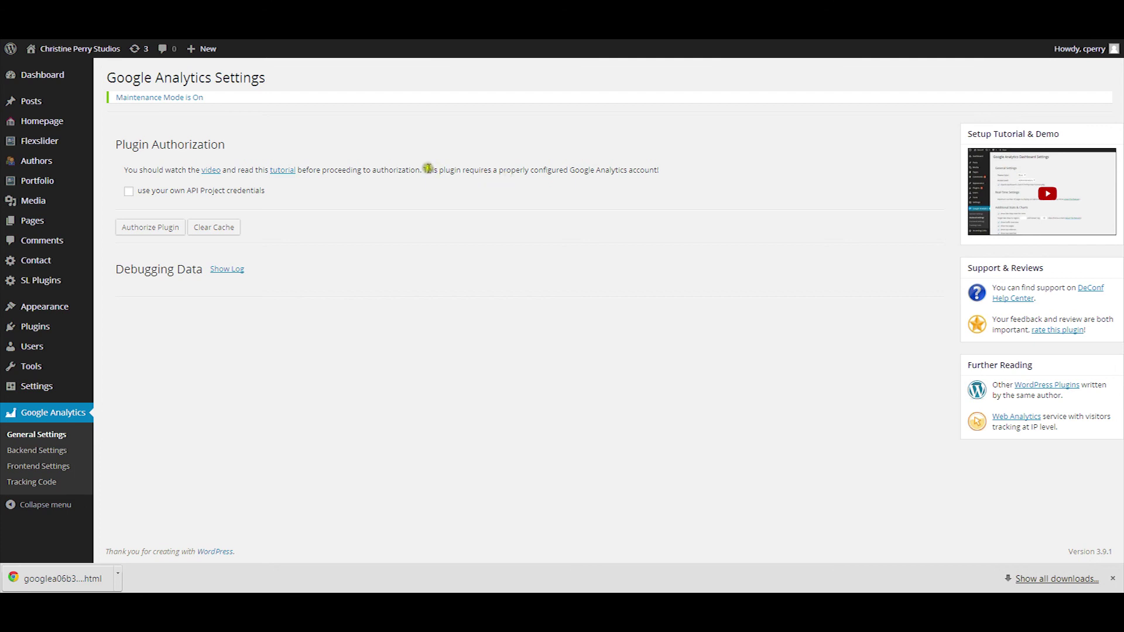
# - In WordPress, review the Google Analytics plugin's authorization notice, its dashboard widget and its available settings pages
pyautogui.moveTo(423, 169); pyautogui.dragTo(678, 197)
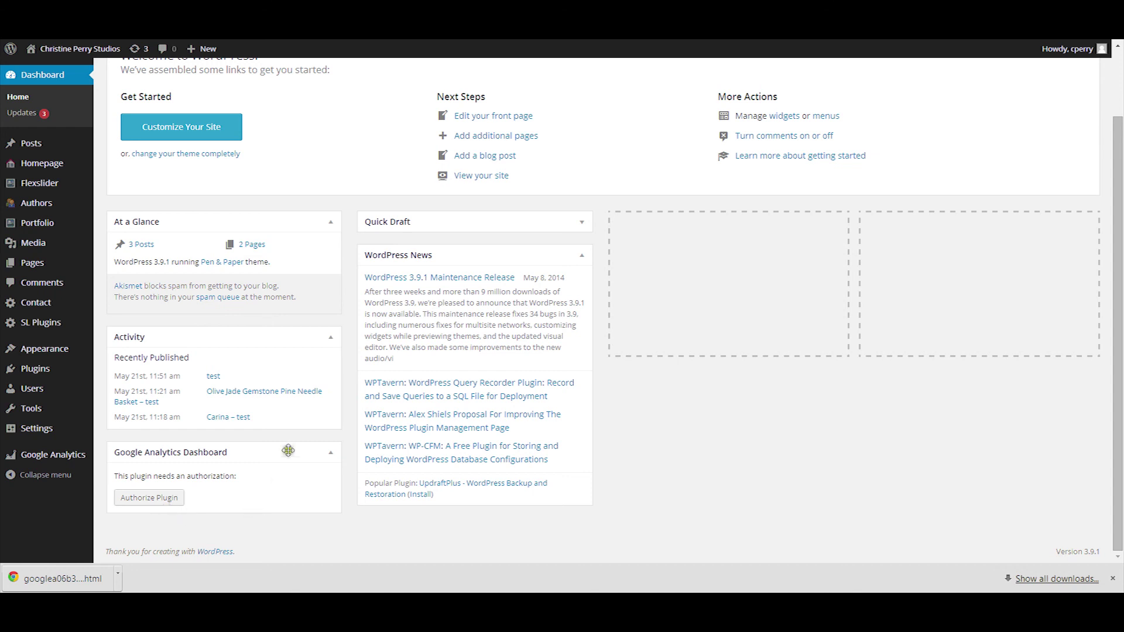
pyautogui.click(285, 493)
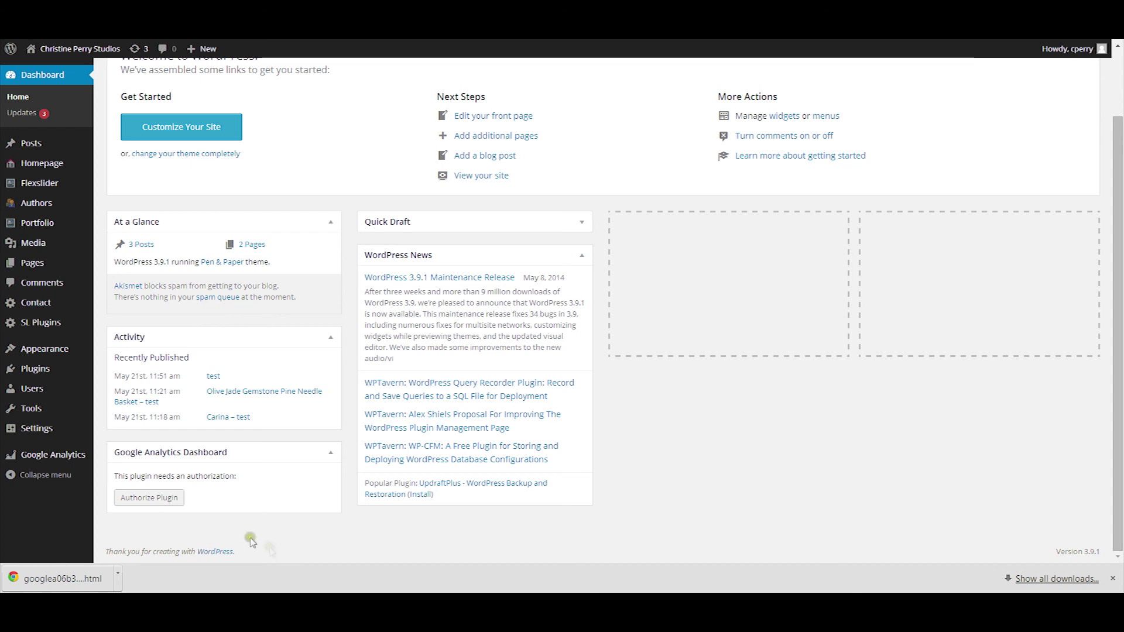
pyautogui.moveTo(82, 462)
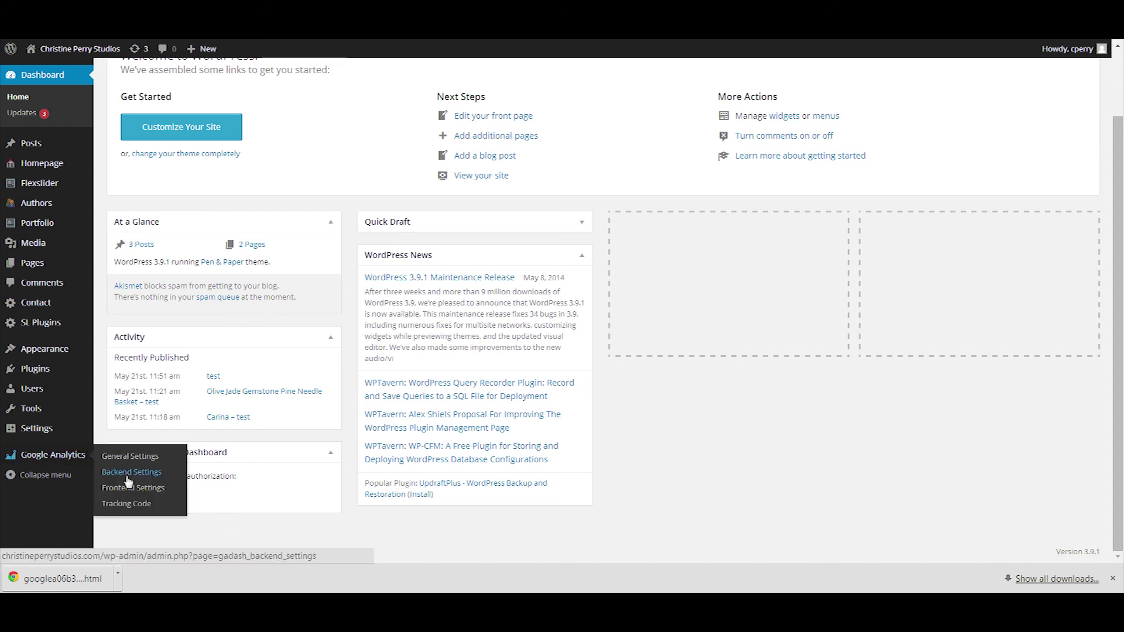
pyautogui.click(182, 477)
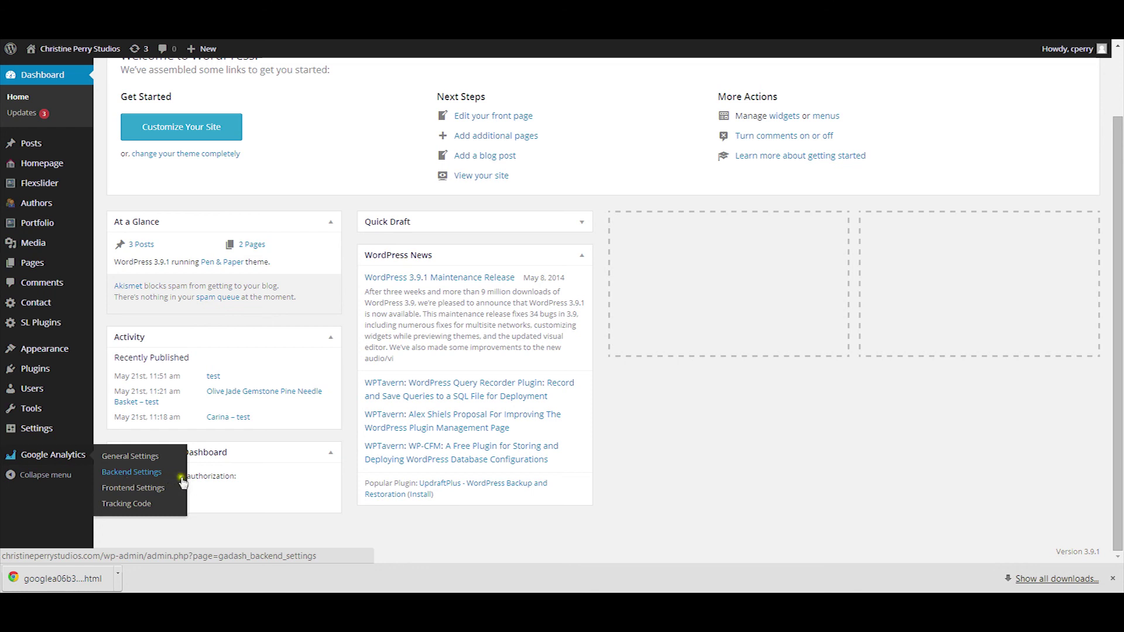
pyautogui.click(239, 489)
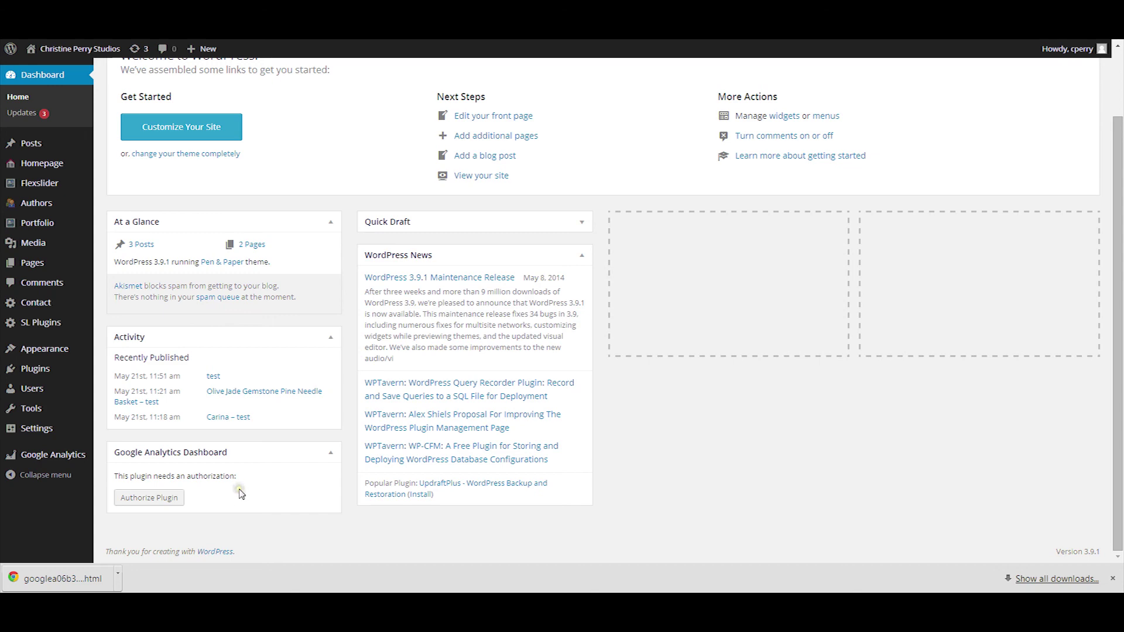